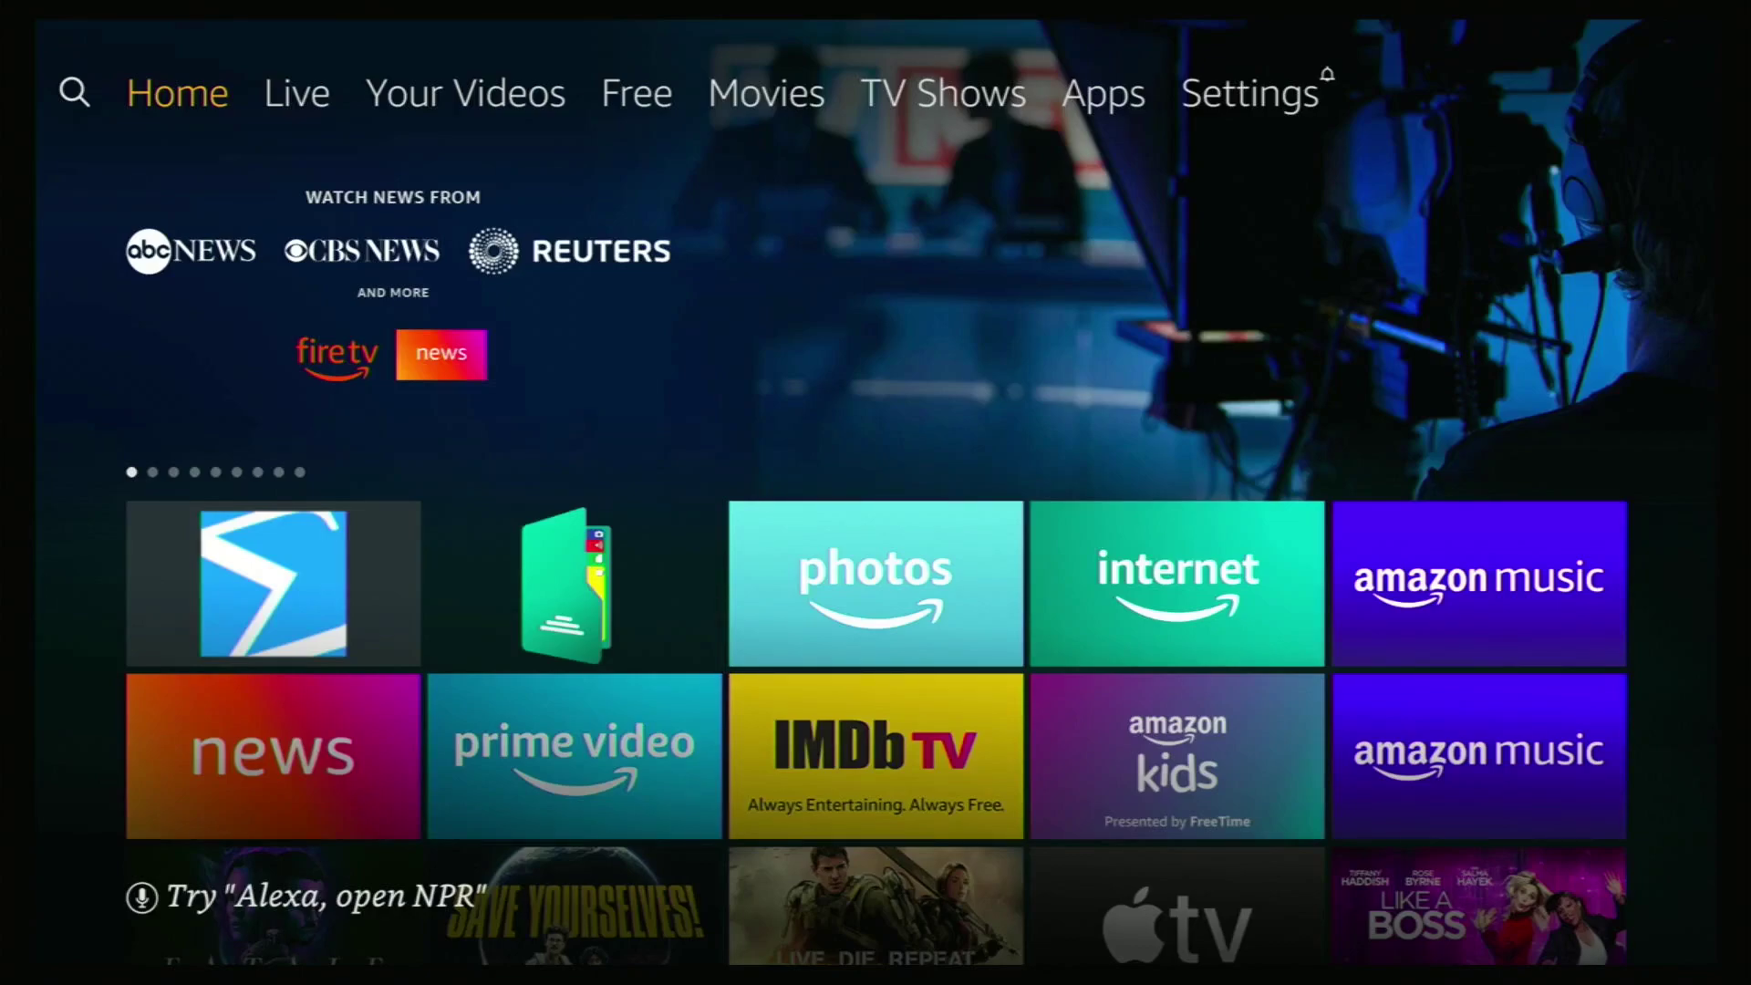
- Go from the Fire TV home screen to the Settings section
{"action": "key", "text": "Right"}
{"action": "key", "text": "Right"}
{"action": "key", "text": "Right"}
{"action": "key", "text": "Right"}
{"action": "key", "text": "Right"}
{"action": "key", "text": "Right"}
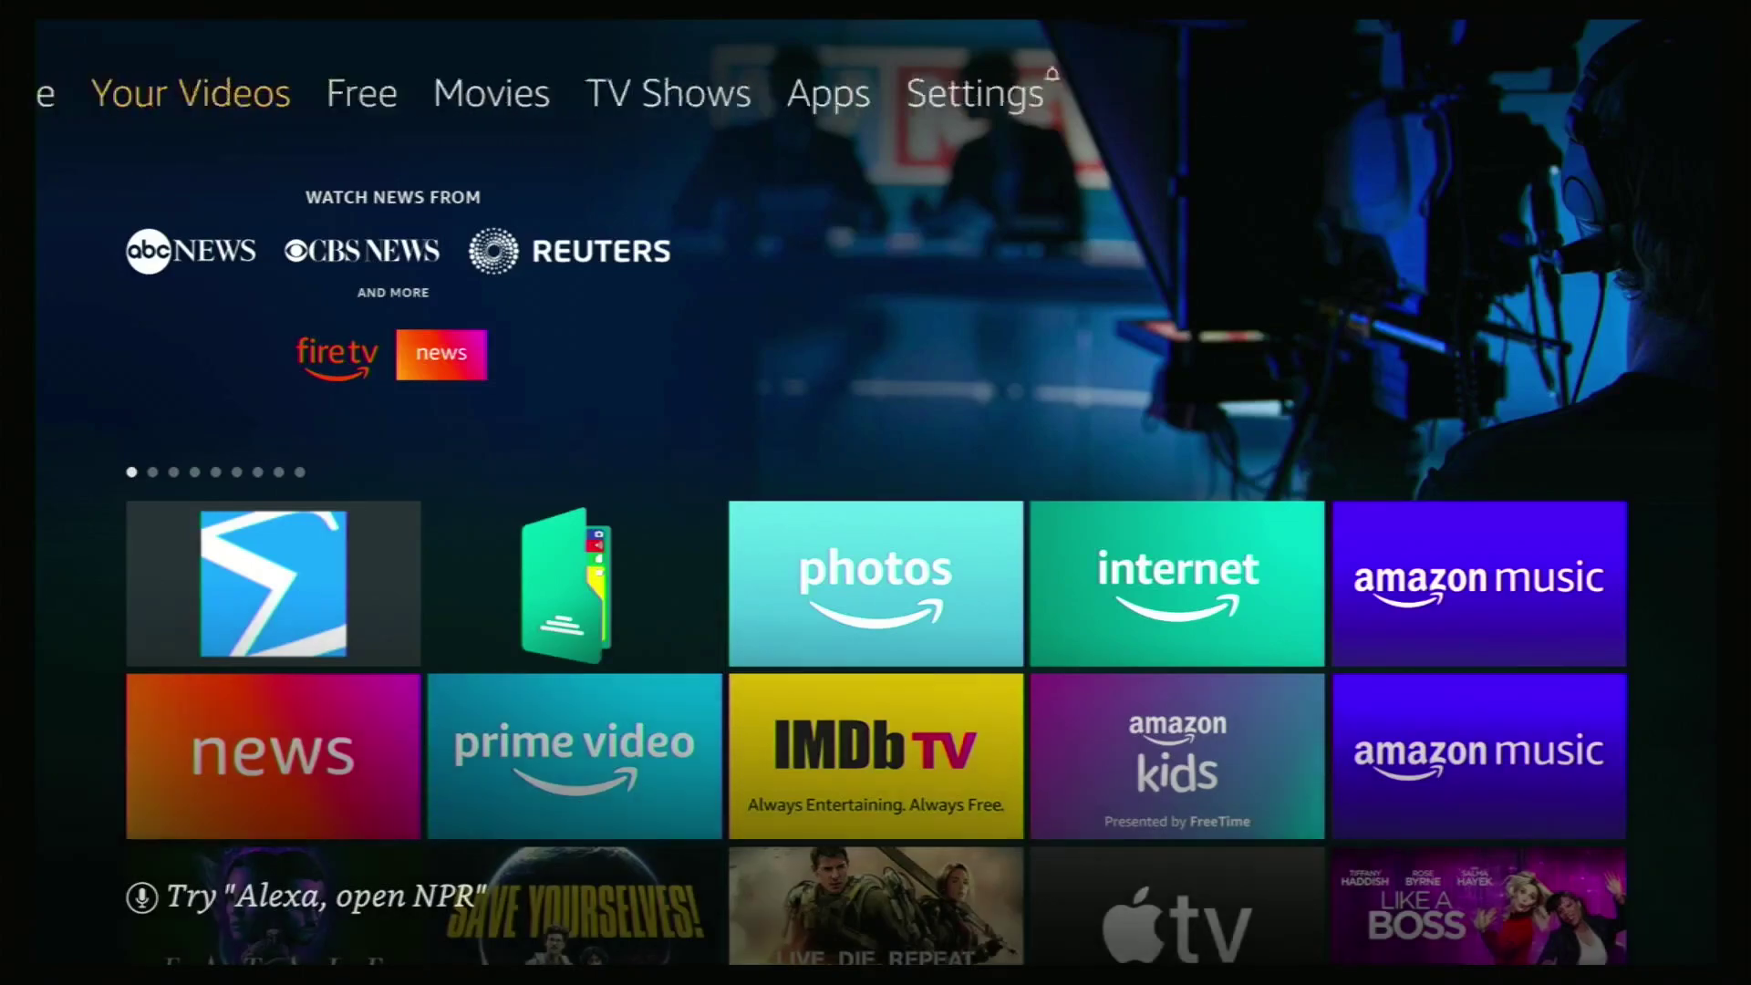
{"action": "key", "text": "Right"}
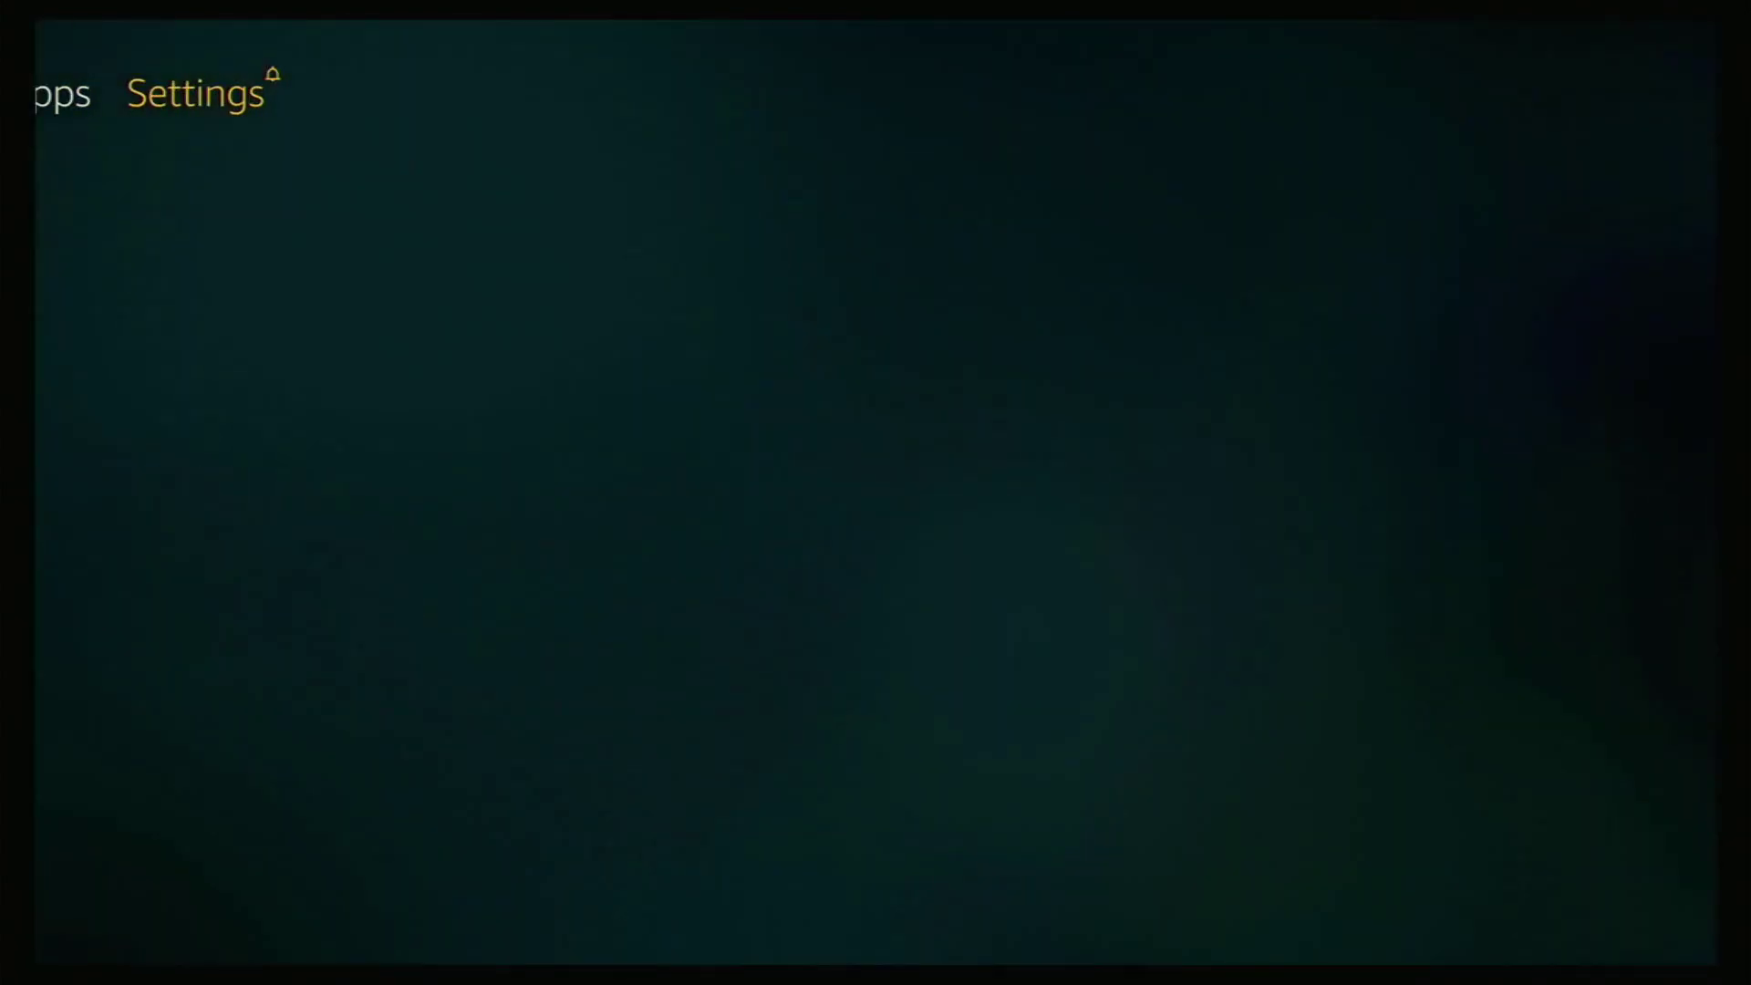
- Open the My Fire TV settings
{"action": "key", "text": "Down"}
{"action": "key", "text": "Right"}
{"action": "key", "text": "Right"}
{"action": "key", "text": "Right"}
{"action": "key", "text": "Right"}
{"action": "key", "text": "Right"}
{"action": "key", "text": "Right"}
{"action": "key", "text": "Right"}
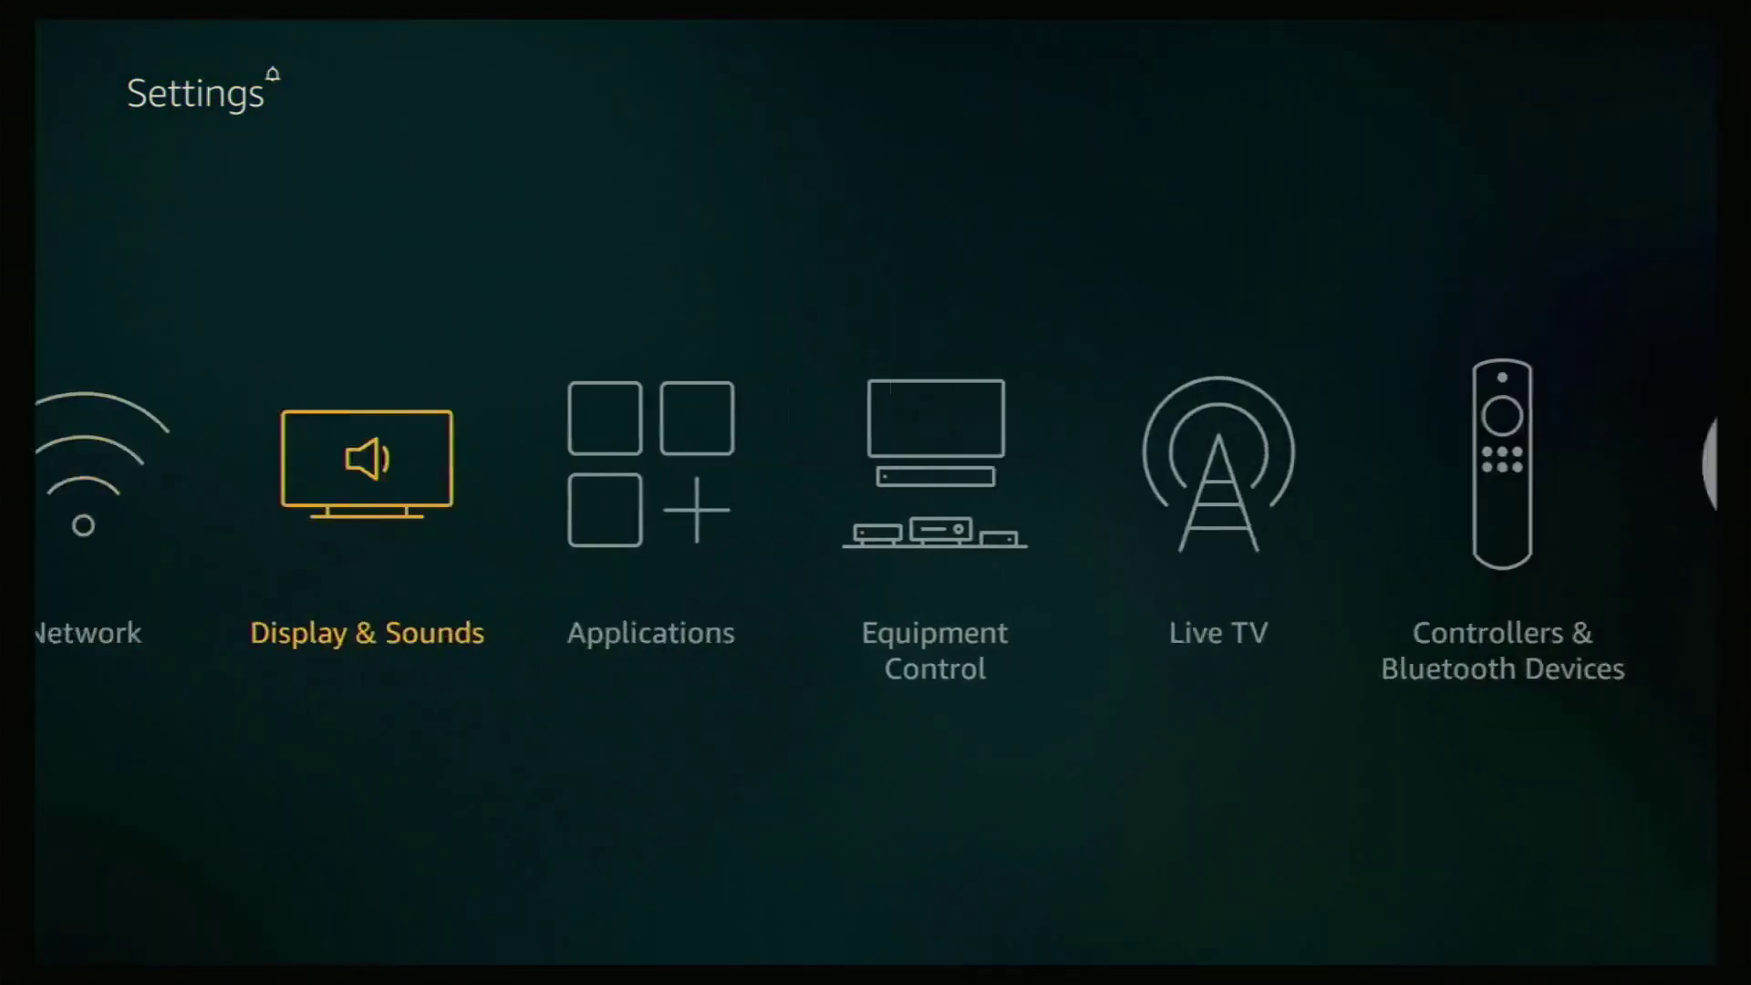
{"action": "key", "text": "Right"}
{"action": "key", "text": "Right"}
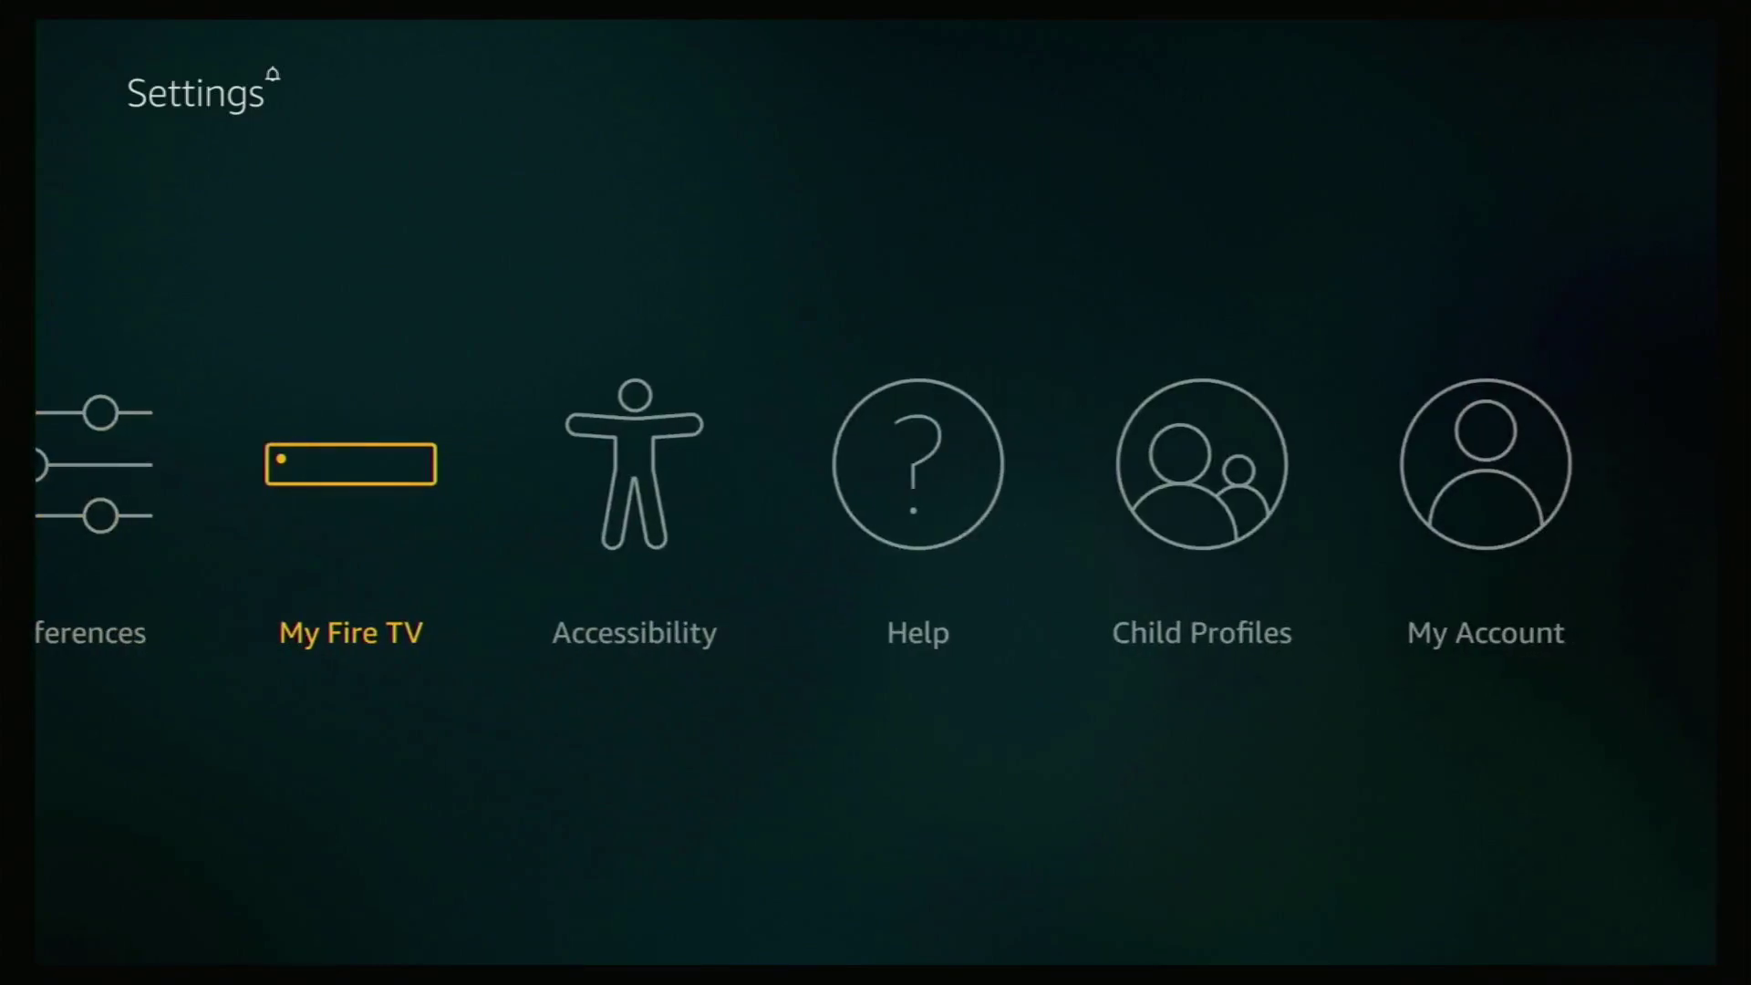
{"action": "key", "text": "Return"}
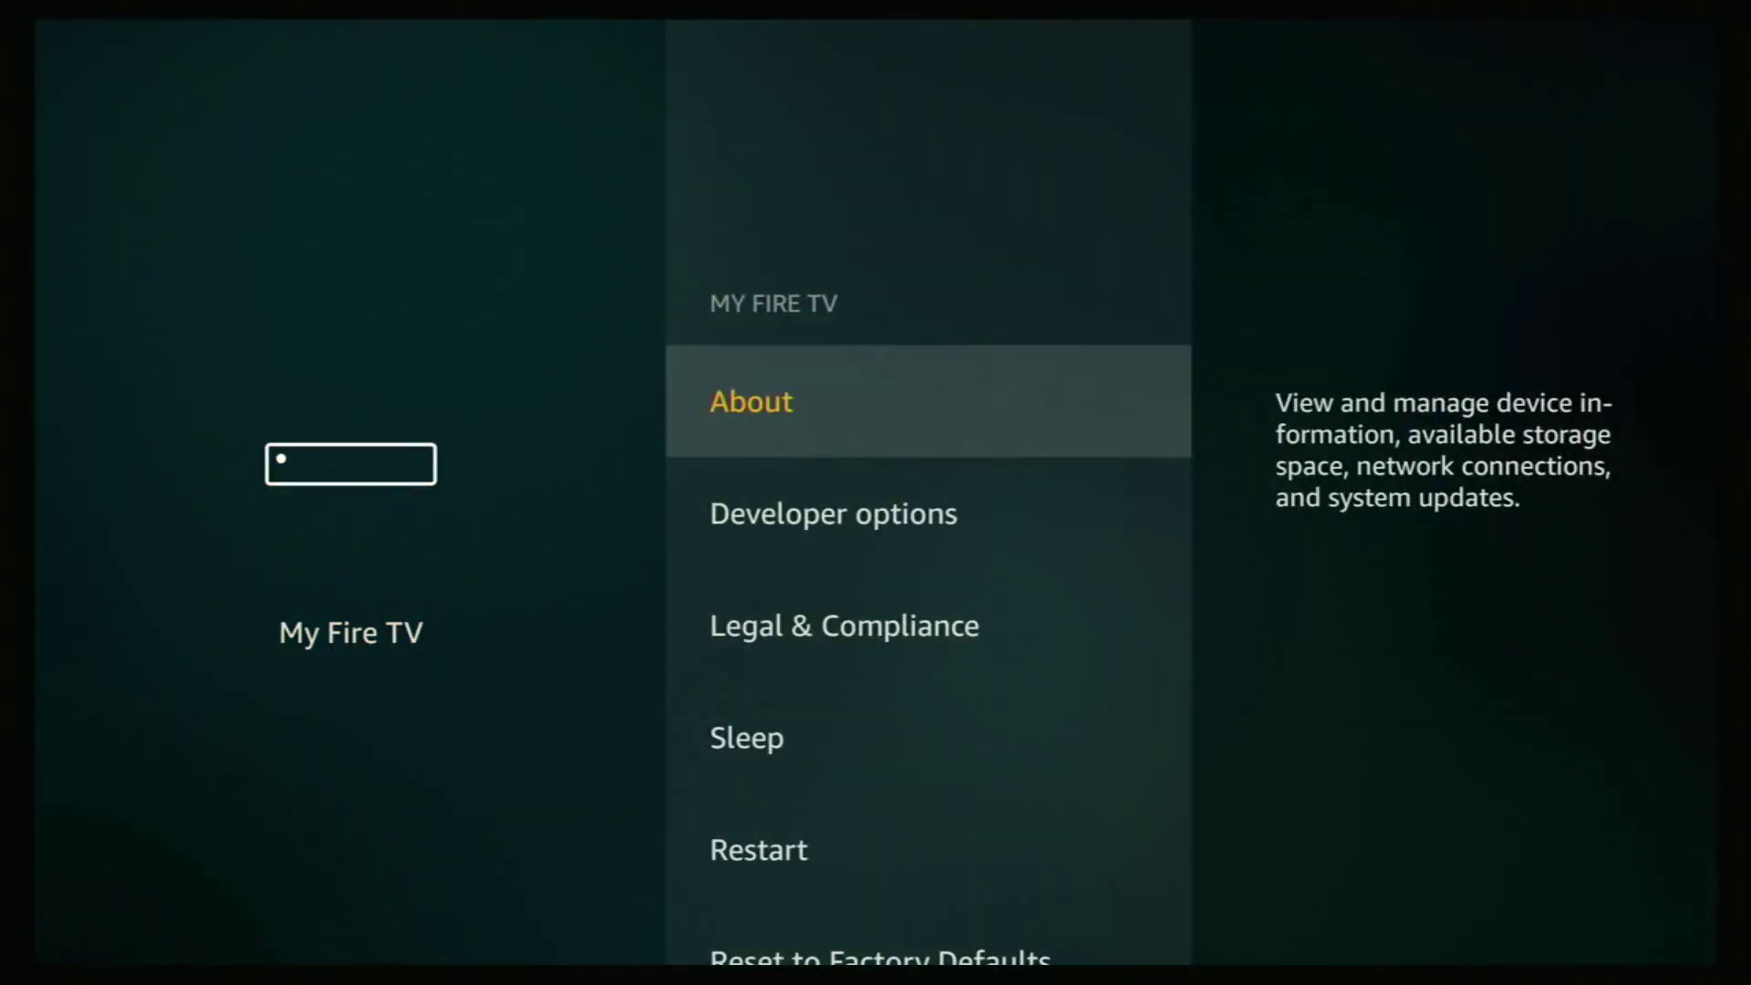
- In the developer options, turn on Apps from Unknown Sources and confirm the change
{"action": "key", "text": "Down"}
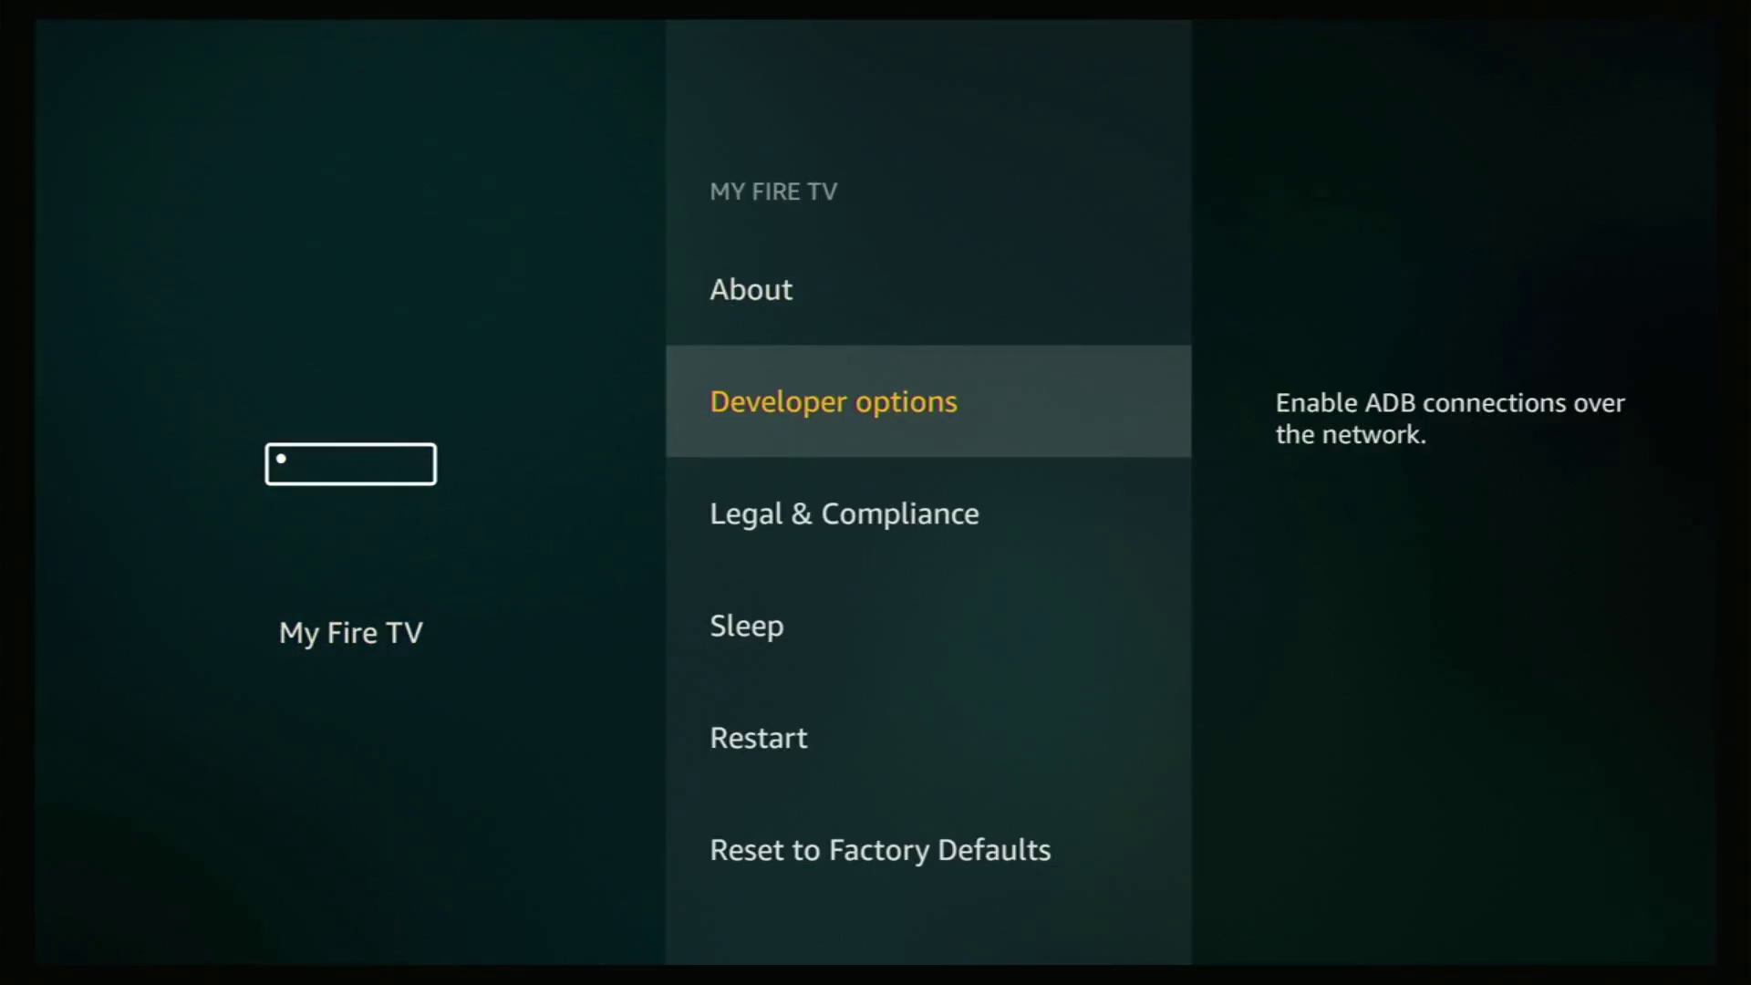
{"action": "key", "text": "Return"}
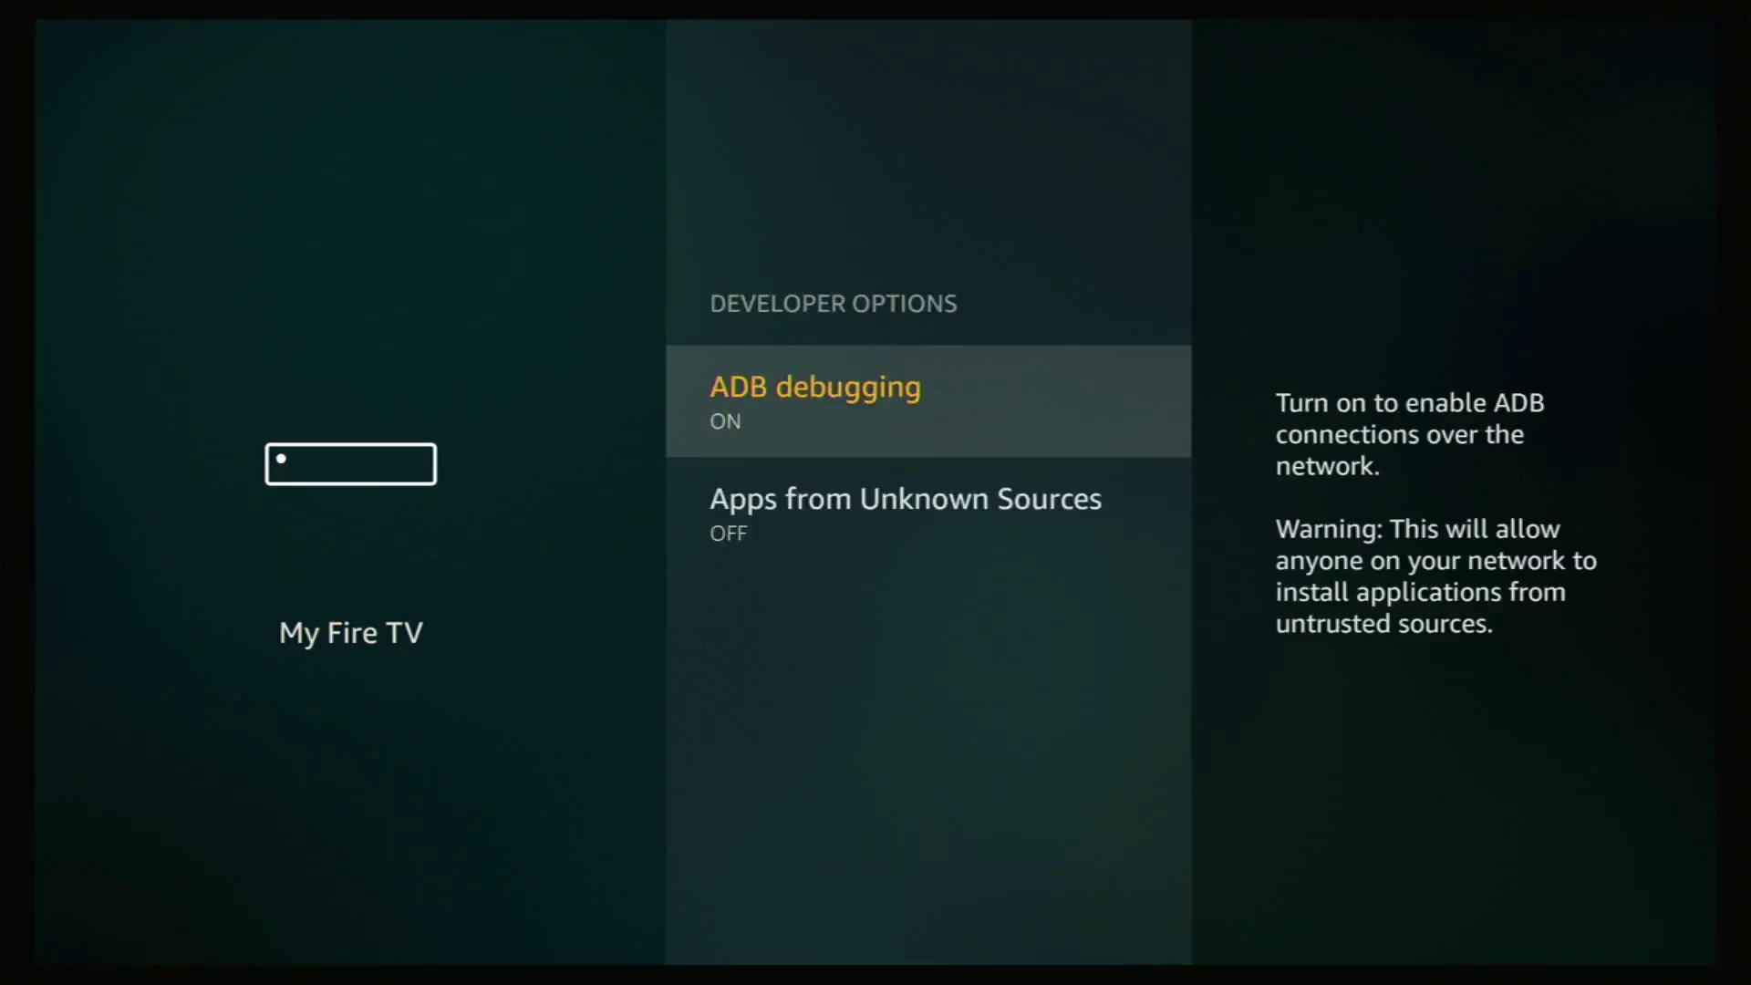
{"action": "key", "text": "Down"}
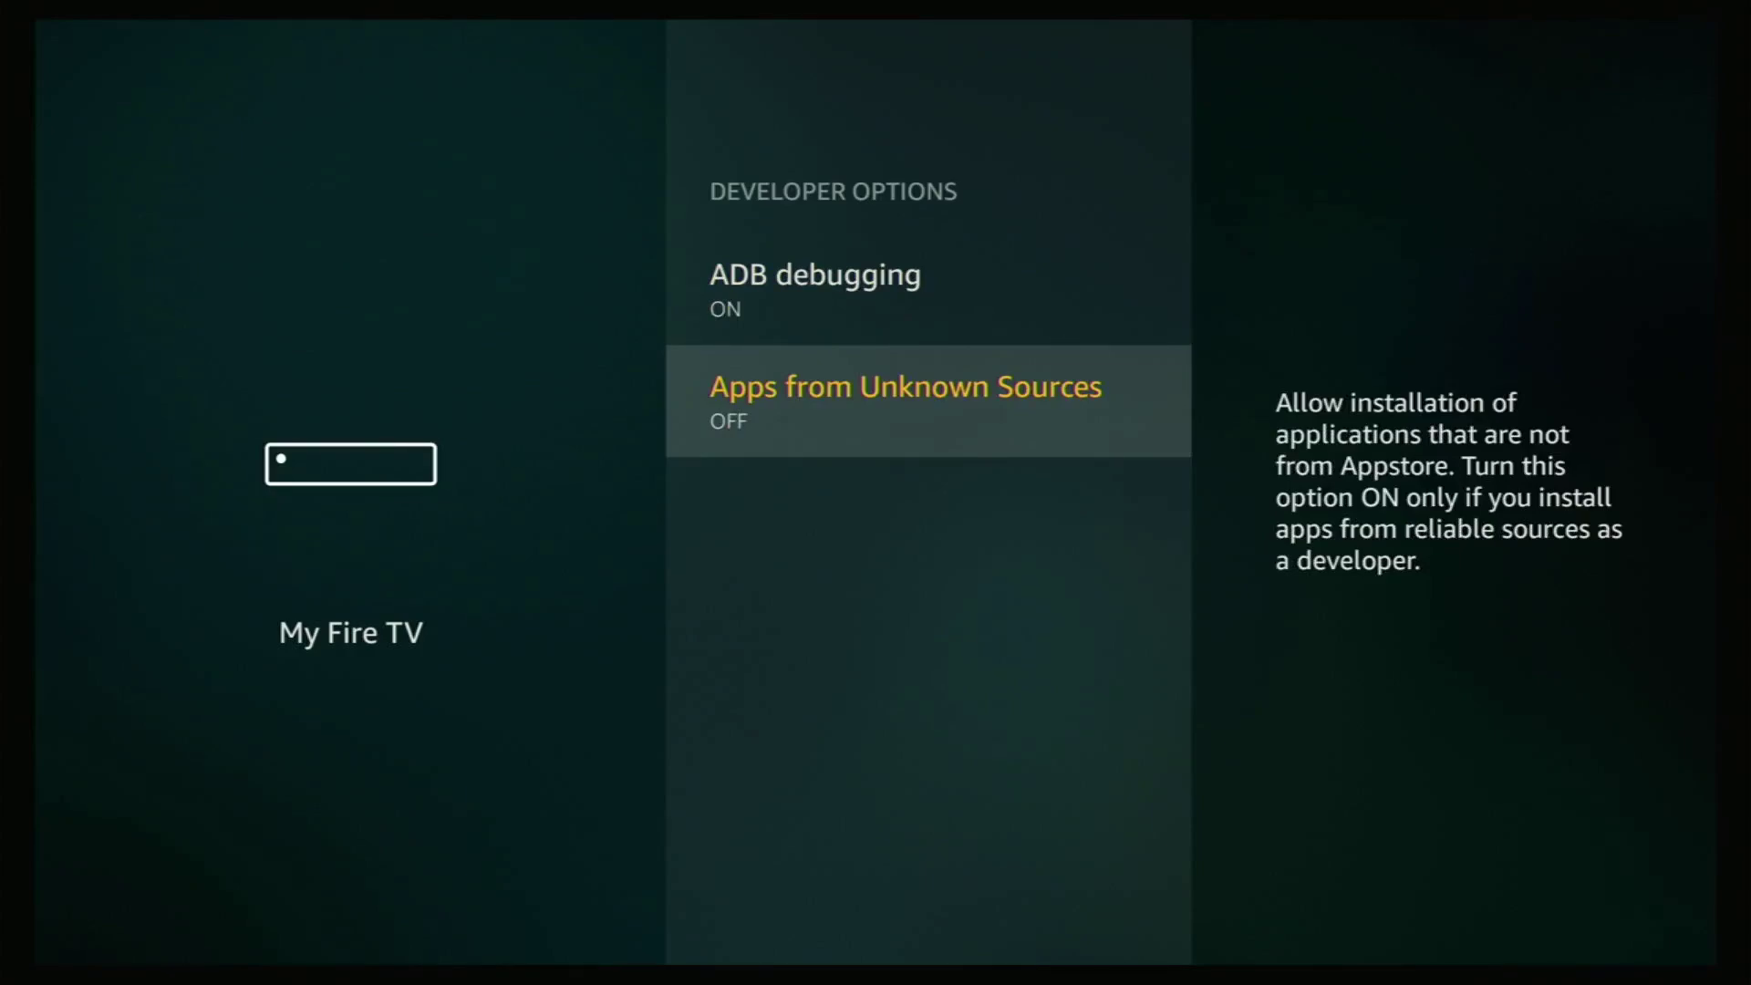
{"action": "key", "text": "Return"}
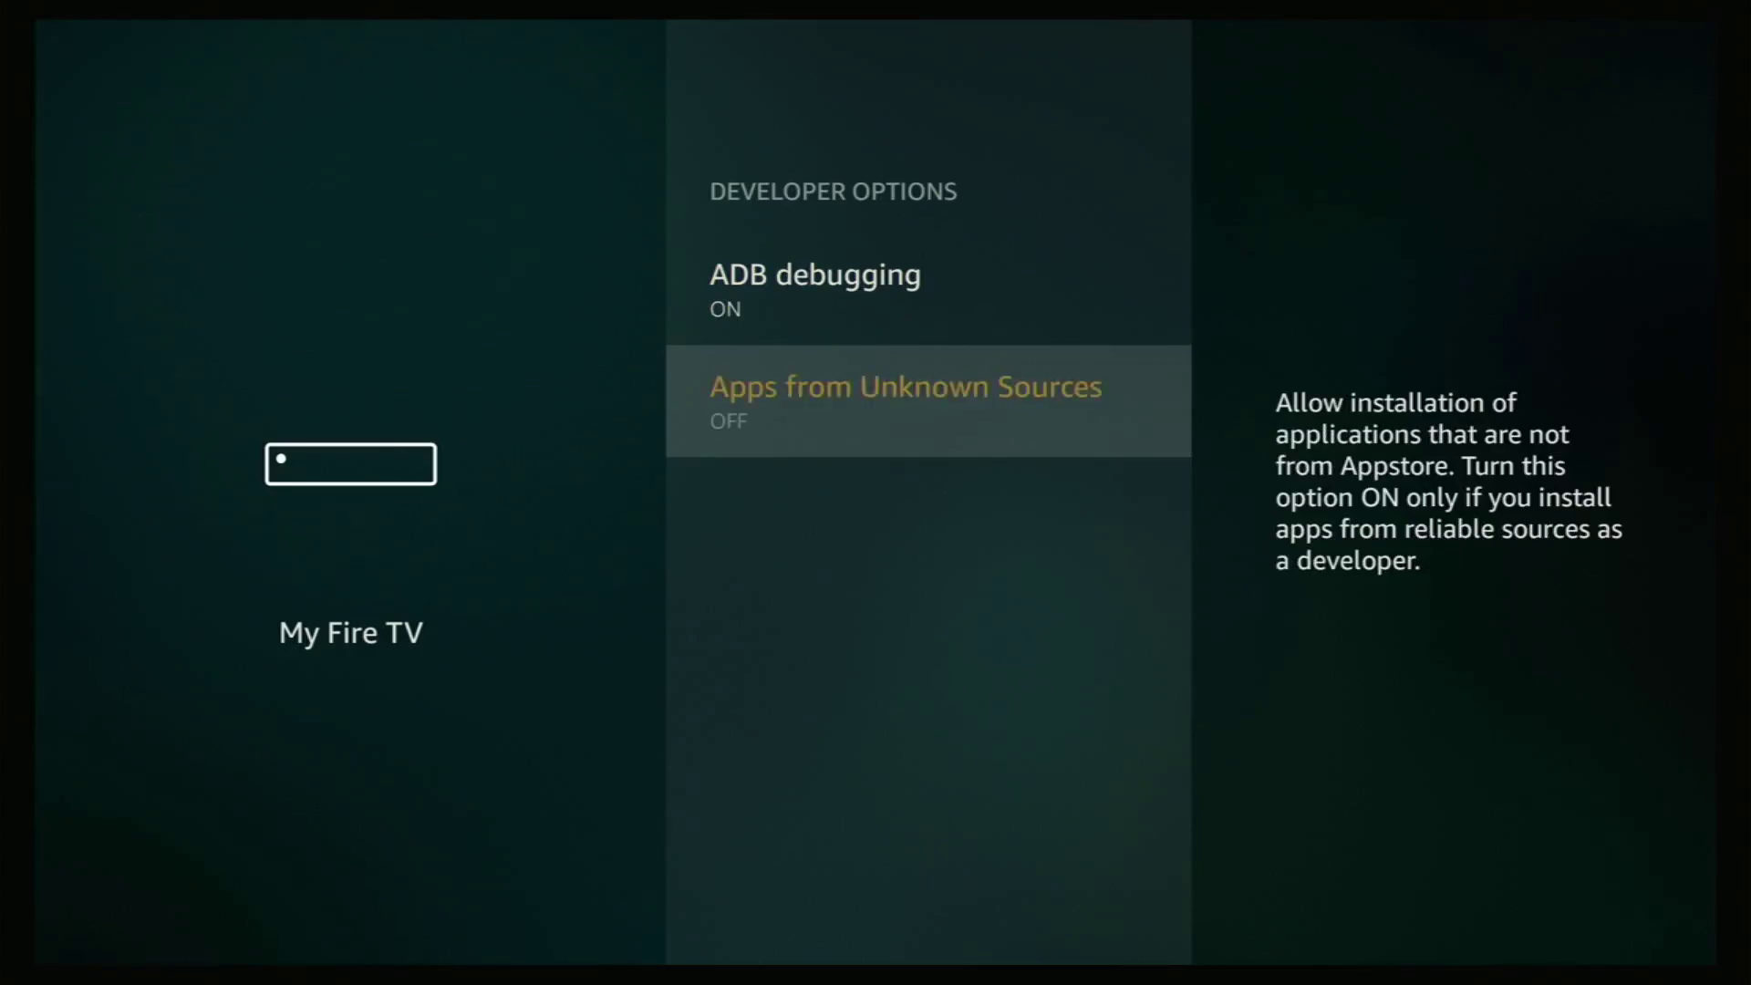
{"action": "key", "text": "Return"}
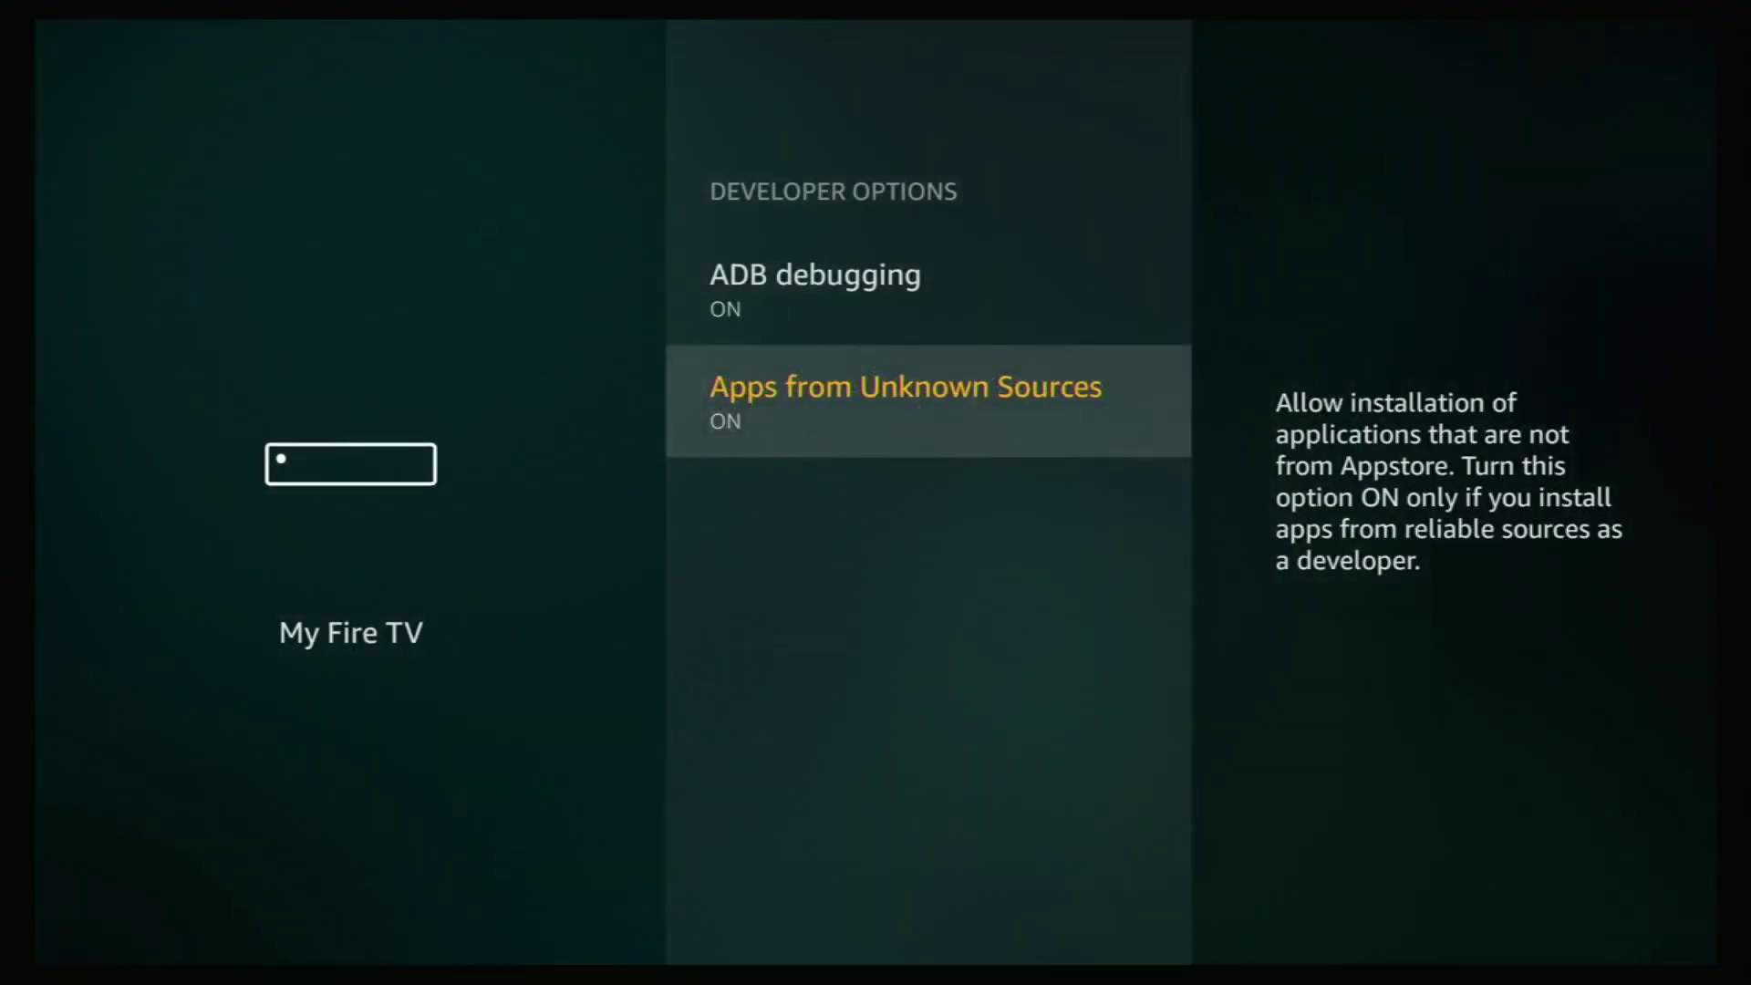
- Return to the home screen and enter "Do" as the search term
{"action": "key", "text": "Home"}
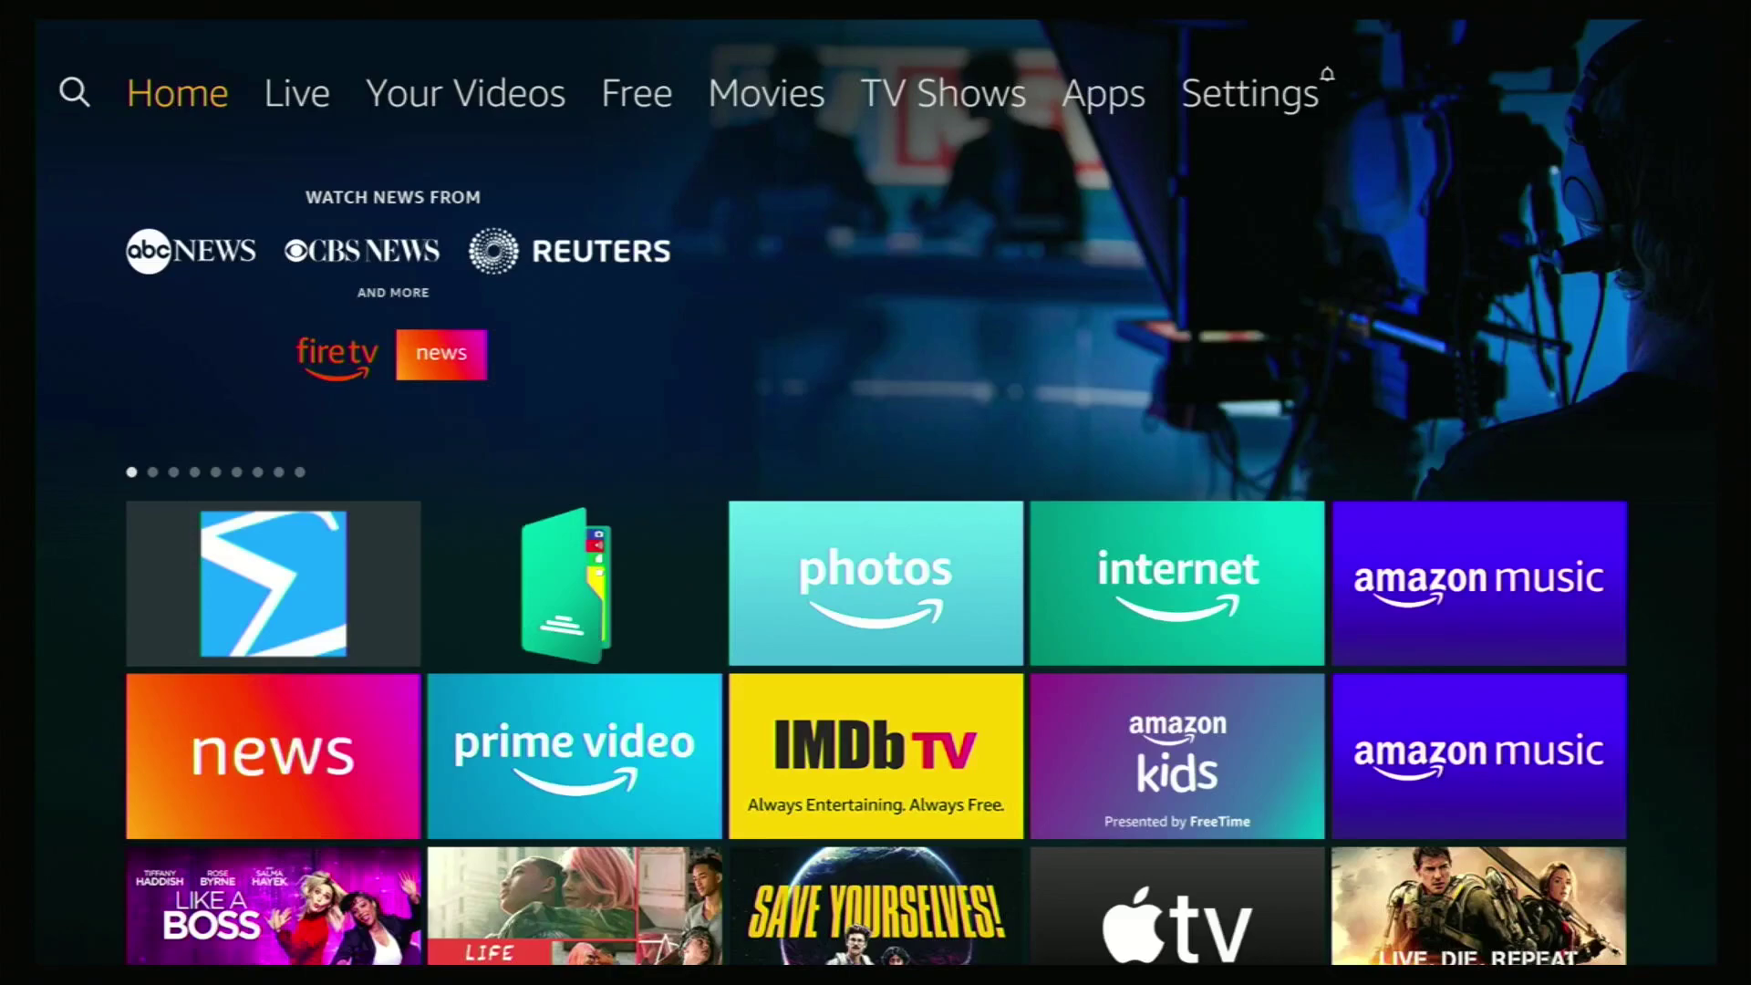
{"action": "key", "text": "Left"}
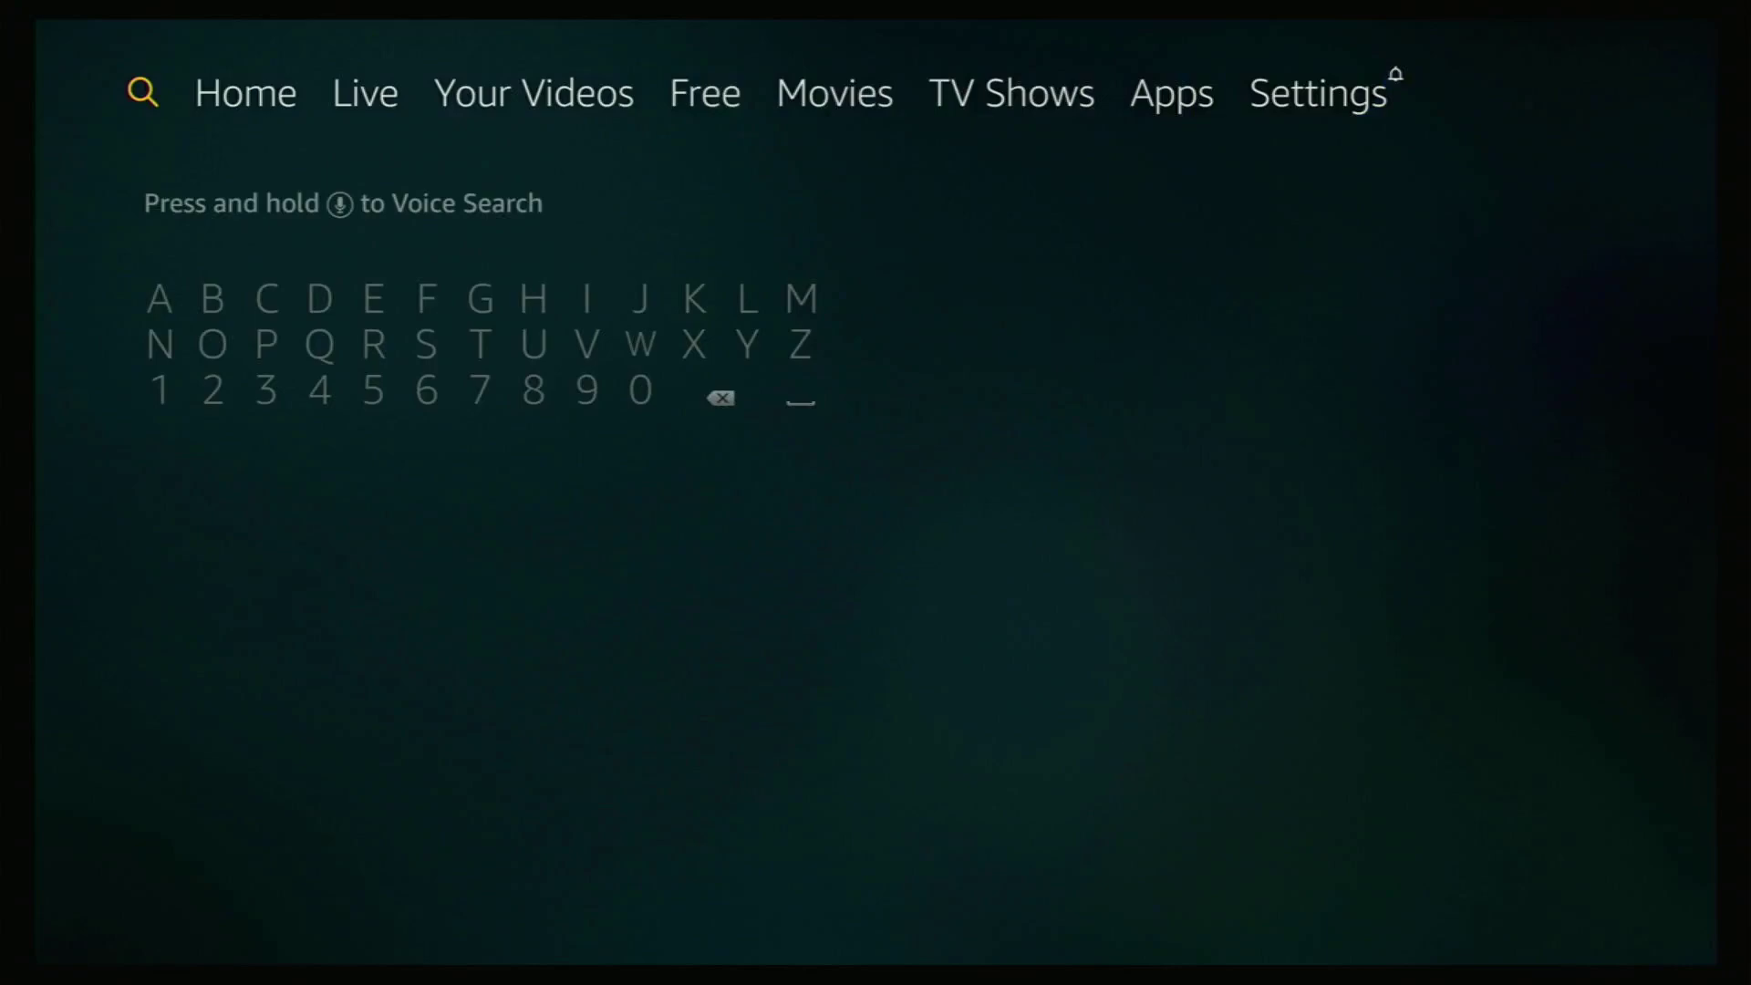
{"action": "key", "text": "Down"}
{"action": "key", "text": "Right"}
{"action": "key", "text": "Right"}
{"action": "key", "text": "Right"}
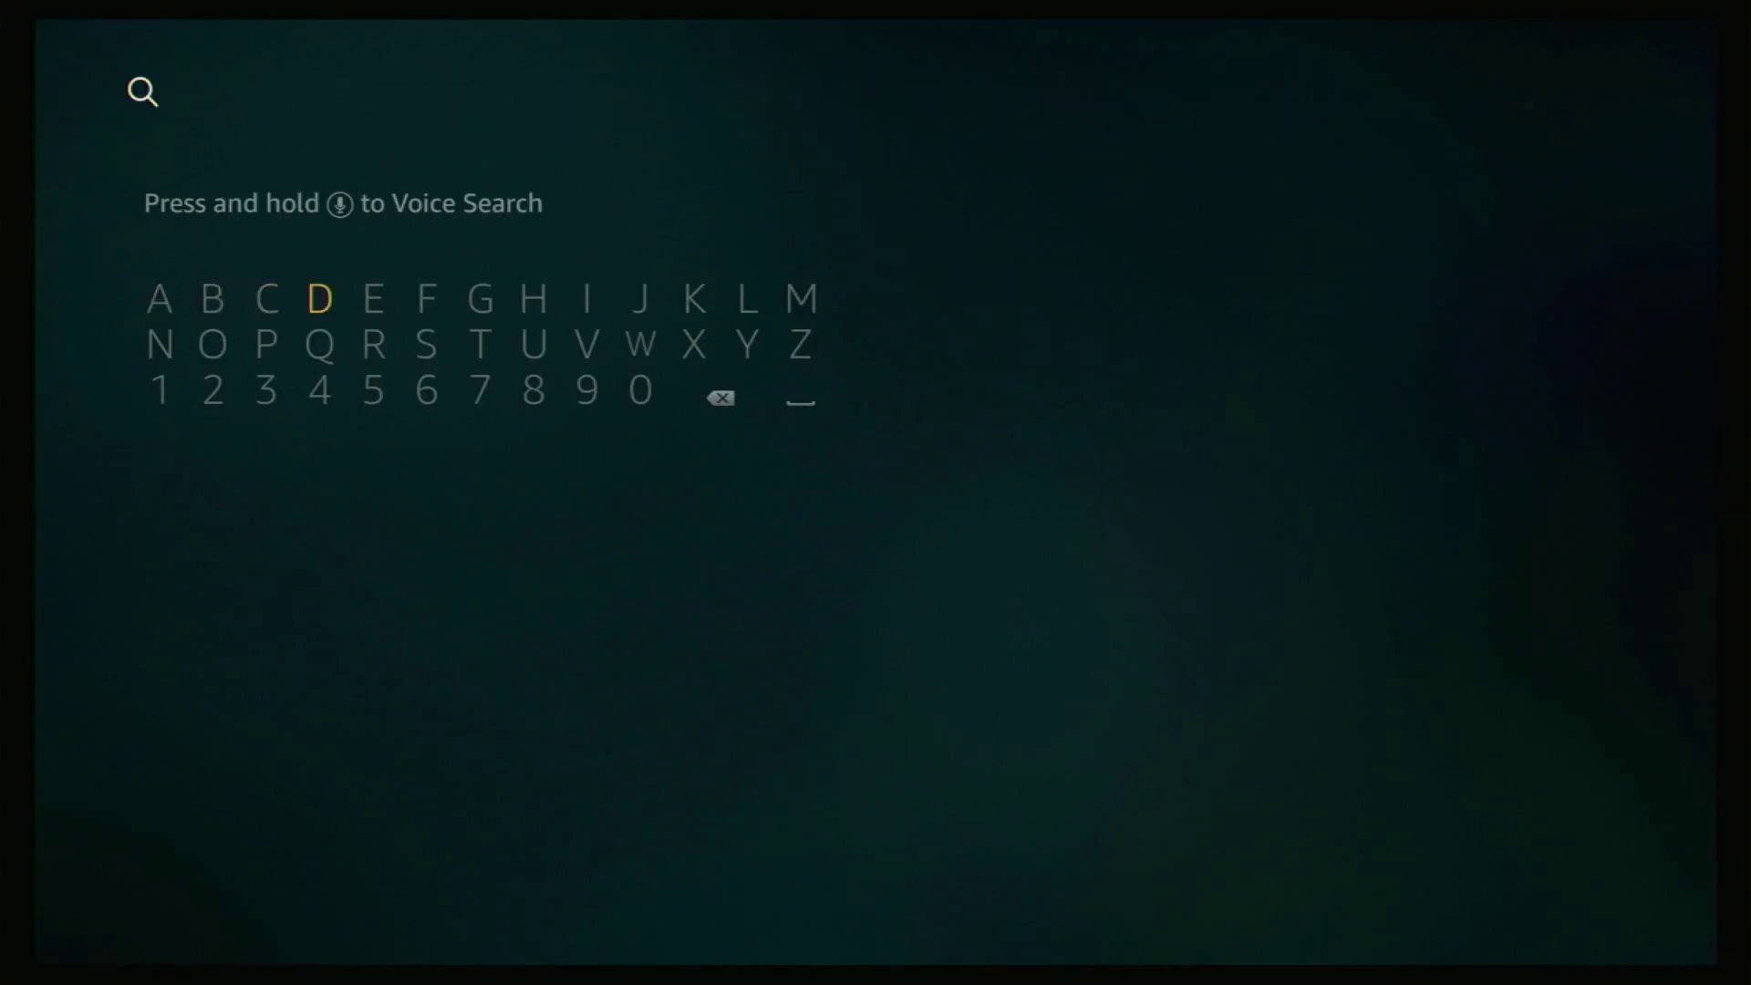
{"action": "key", "text": "Return"}
{"action": "key", "text": "Down"}
{"action": "key", "text": "Left"}
{"action": "key", "text": "Left"}
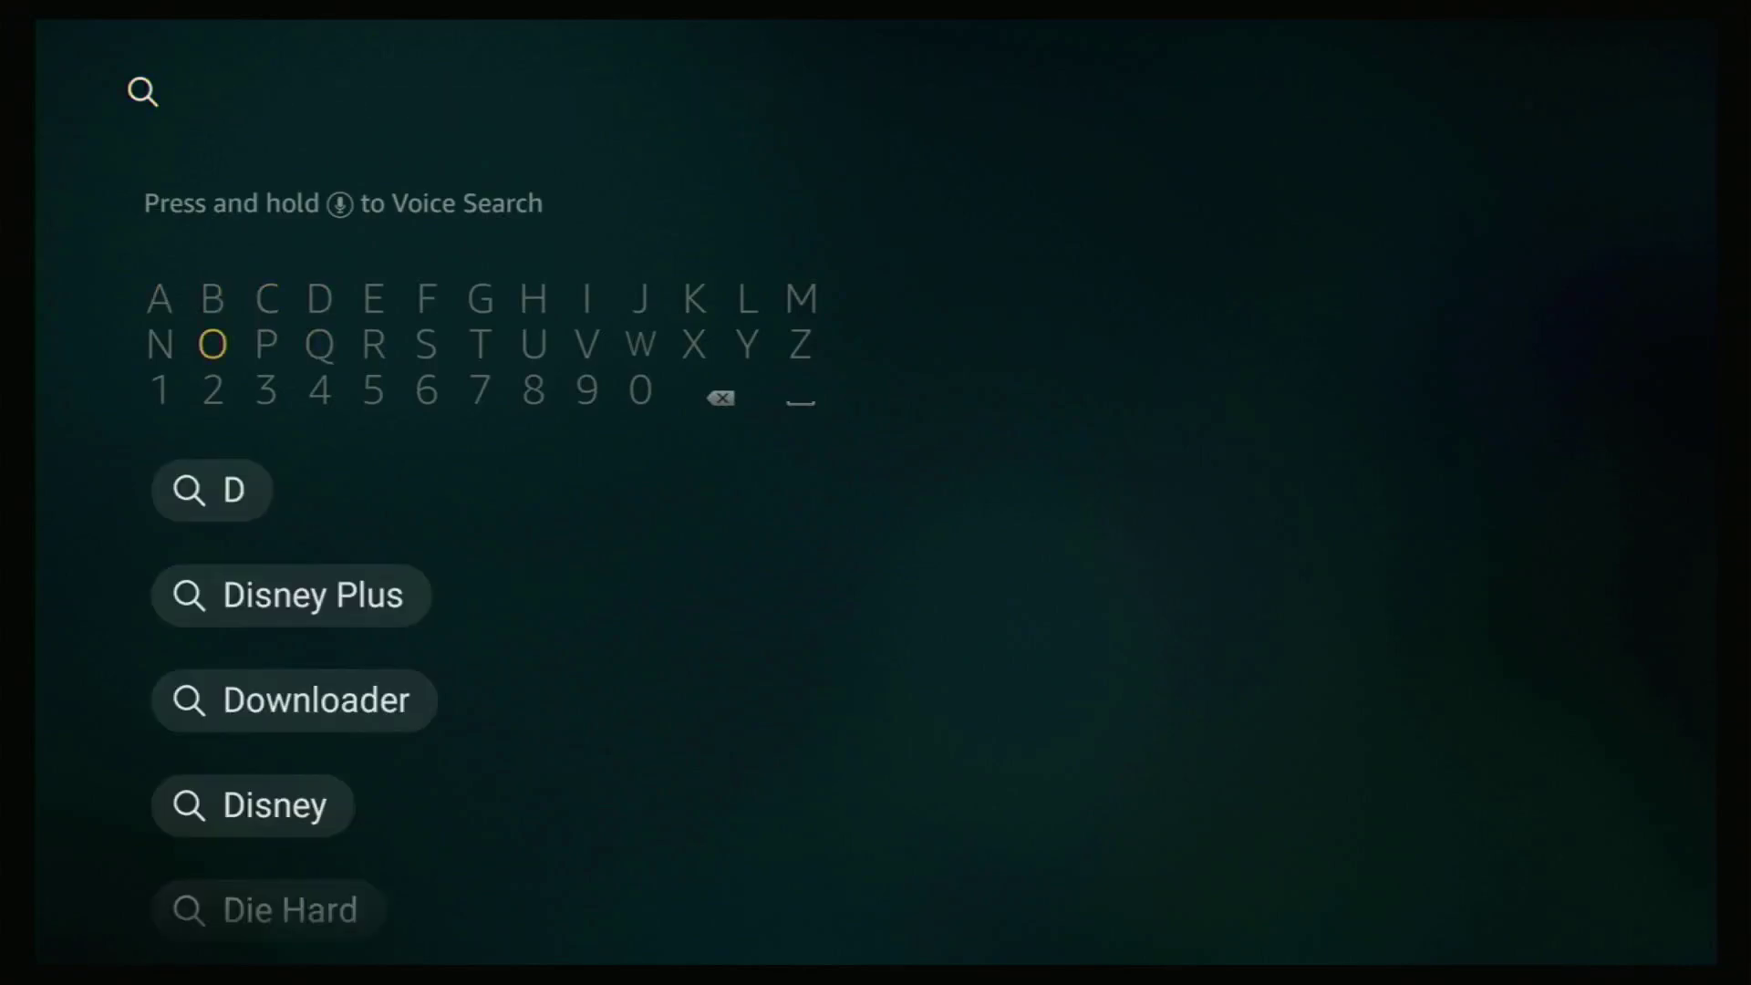
{"action": "key", "text": "Return"}
- Run the search with the suggested term Downloader
{"action": "key", "text": "Right"}
{"action": "key", "text": "Right"}
{"action": "key", "text": "Right"}
{"action": "key", "text": "Right"}
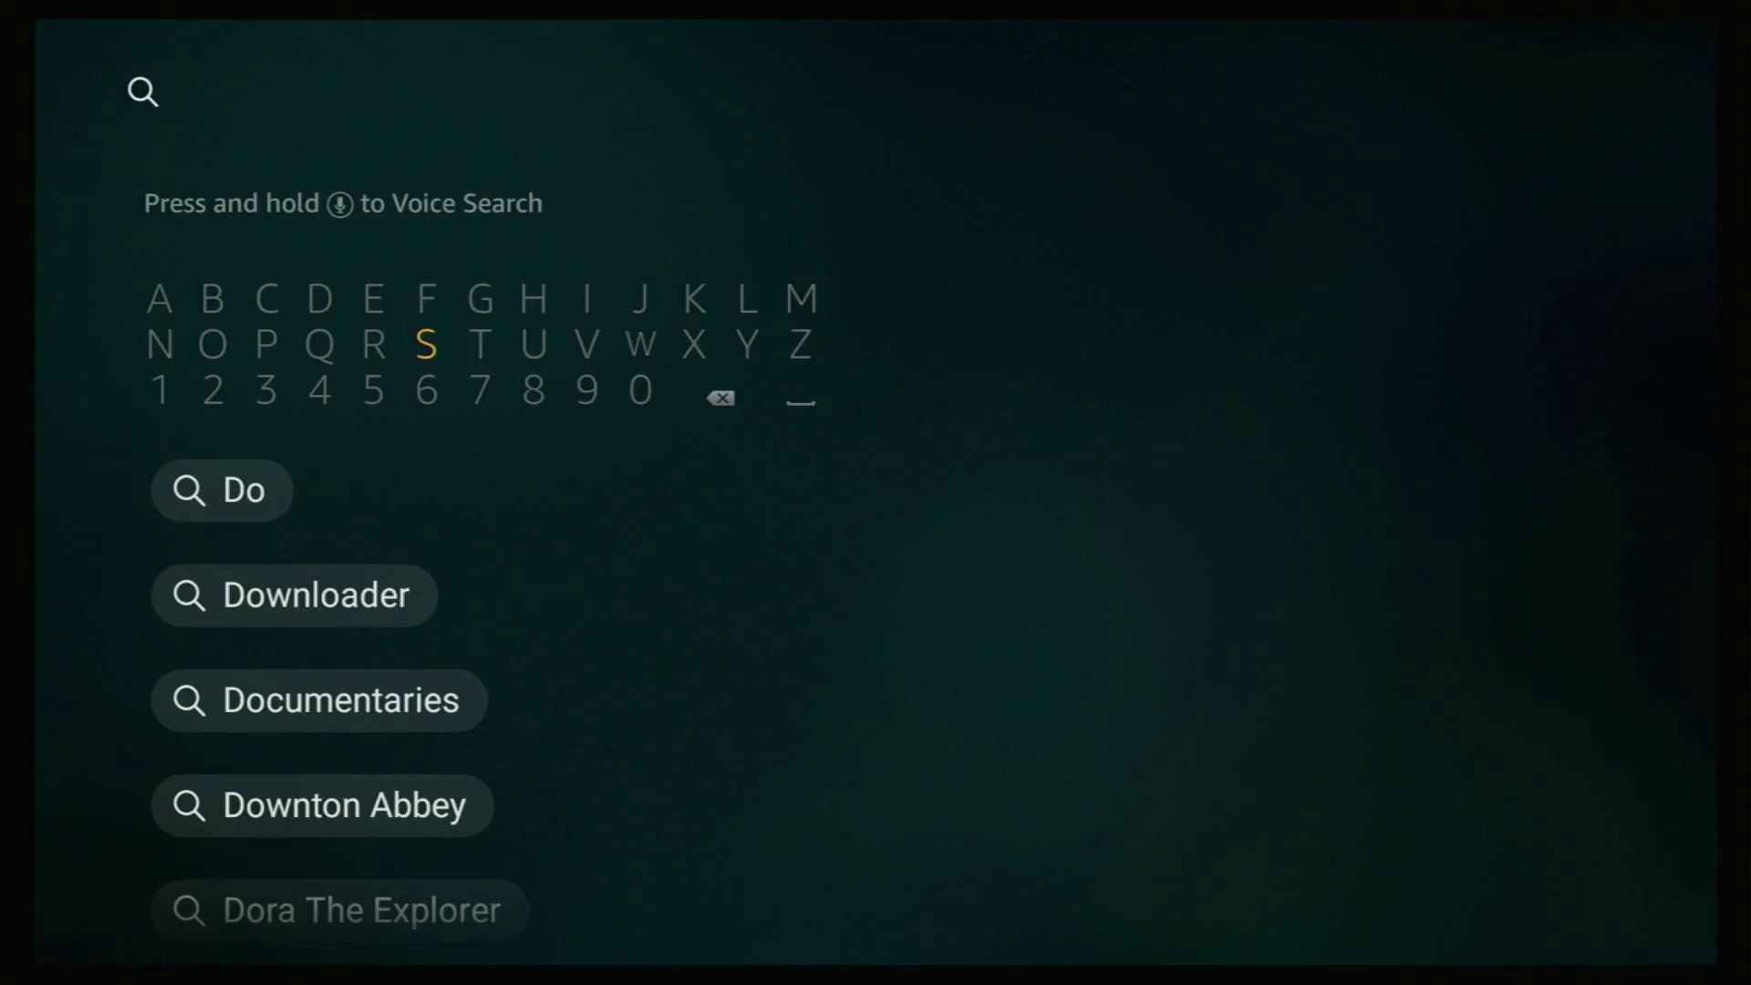
{"action": "key", "text": "Down"}
{"action": "key", "text": "Down"}
{"action": "key", "text": "Down"}
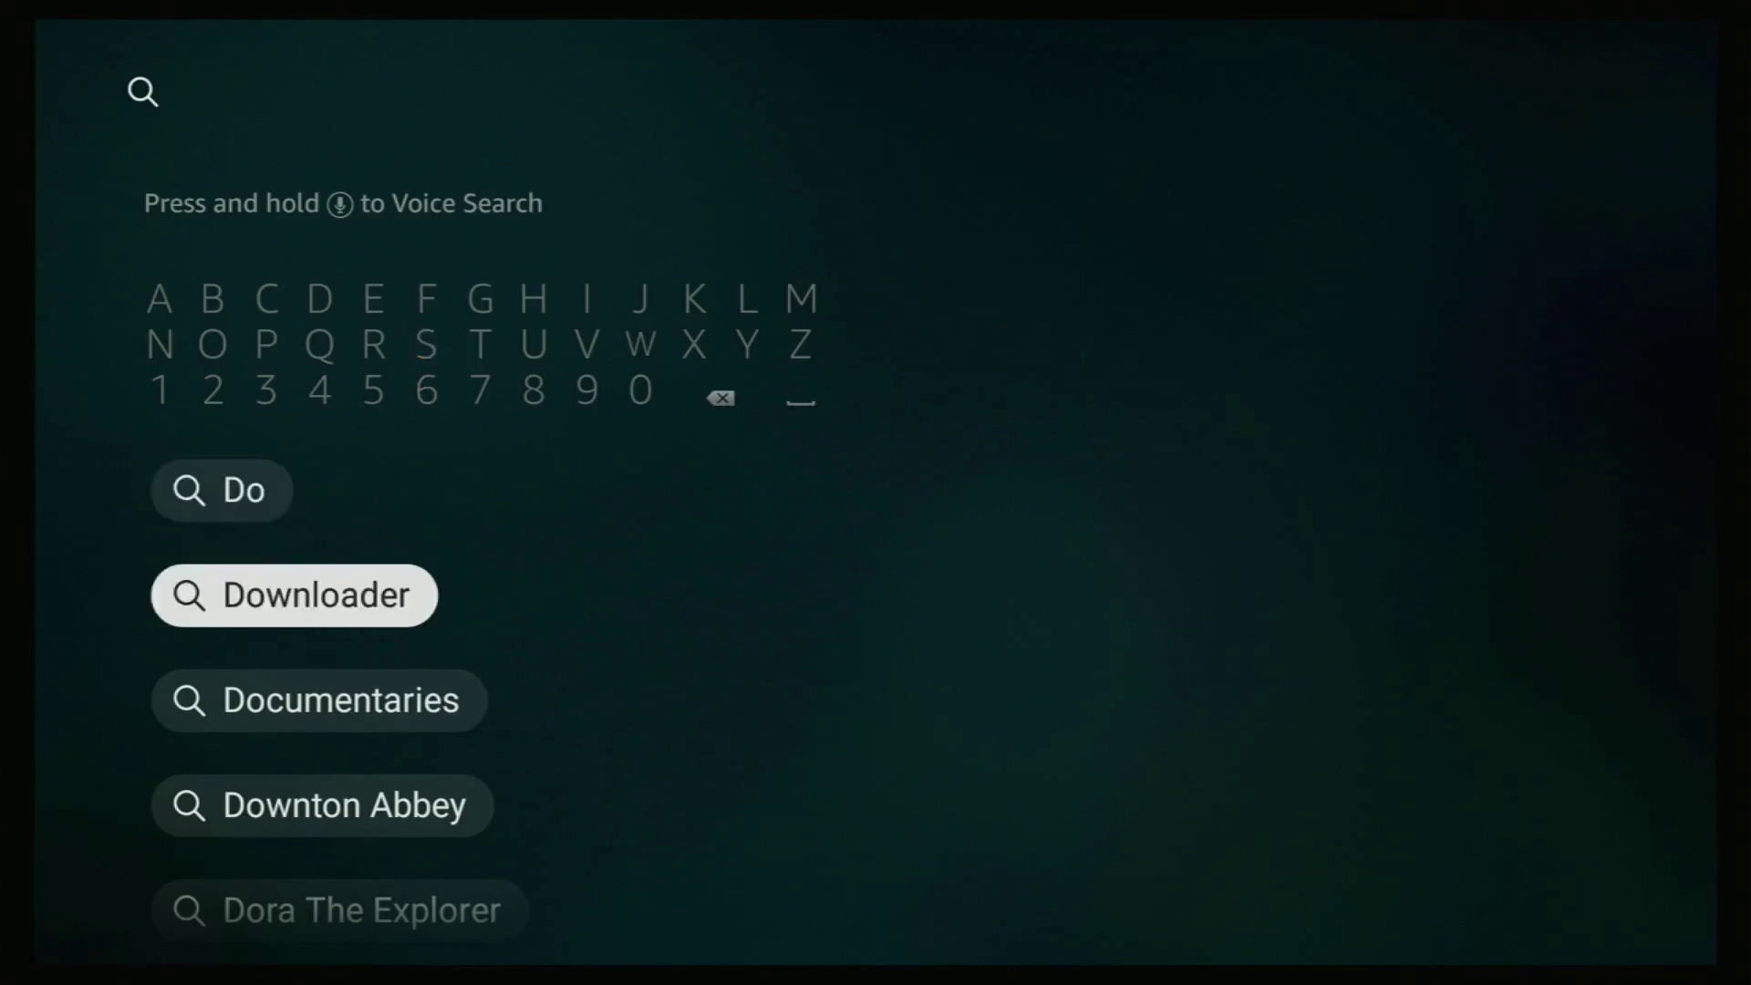
{"action": "key", "text": "Return"}
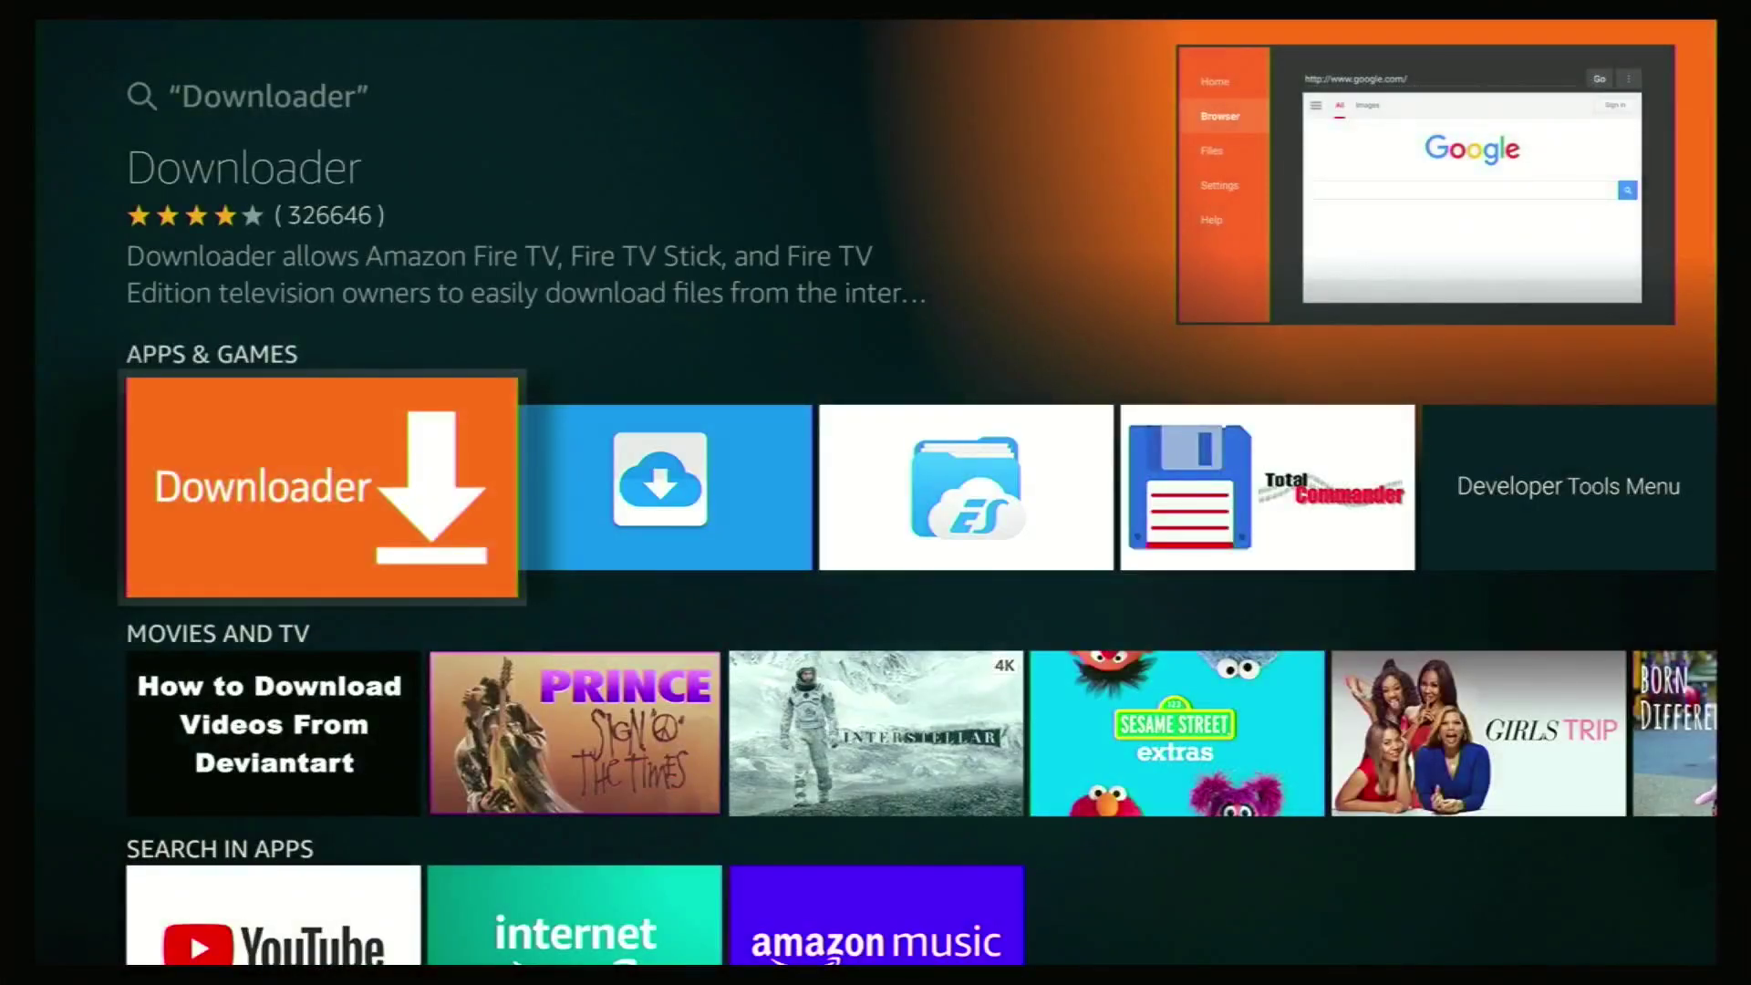
- Open the Downloader app's details page from the search results and download the app
{"action": "key", "text": "Return"}
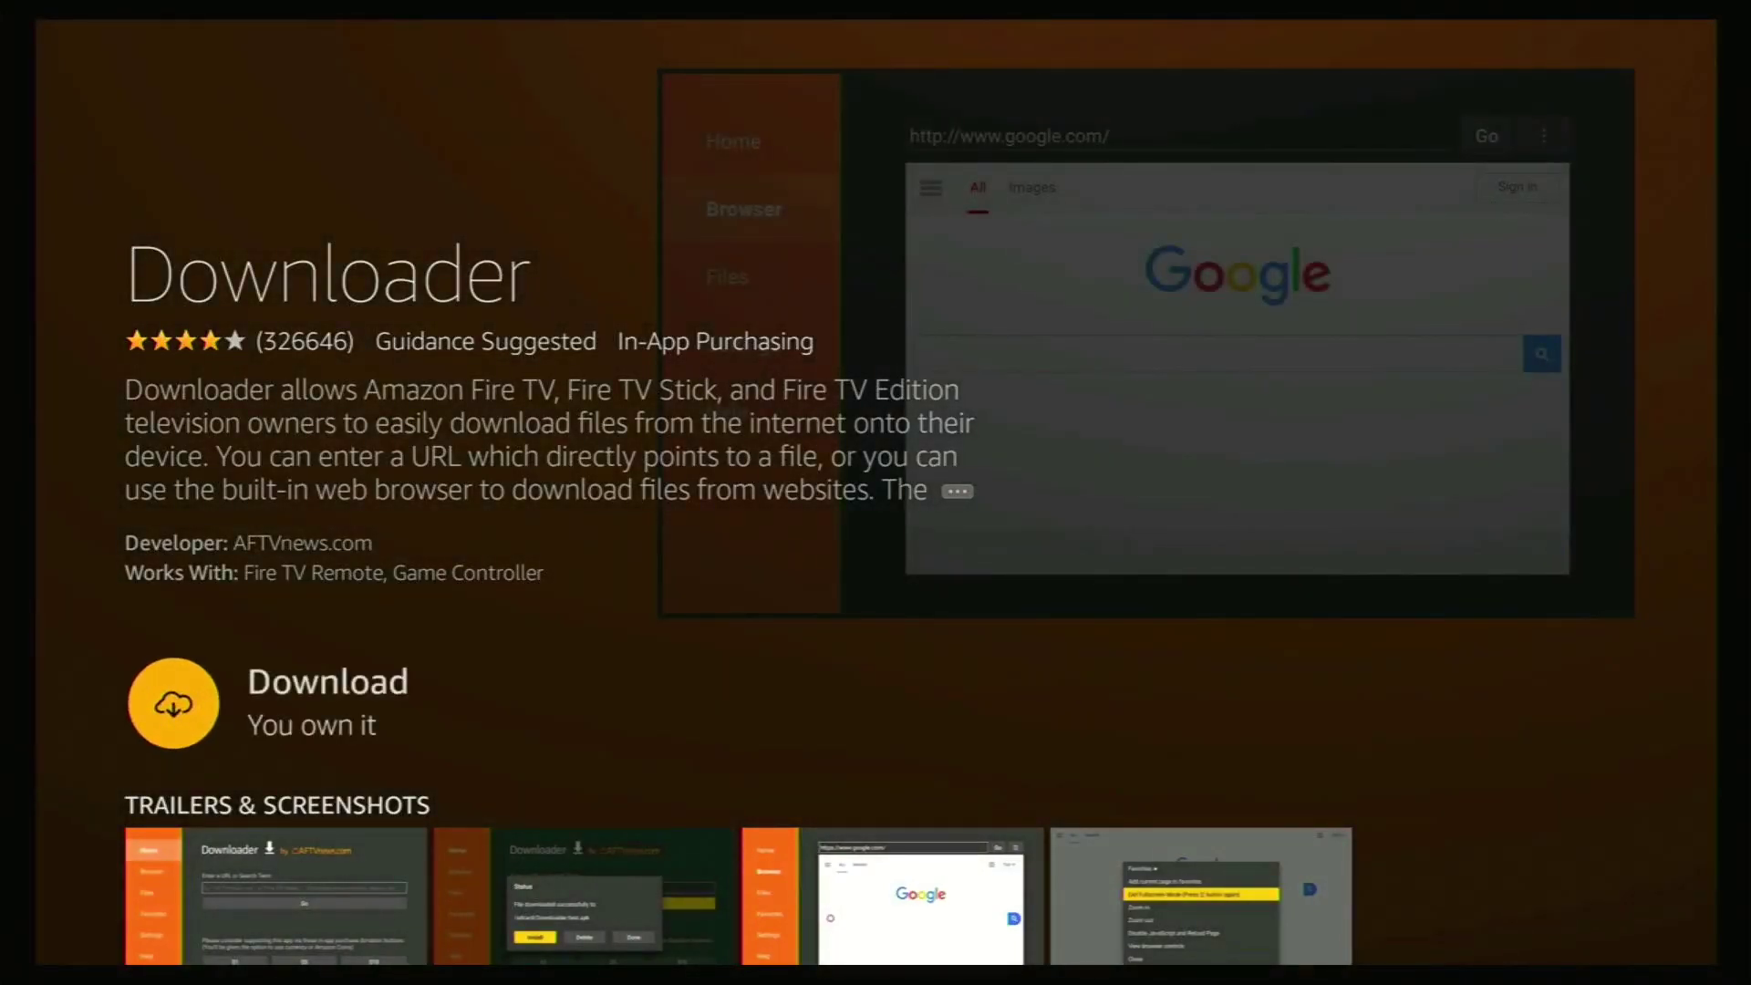
{"action": "key", "text": "Return"}
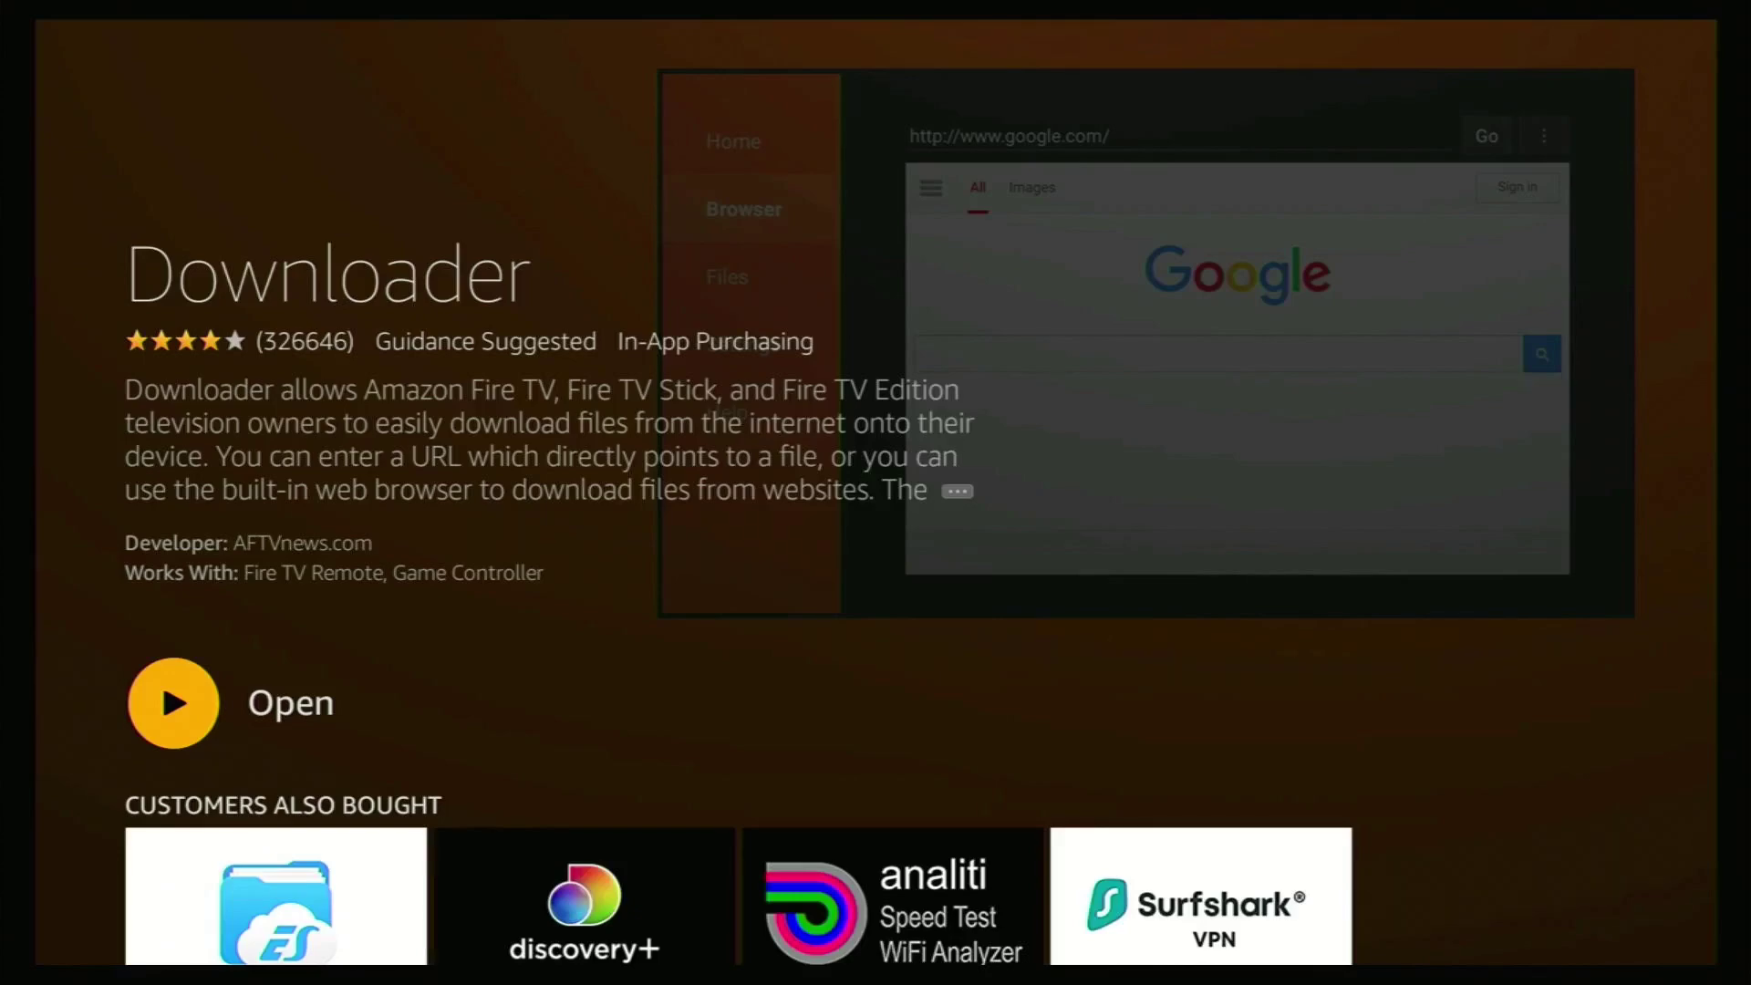
- Launch Downloader, allow it to access photos, media and files, and dismiss the Quick Start Guide
{"action": "key", "text": "Return"}
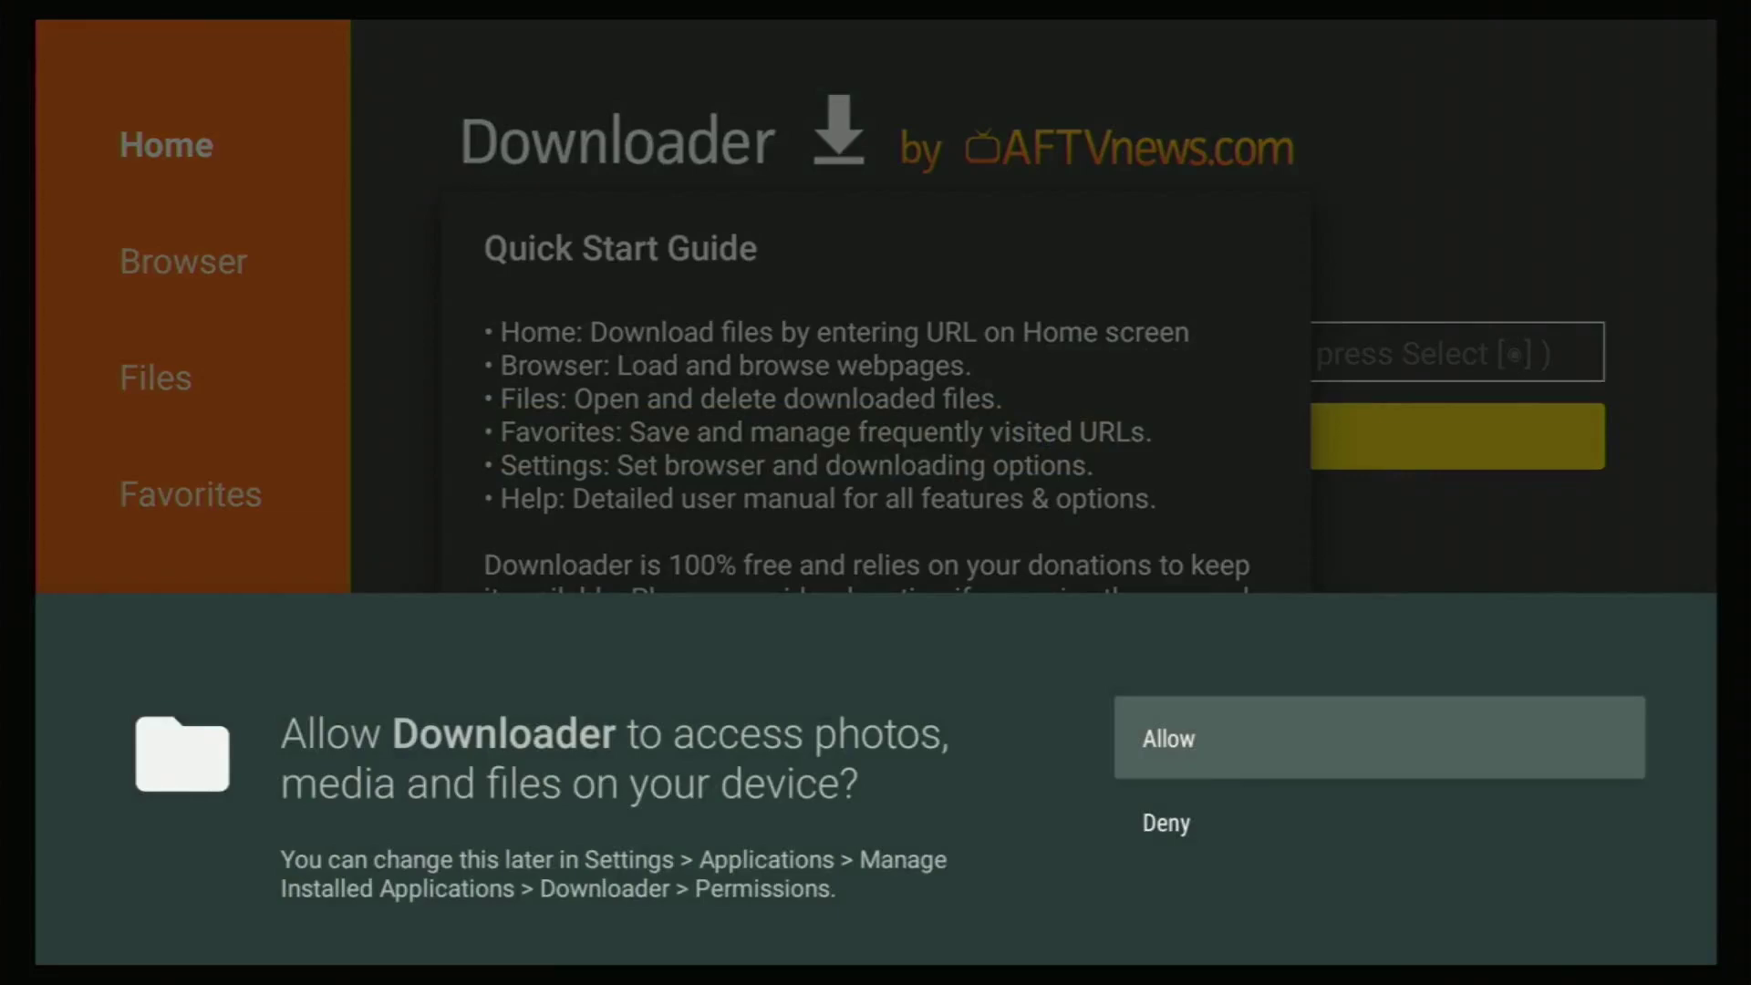
{"action": "key", "text": "Return"}
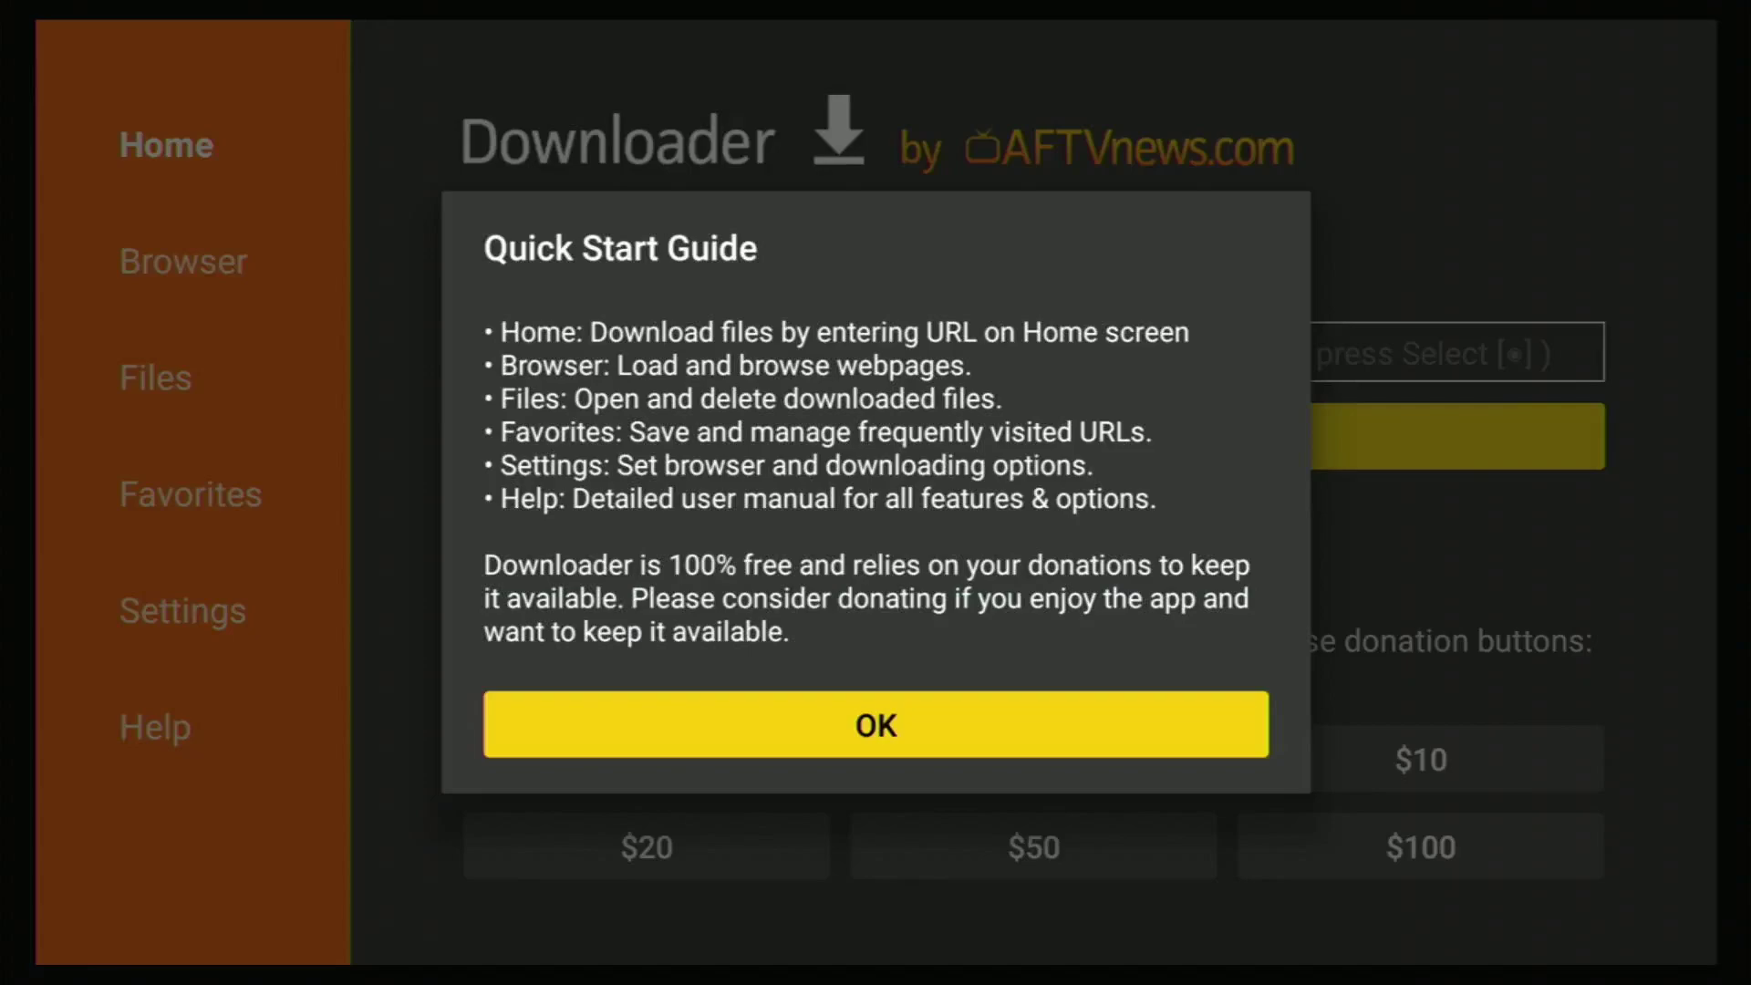
{"action": "key", "text": "Return"}
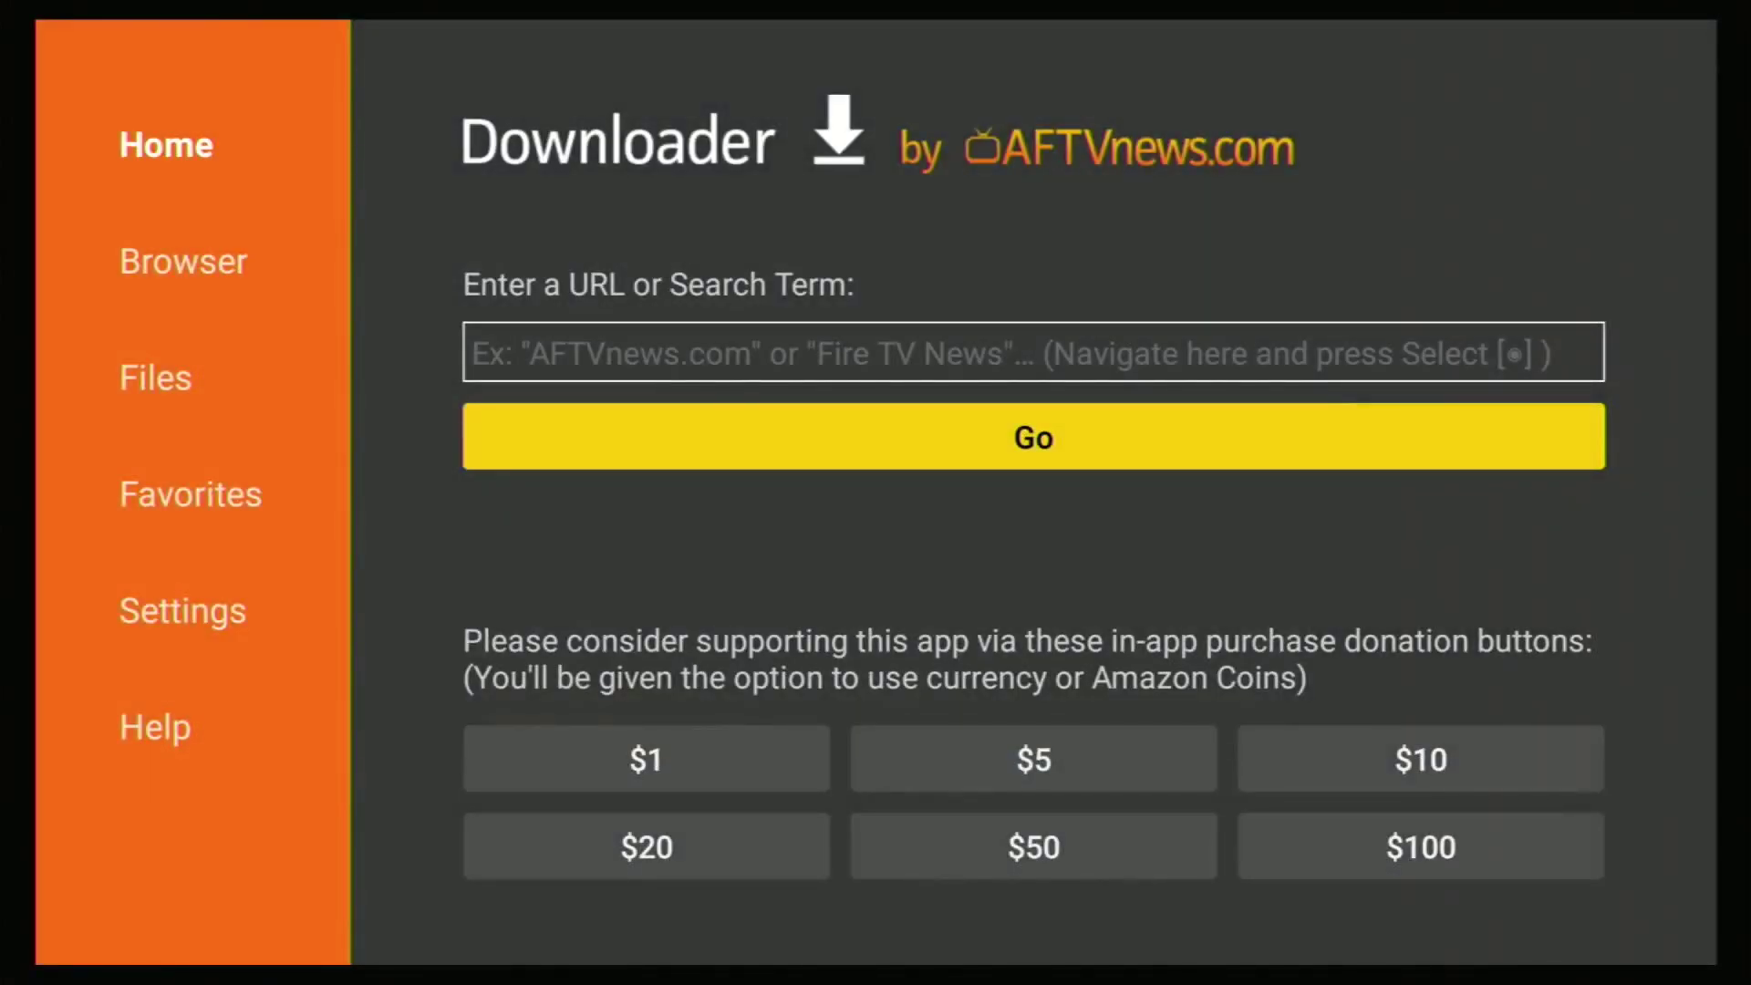
- Start entering the web address in Downloader's URL field with "mx."
{"action": "key", "text": "Up"}
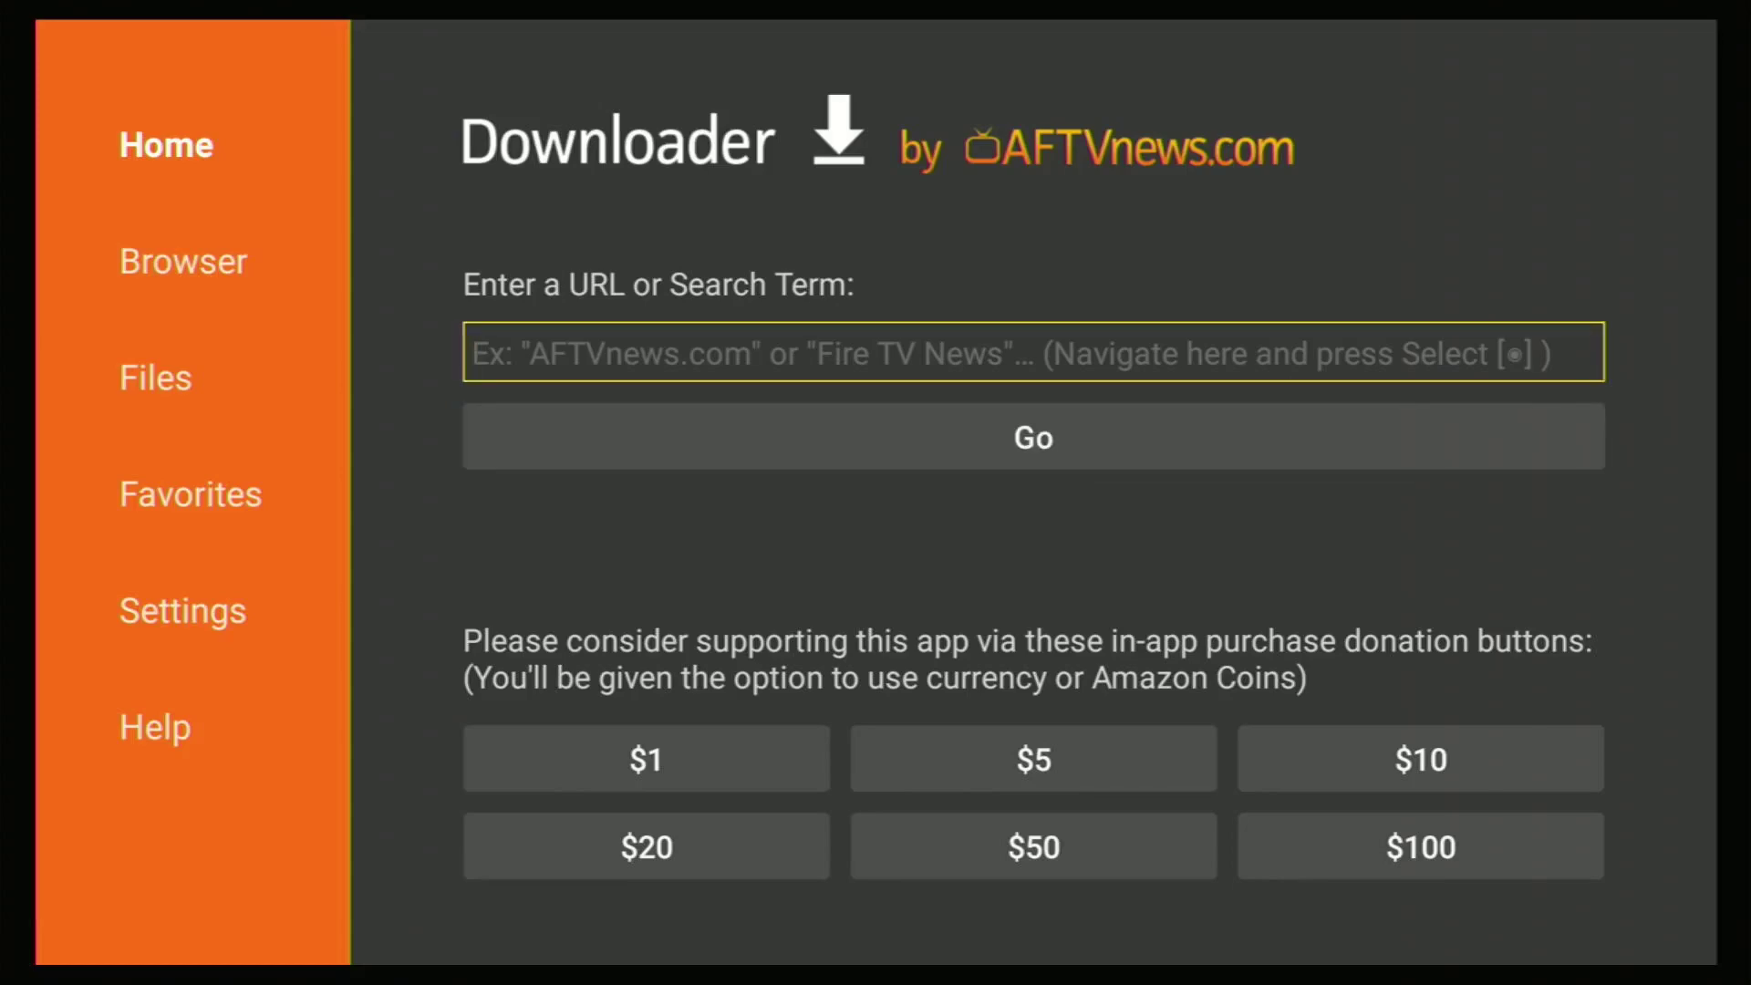
{"action": "key", "text": "Return"}
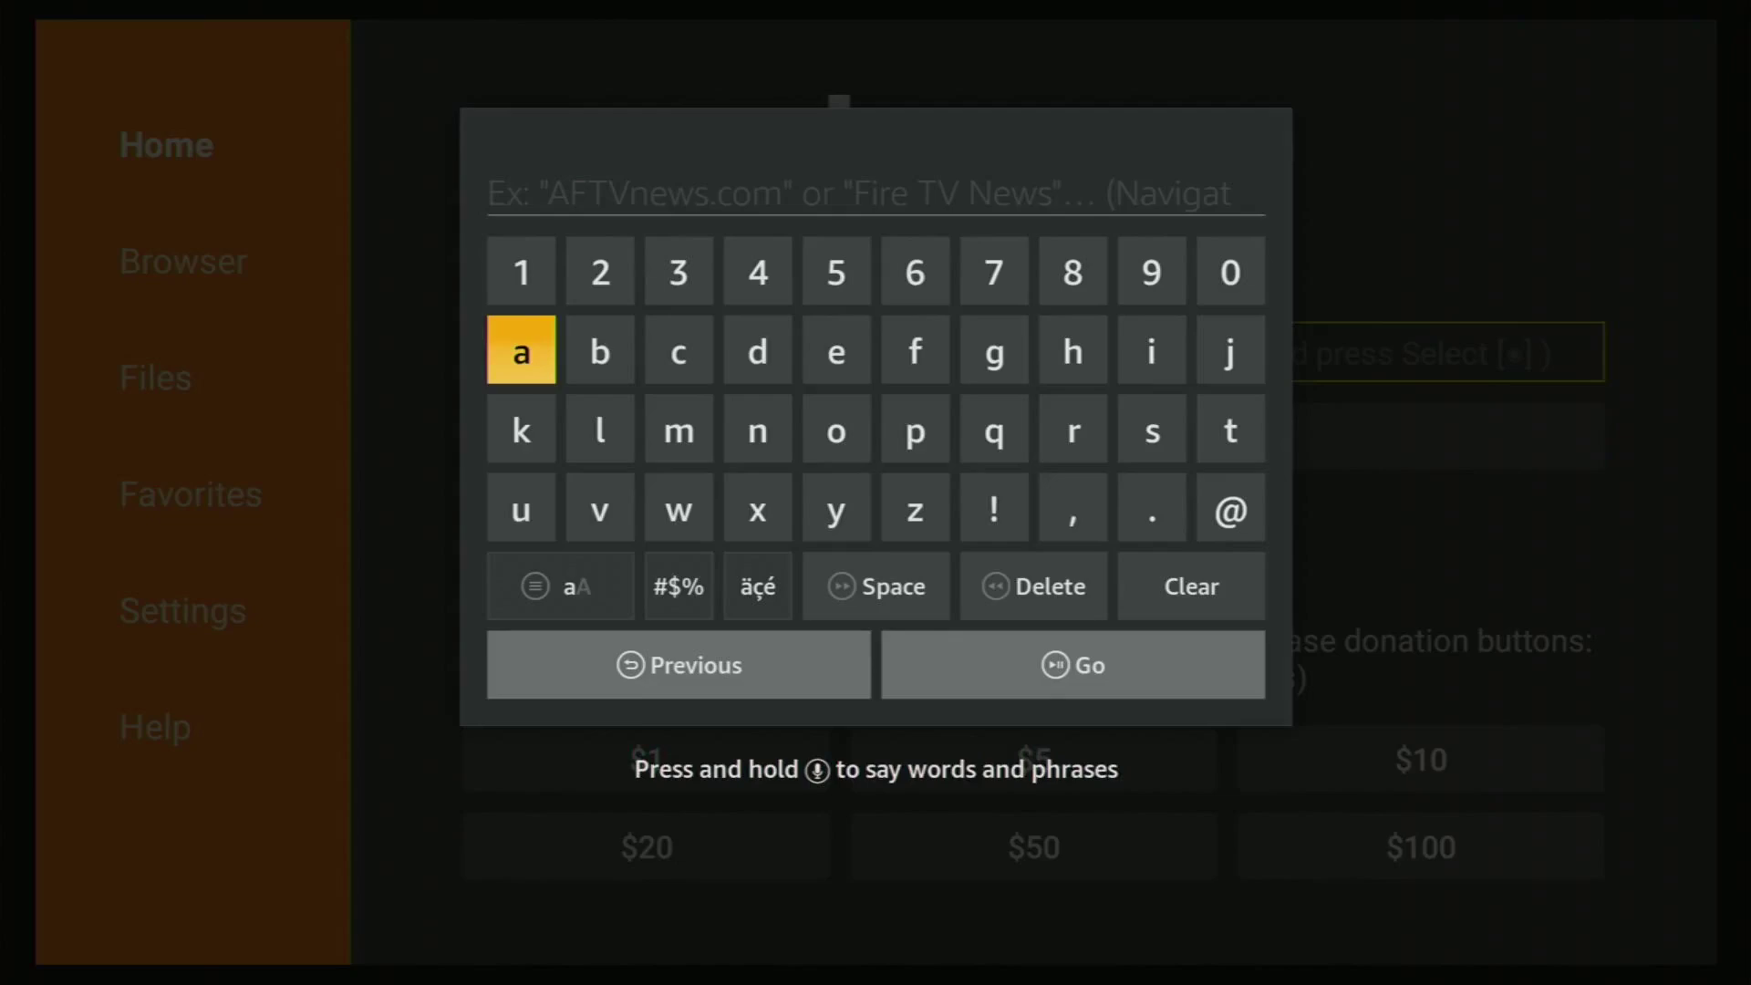
{"action": "key", "text": "Down"}
{"action": "key", "text": "Down"}
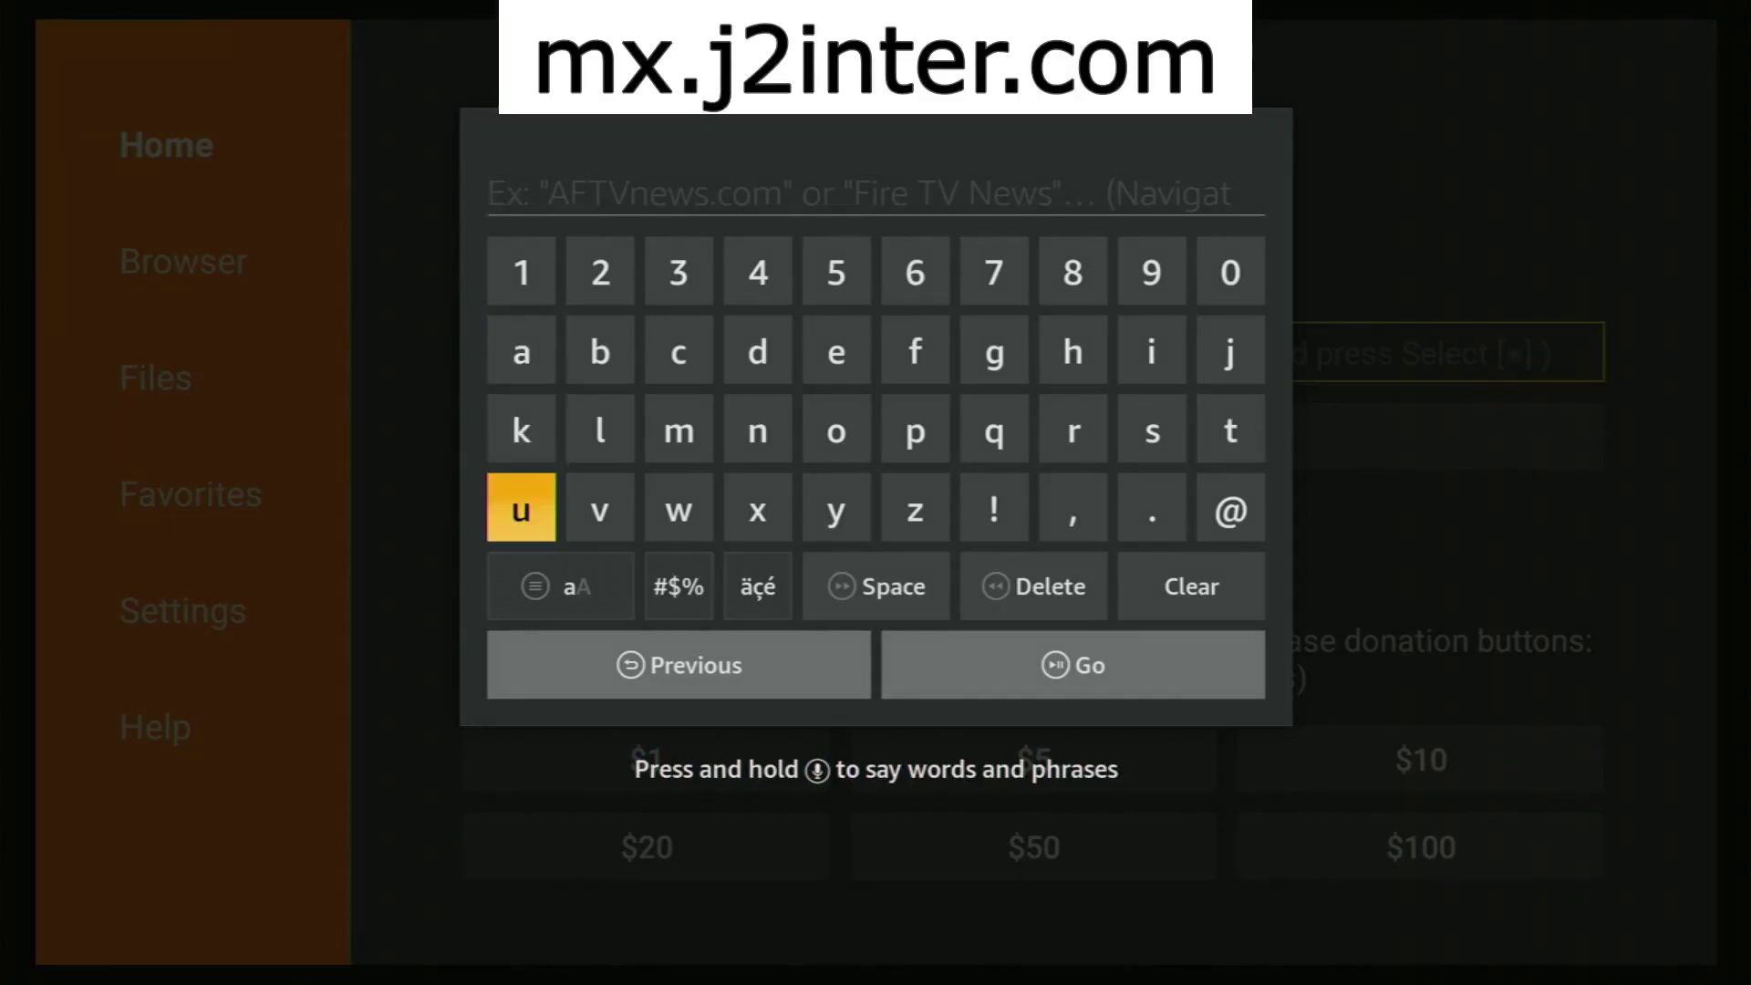
{"action": "key", "text": "Up"}
{"action": "key", "text": "Right"}
{"action": "key", "text": "Right"}
{"action": "key", "text": "Return"}
{"action": "key", "text": "Down"}
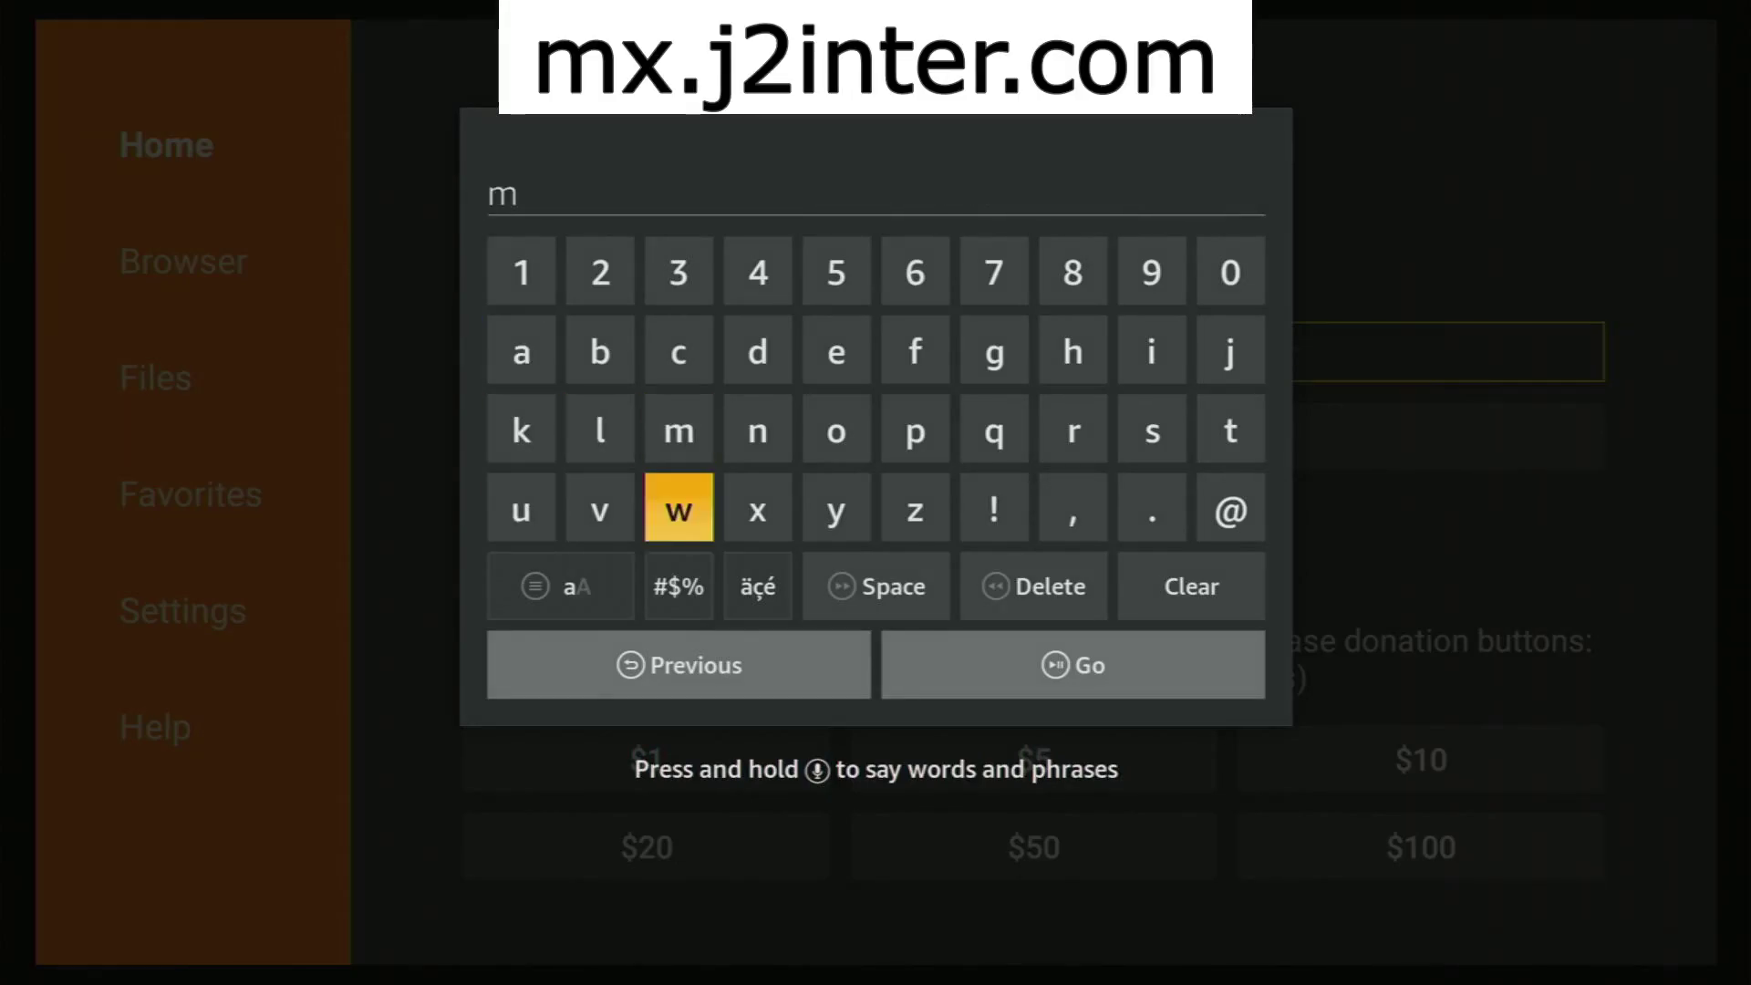
{"action": "key", "text": "Right"}
{"action": "key", "text": "Return"}
{"action": "key", "text": "Right"}
{"action": "key", "text": "Right"}
{"action": "key", "text": "Right"}
{"action": "key", "text": "Right"}
{"action": "key", "text": "Right"}
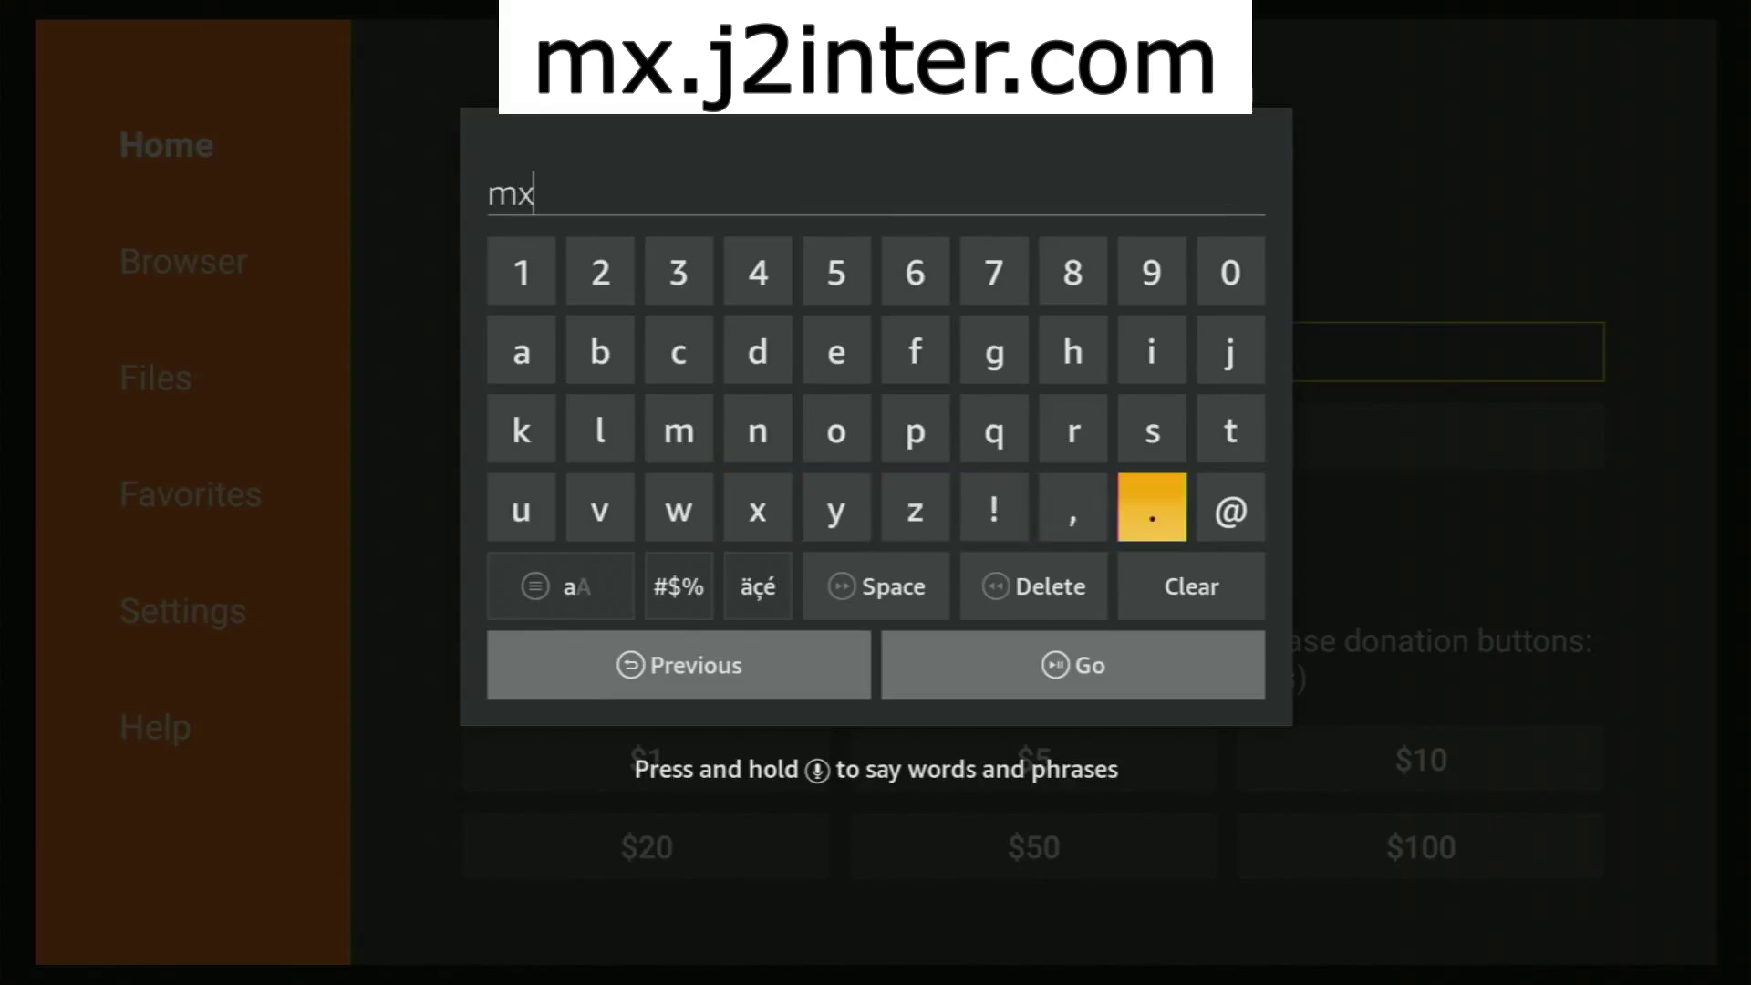
{"action": "key", "text": "Return"}
- Append "j2" to the web address after "mx."
{"action": "key", "text": "Up"}
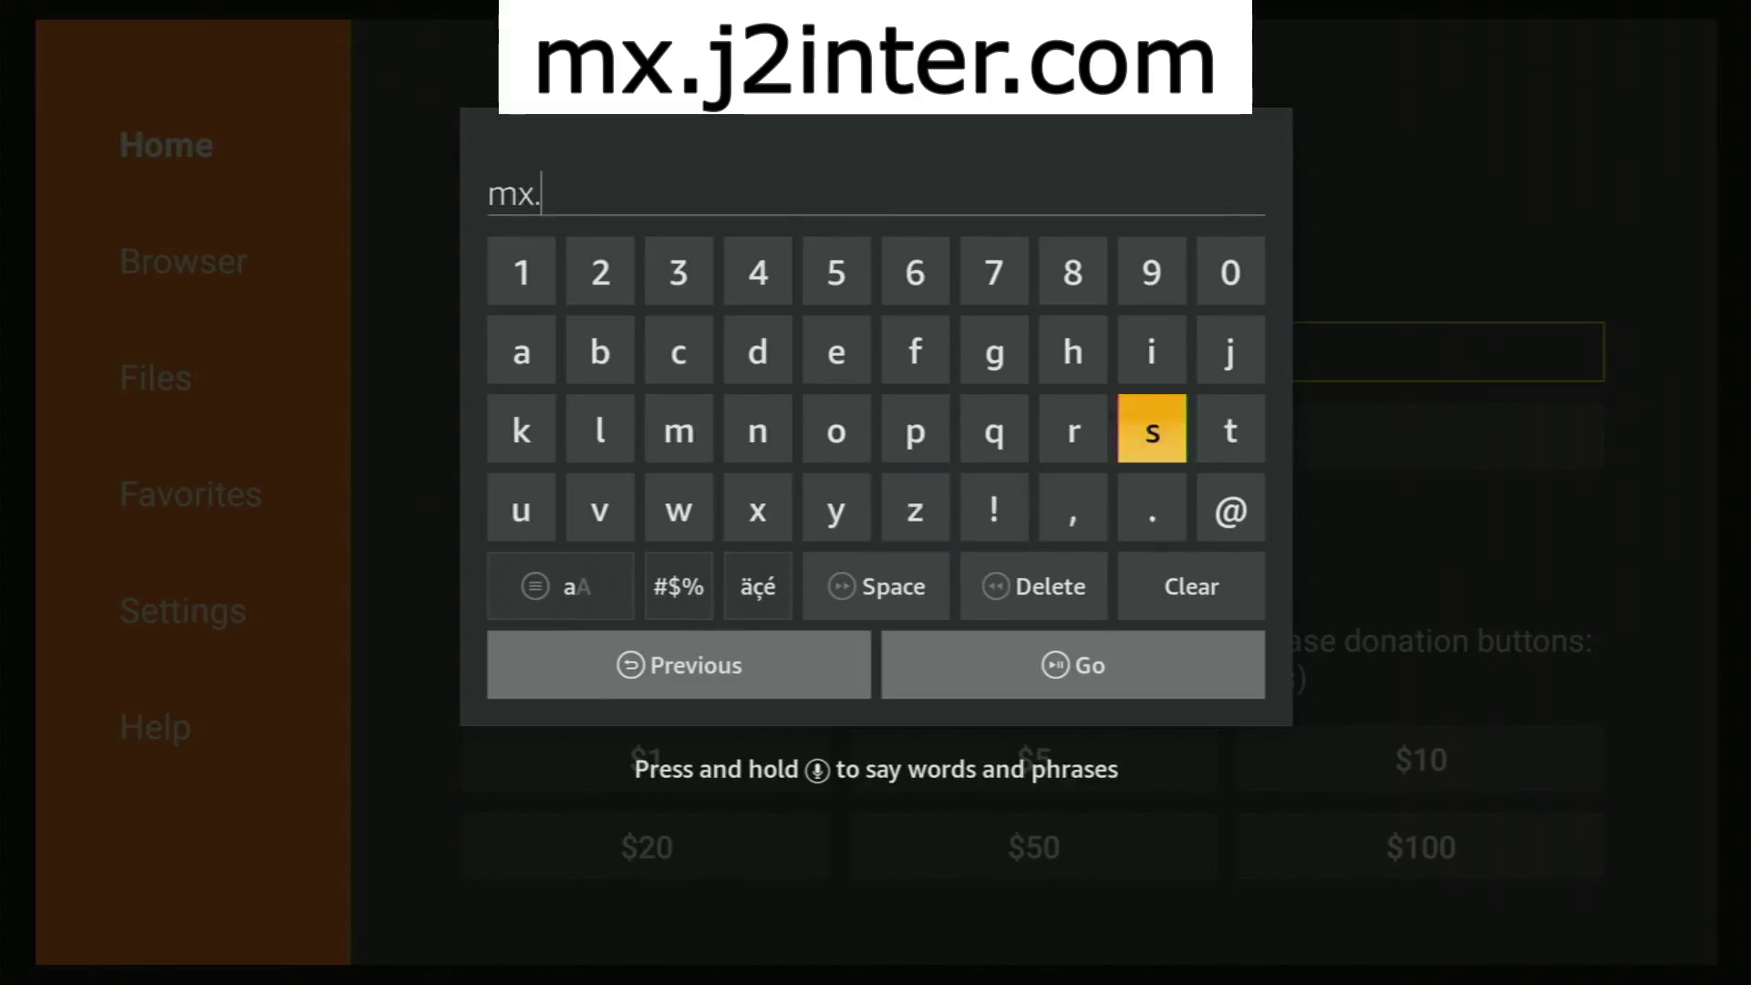
{"action": "key", "text": "Up"}
{"action": "key", "text": "Right"}
{"action": "key", "text": "Return"}
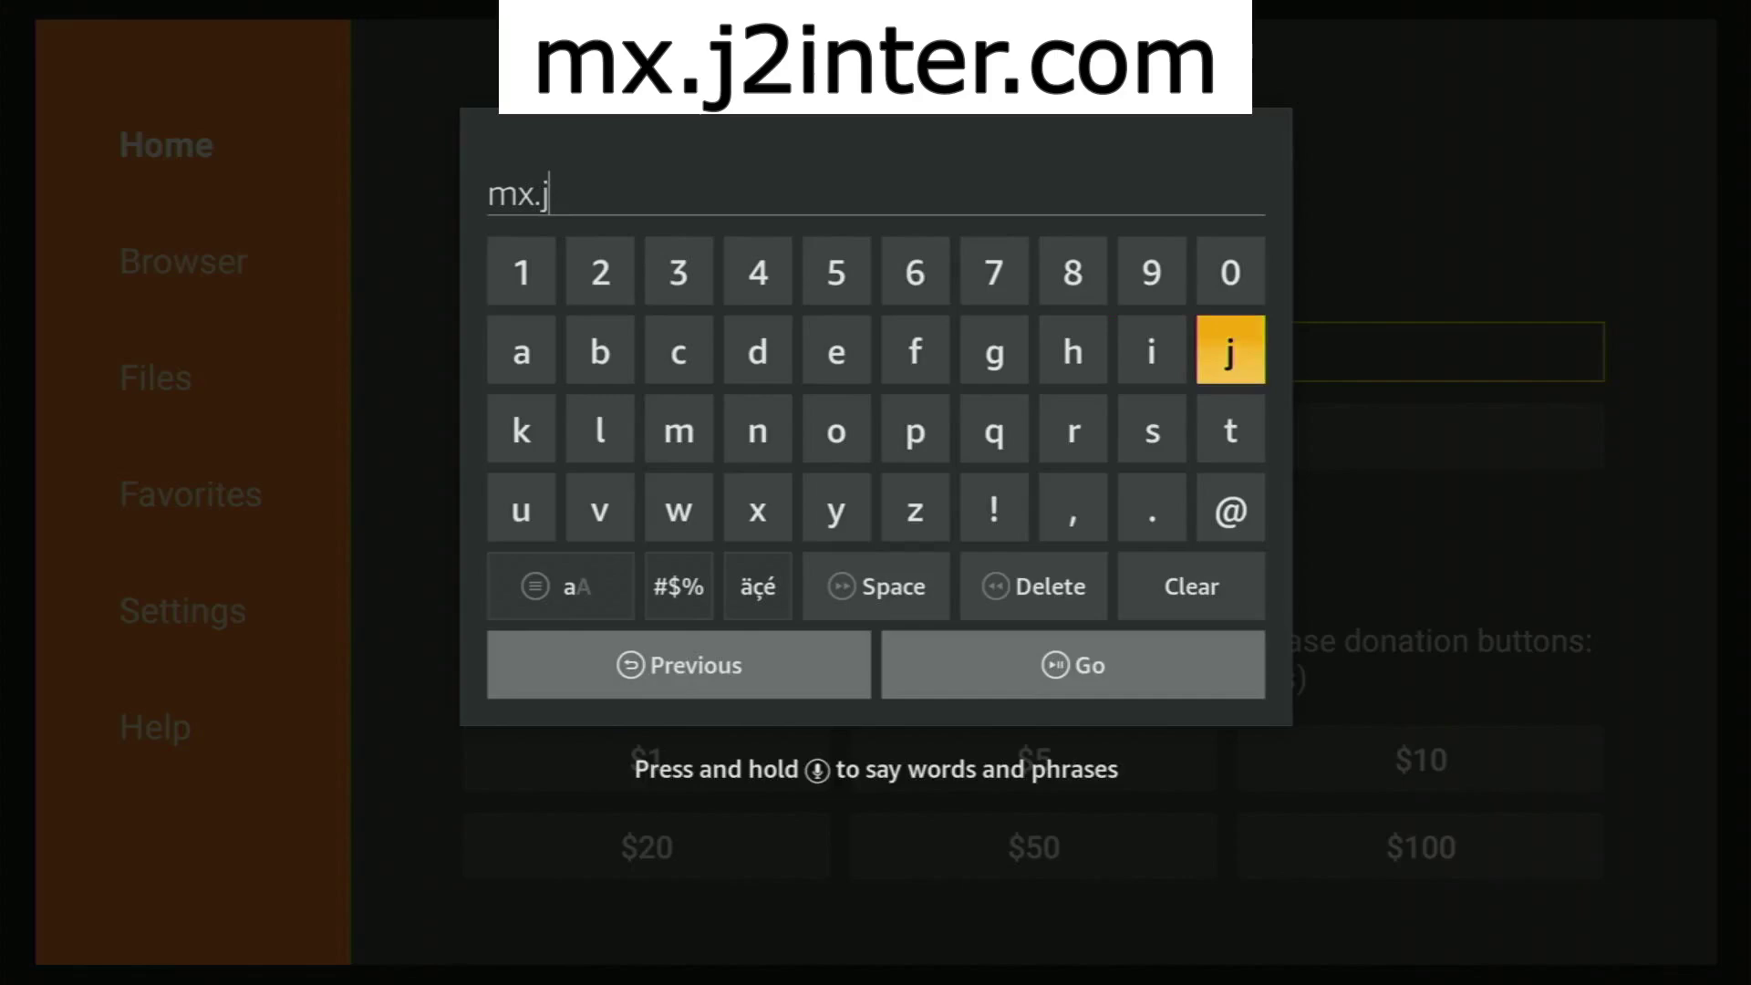
{"action": "key", "text": "Left"}
{"action": "key", "text": "Left"}
{"action": "key", "text": "Left"}
{"action": "key", "text": "Left"}
{"action": "key", "text": "Left"}
{"action": "key", "text": "Left"}
{"action": "key", "text": "Left"}
{"action": "key", "text": "Left"}
{"action": "key", "text": "Left"}
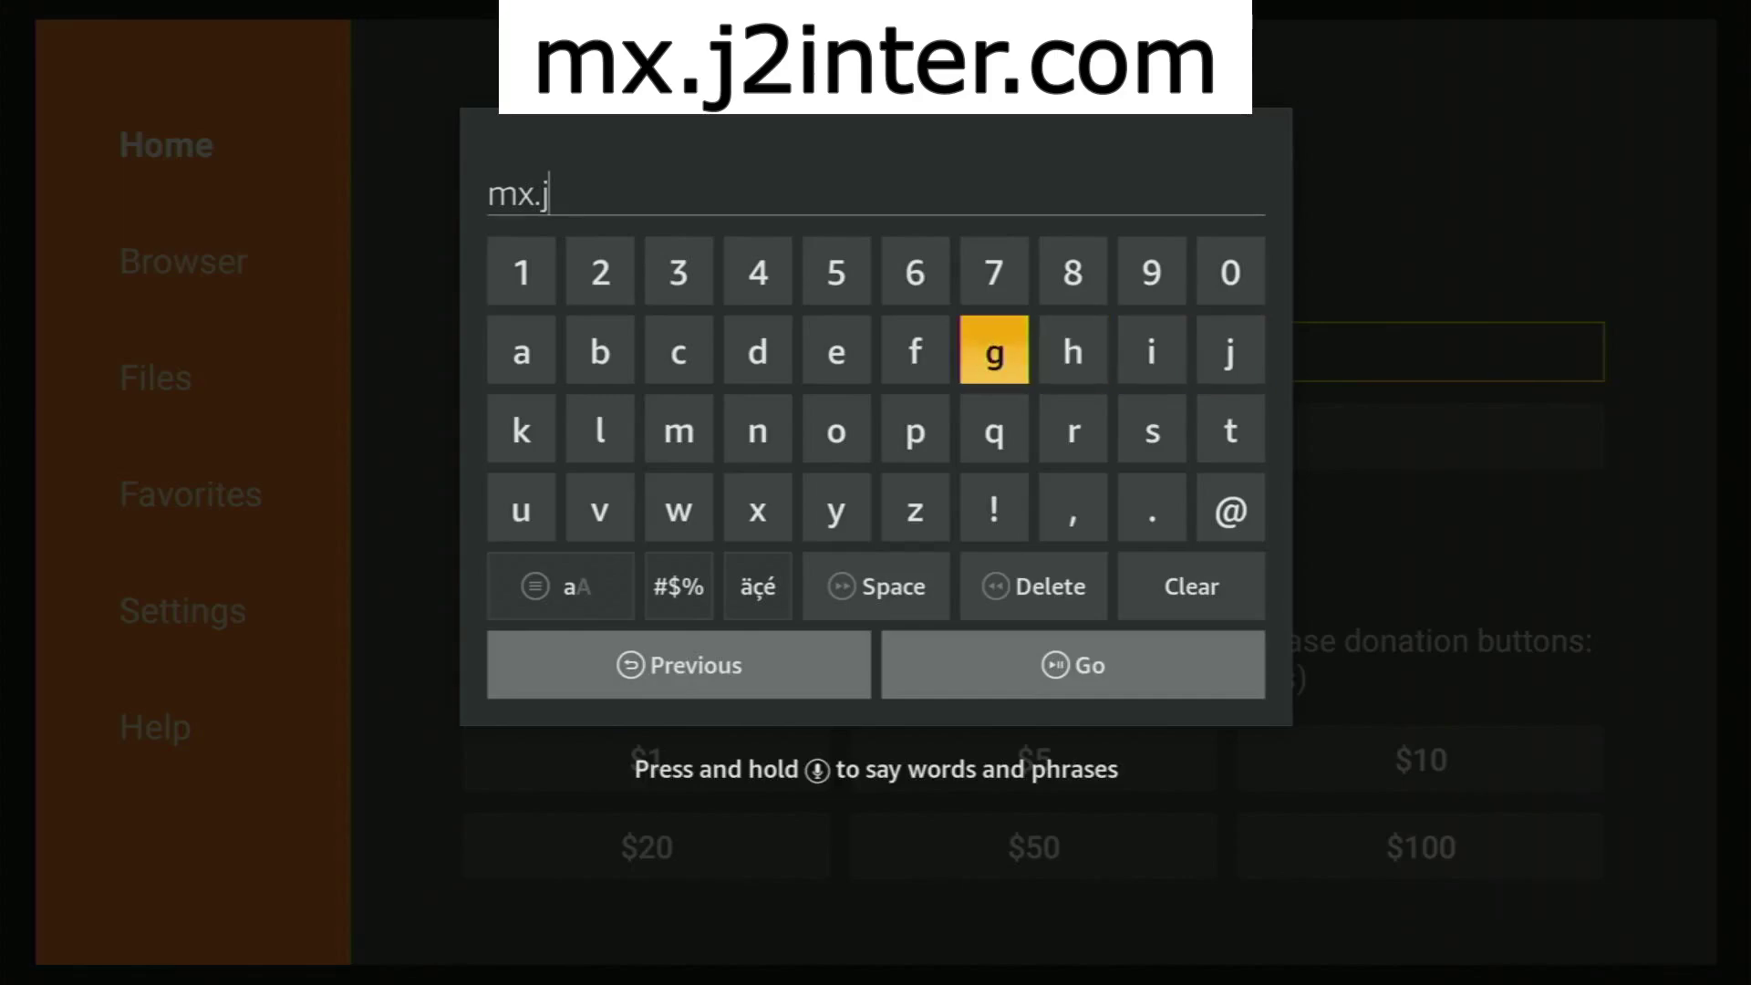
{"action": "key", "text": "Up"}
{"action": "key", "text": "Right"}
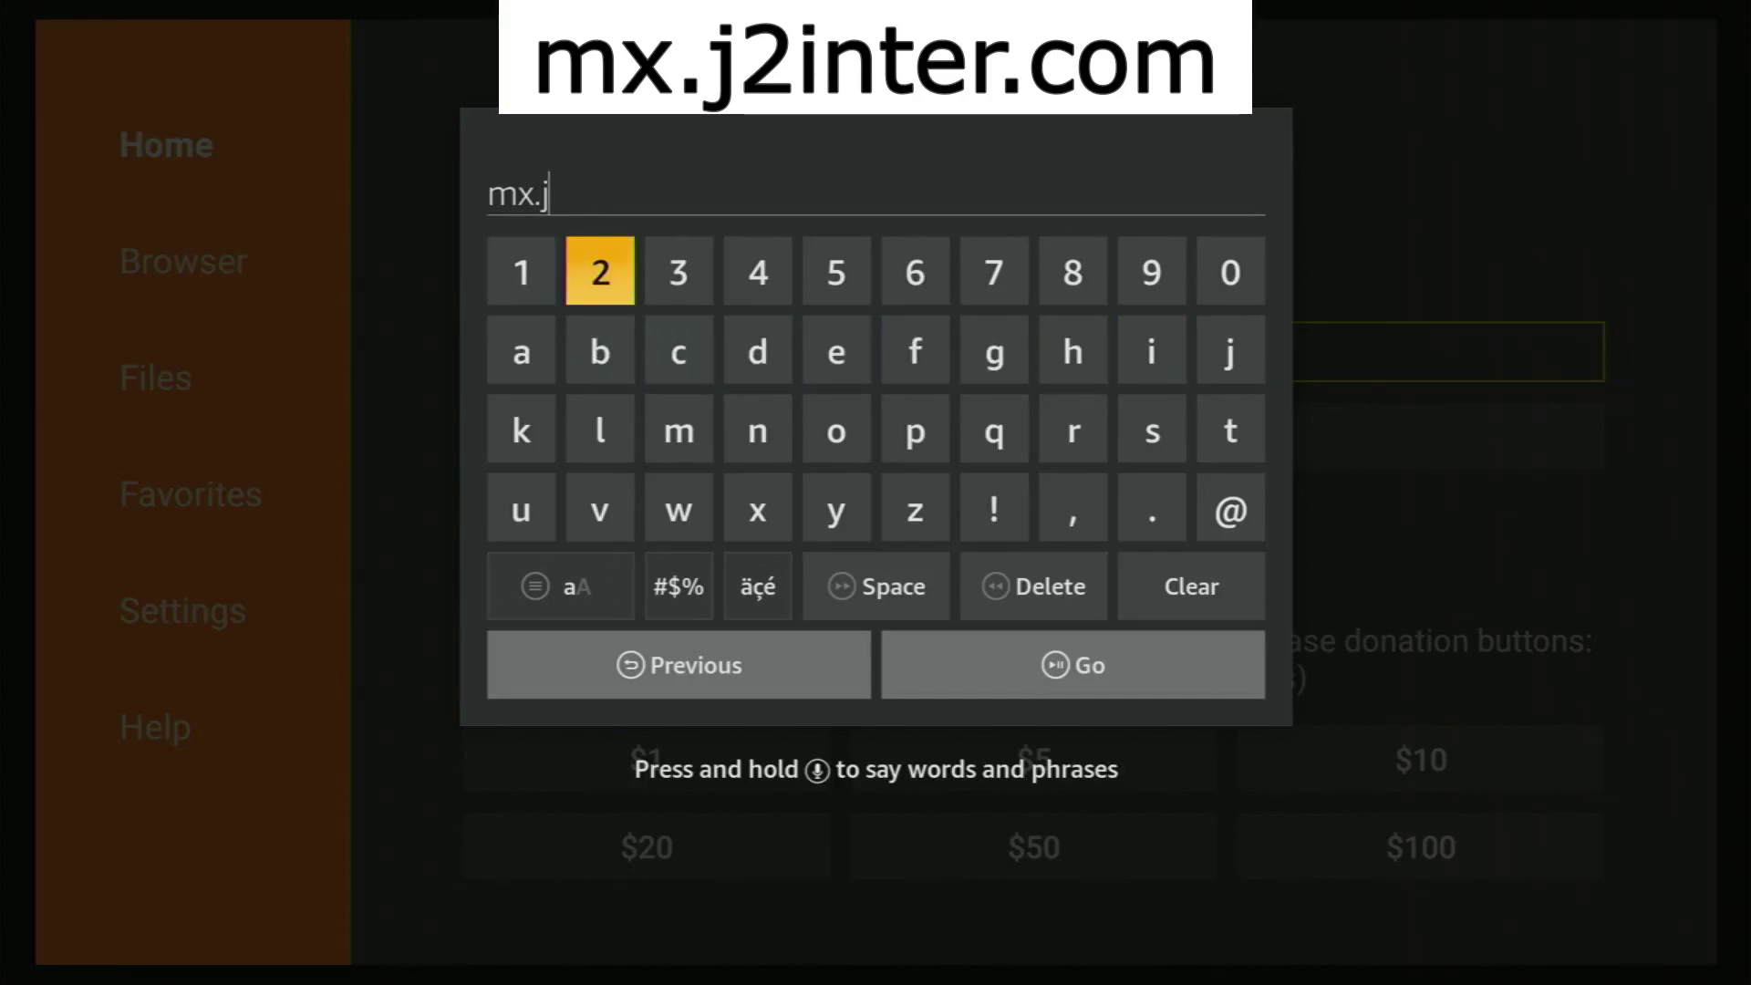
{"action": "key", "text": "Return"}
- Append "in" to the web address after "mx.j2"
{"action": "key", "text": "Down"}
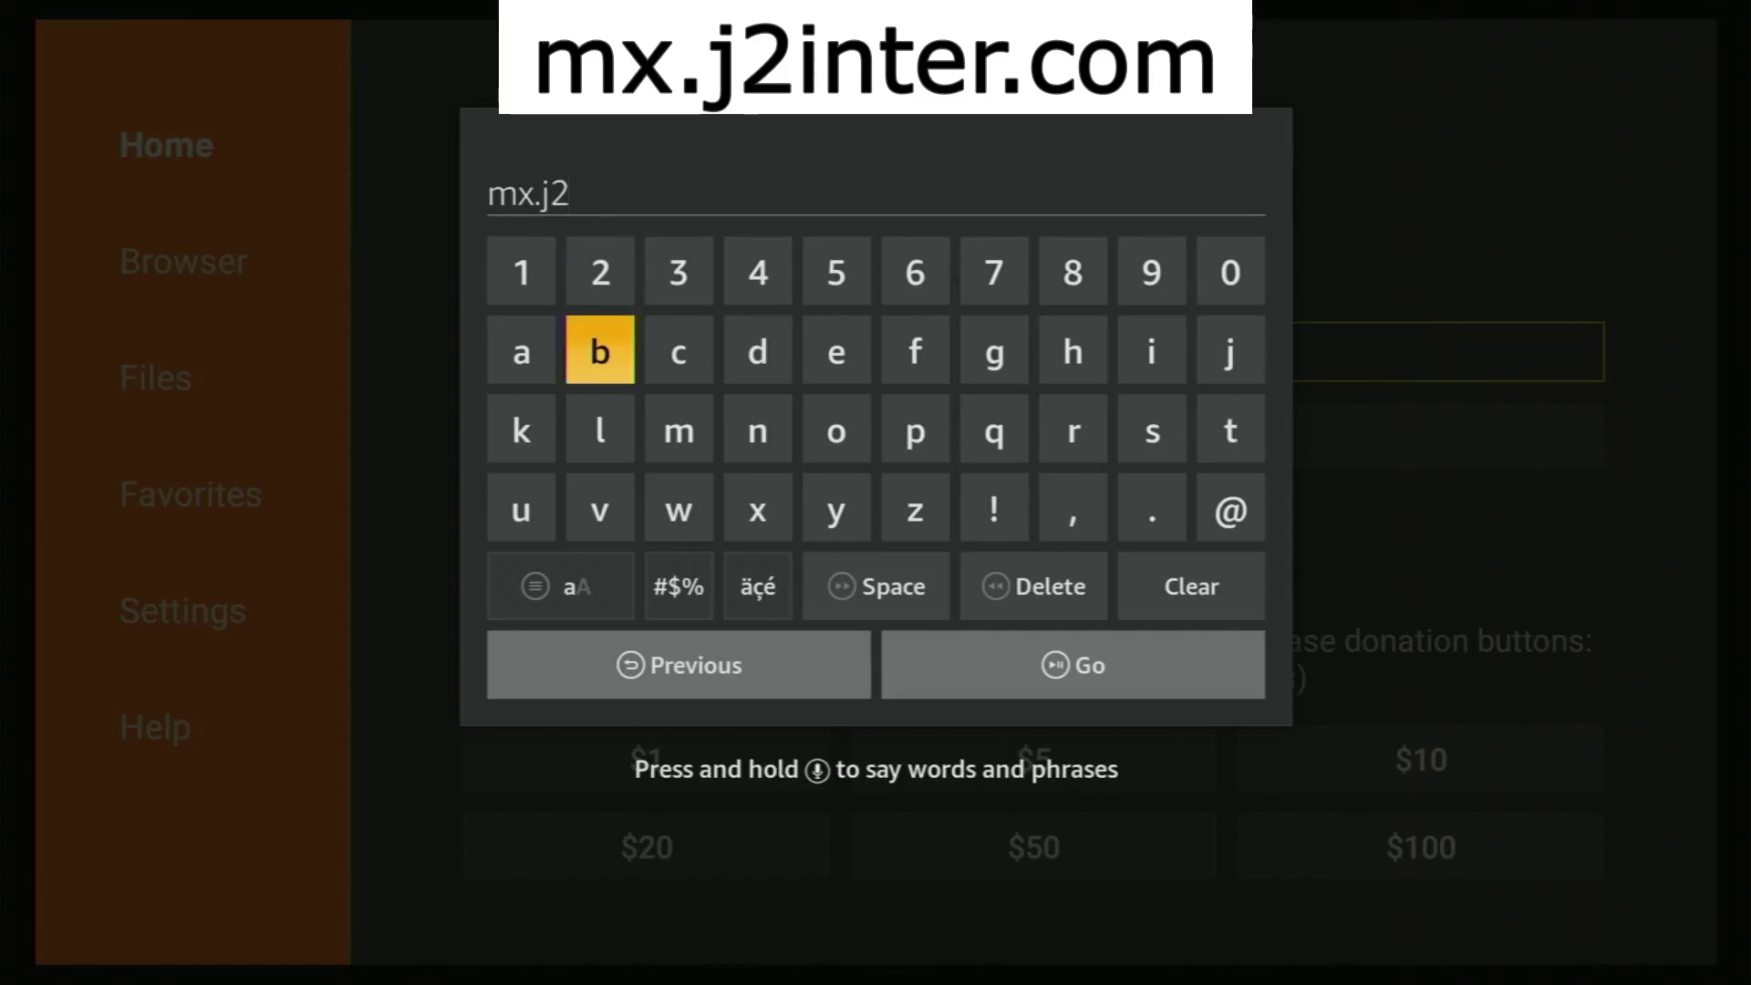
{"action": "key", "text": "Right"}
{"action": "key", "text": "Right"}
{"action": "key", "text": "Right"}
{"action": "key", "text": "Right"}
{"action": "key", "text": "Right"}
{"action": "key", "text": "Right"}
{"action": "key", "text": "Right"}
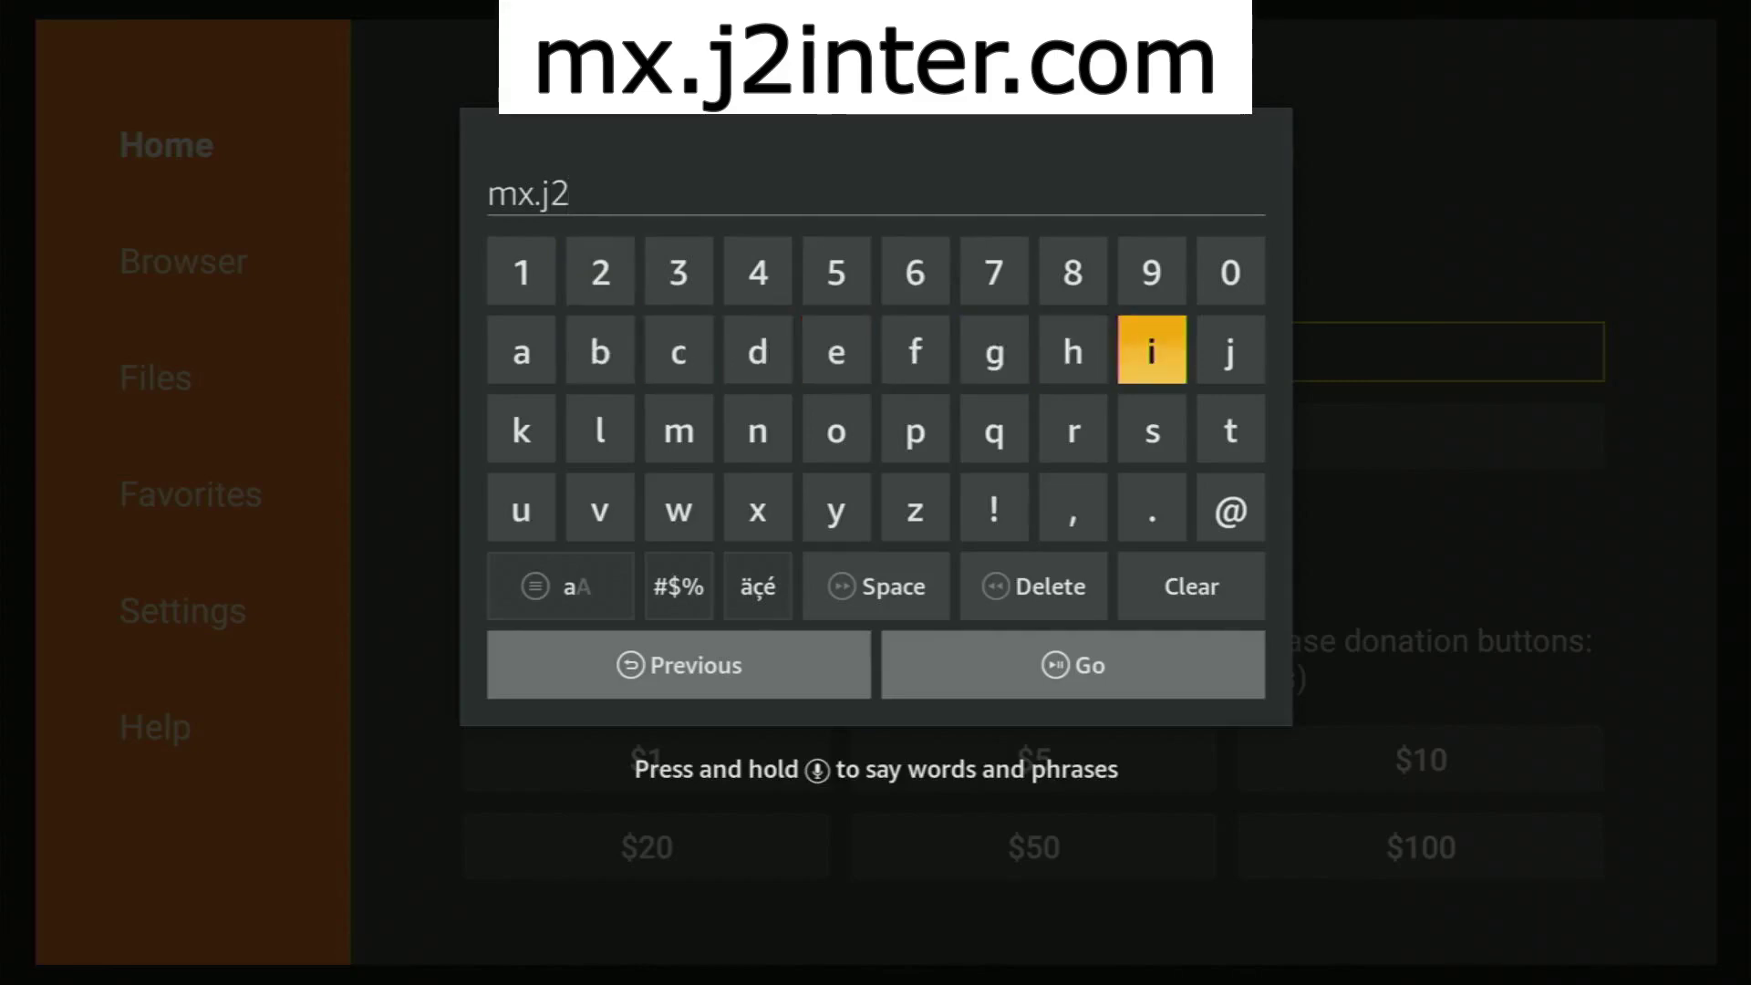
{"action": "key", "text": "Return"}
{"action": "key", "text": "Down"}
{"action": "key", "text": "Left"}
{"action": "key", "text": "Left"}
{"action": "key", "text": "Left"}
{"action": "key", "text": "Left"}
{"action": "key", "text": "Left"}
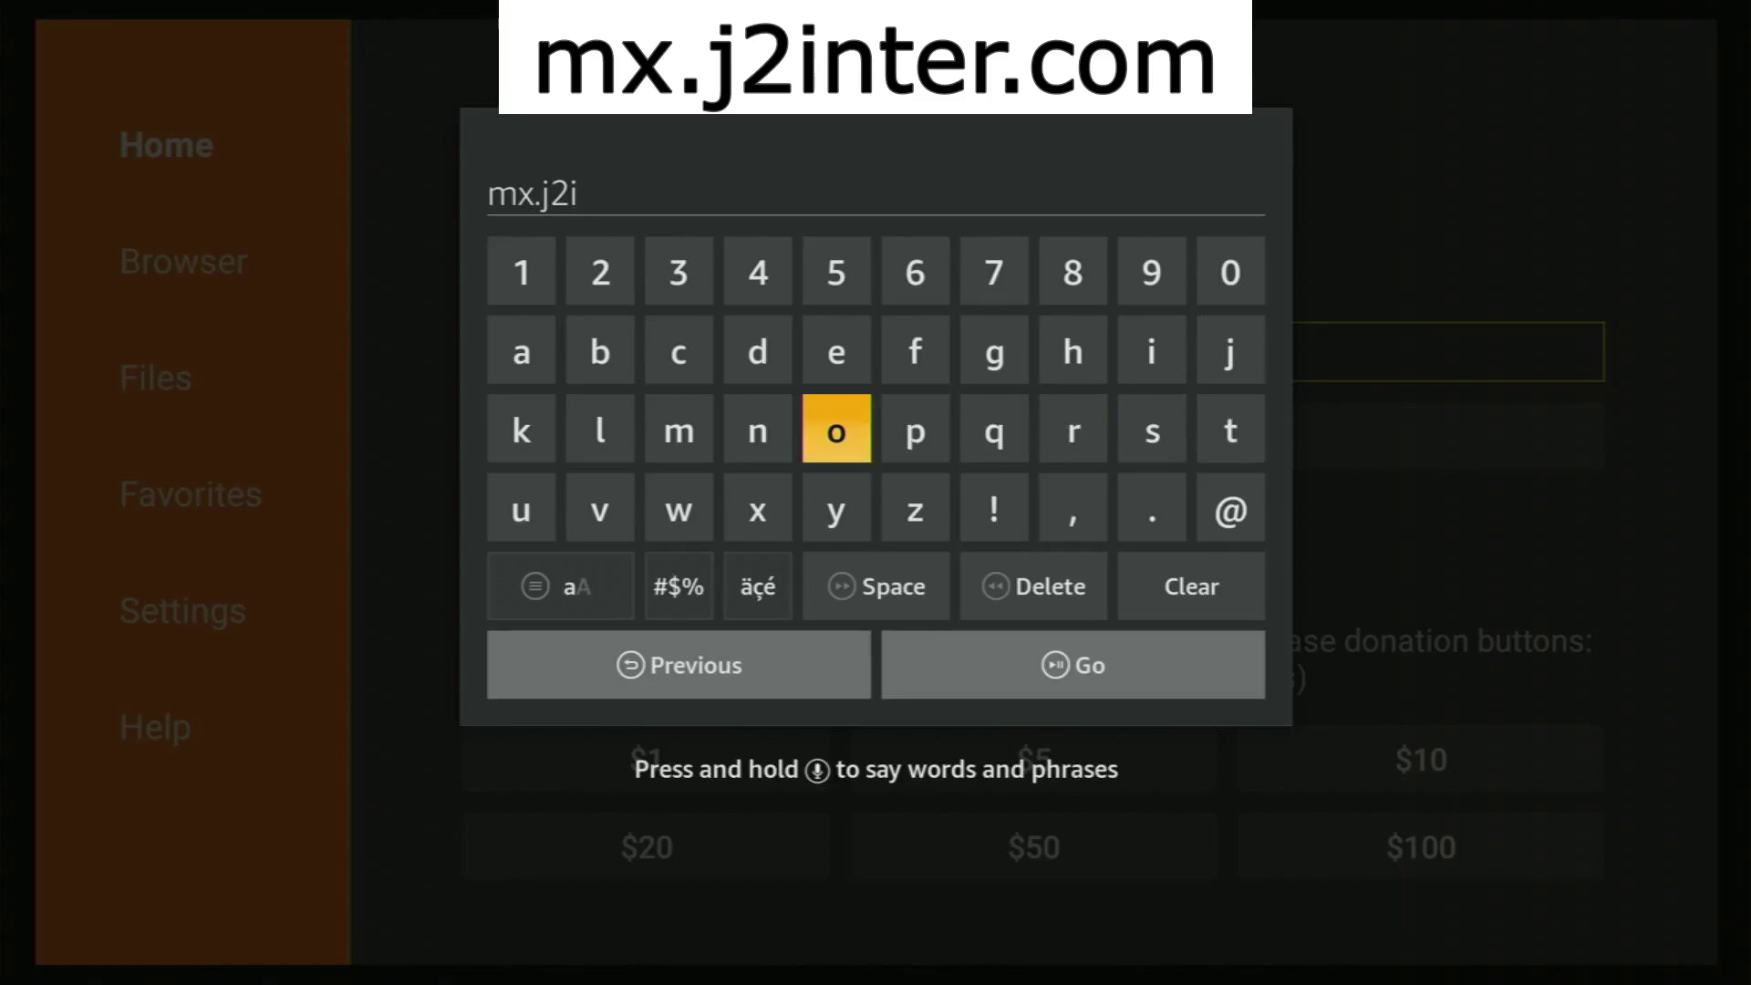
{"action": "key", "text": "Return"}
- Append "te" to the web address after "mx.j2in"
{"action": "key", "text": "Right"}
{"action": "key", "text": "Right"}
{"action": "key", "text": "Right"}
{"action": "key", "text": "Right"}
{"action": "key", "text": "Right"}
{"action": "key", "text": "Right"}
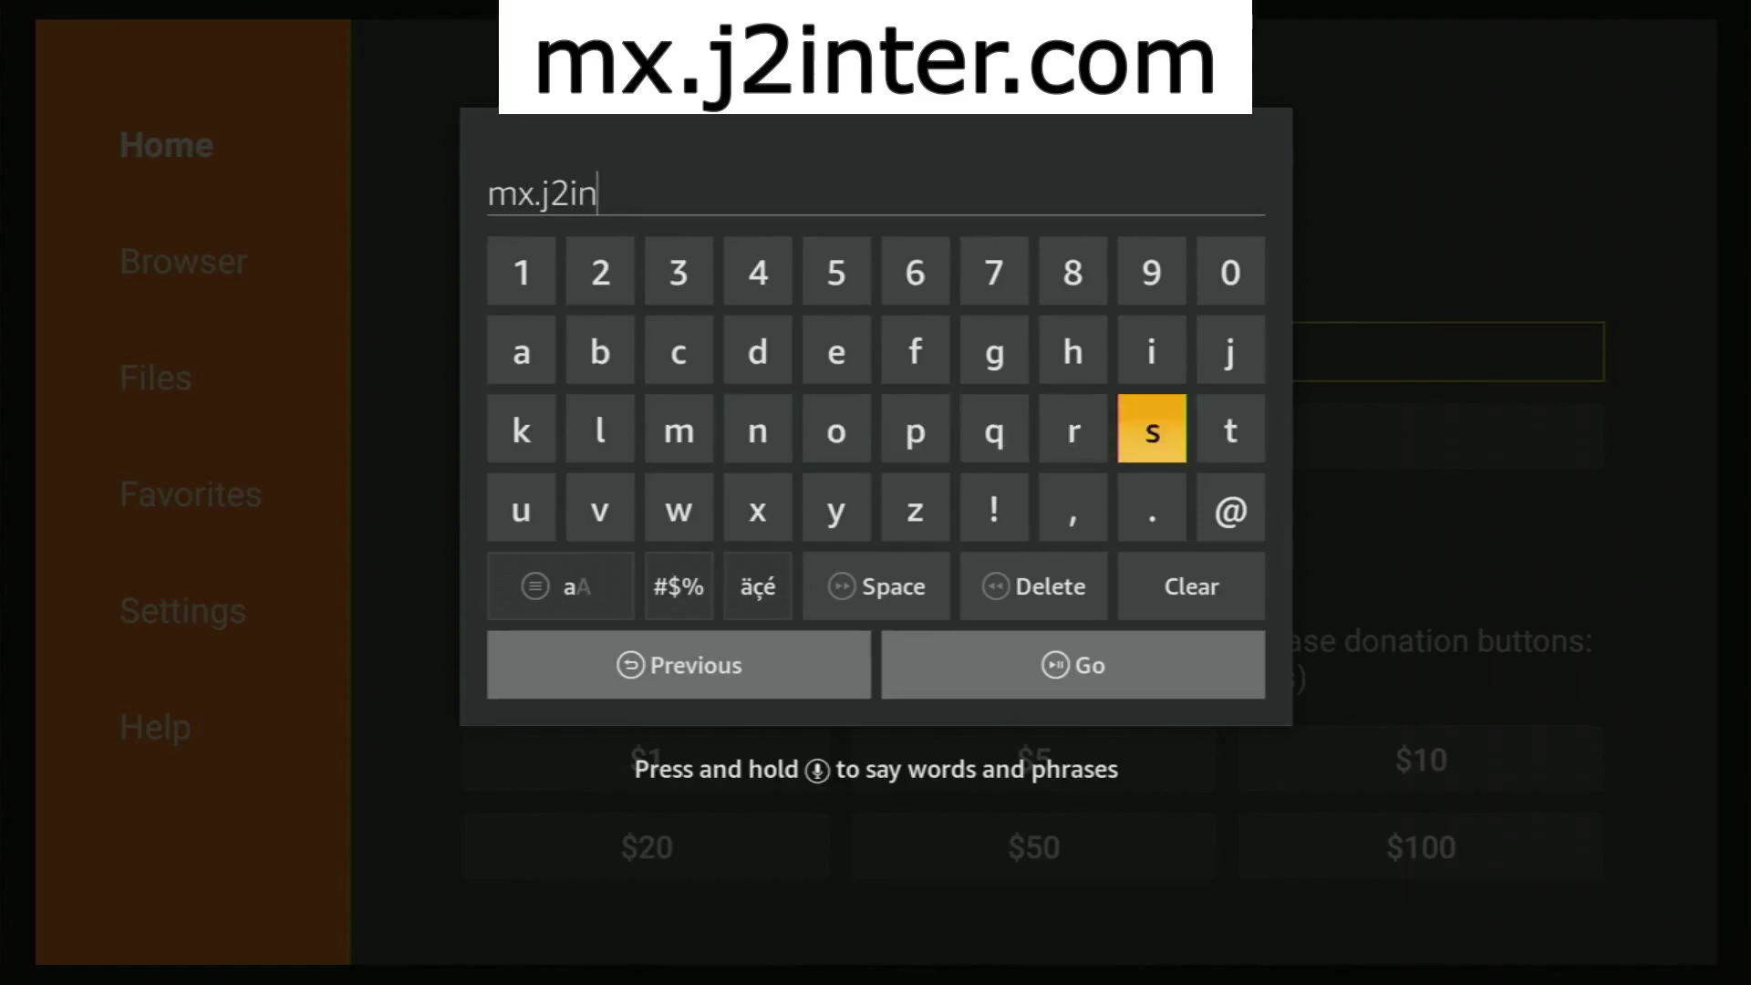
{"action": "key", "text": "Return"}
{"action": "key", "text": "Up"}
{"action": "key", "text": "Left"}
{"action": "key", "text": "Left"}
{"action": "key", "text": "Left"}
{"action": "key", "text": "Left"}
{"action": "key", "text": "Left"}
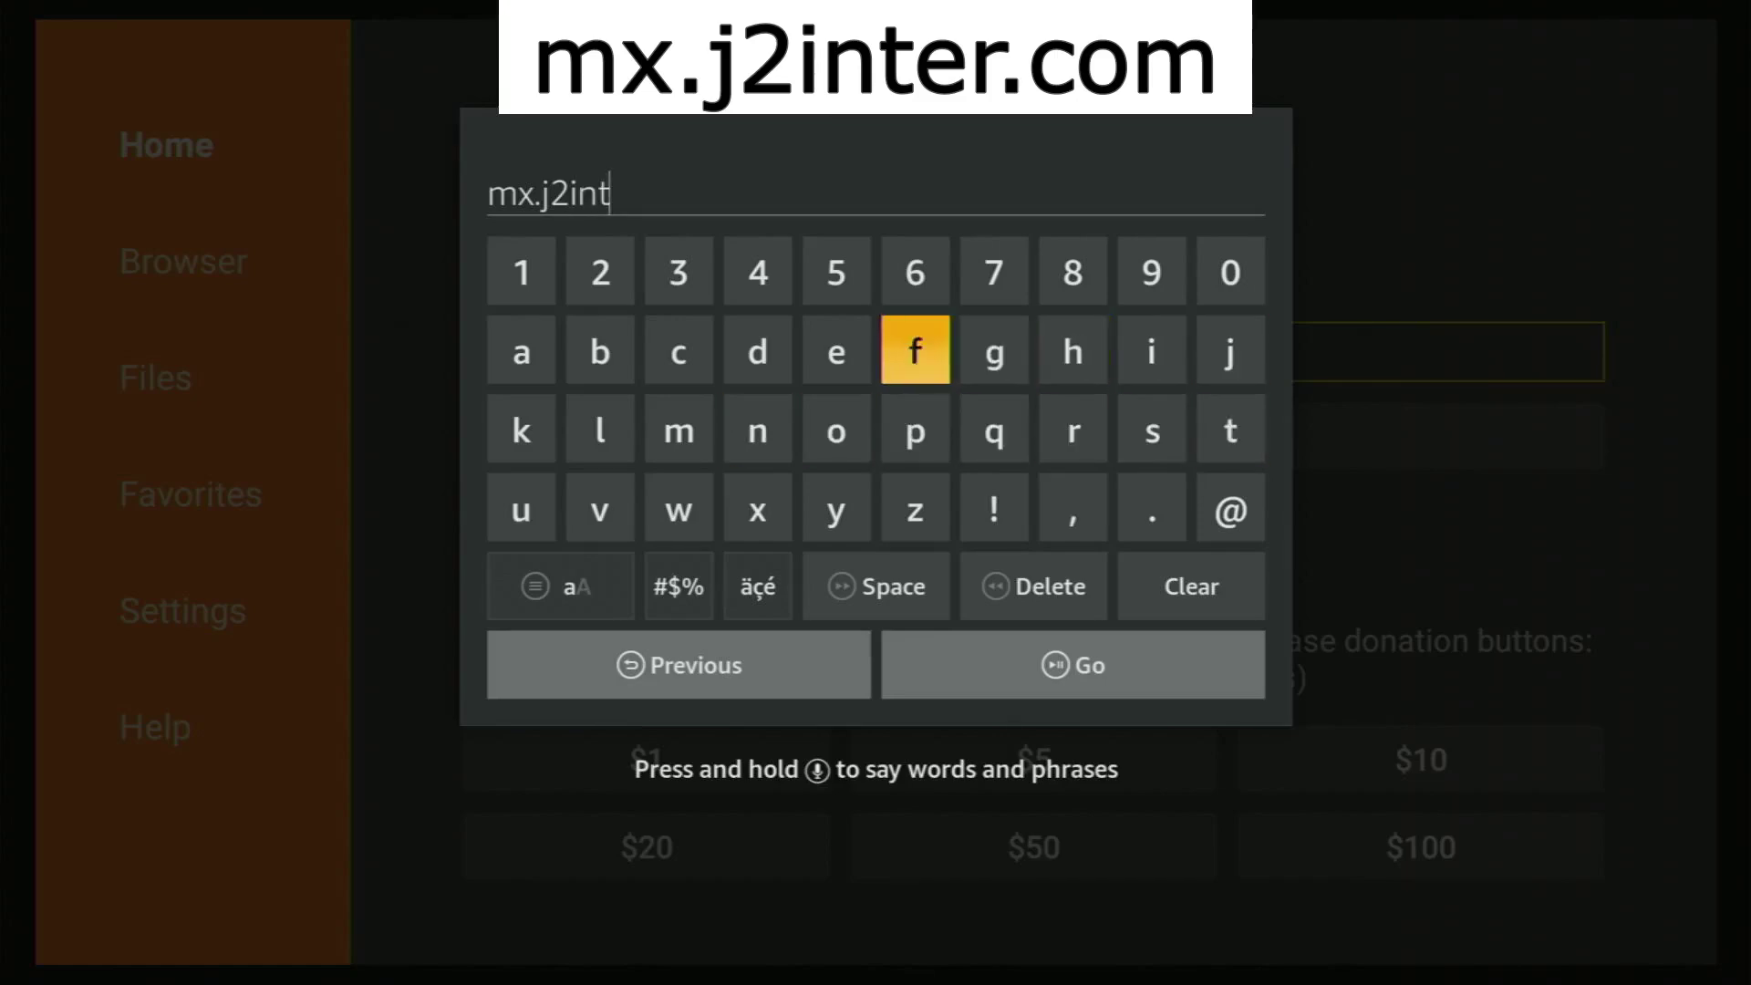
{"action": "key", "text": "Return"}
- Append "r." to the web address after "mx.j2inte"
{"action": "key", "text": "Right"}
{"action": "key", "text": "Right"}
{"action": "key", "text": "Right"}
{"action": "key", "text": "Right"}
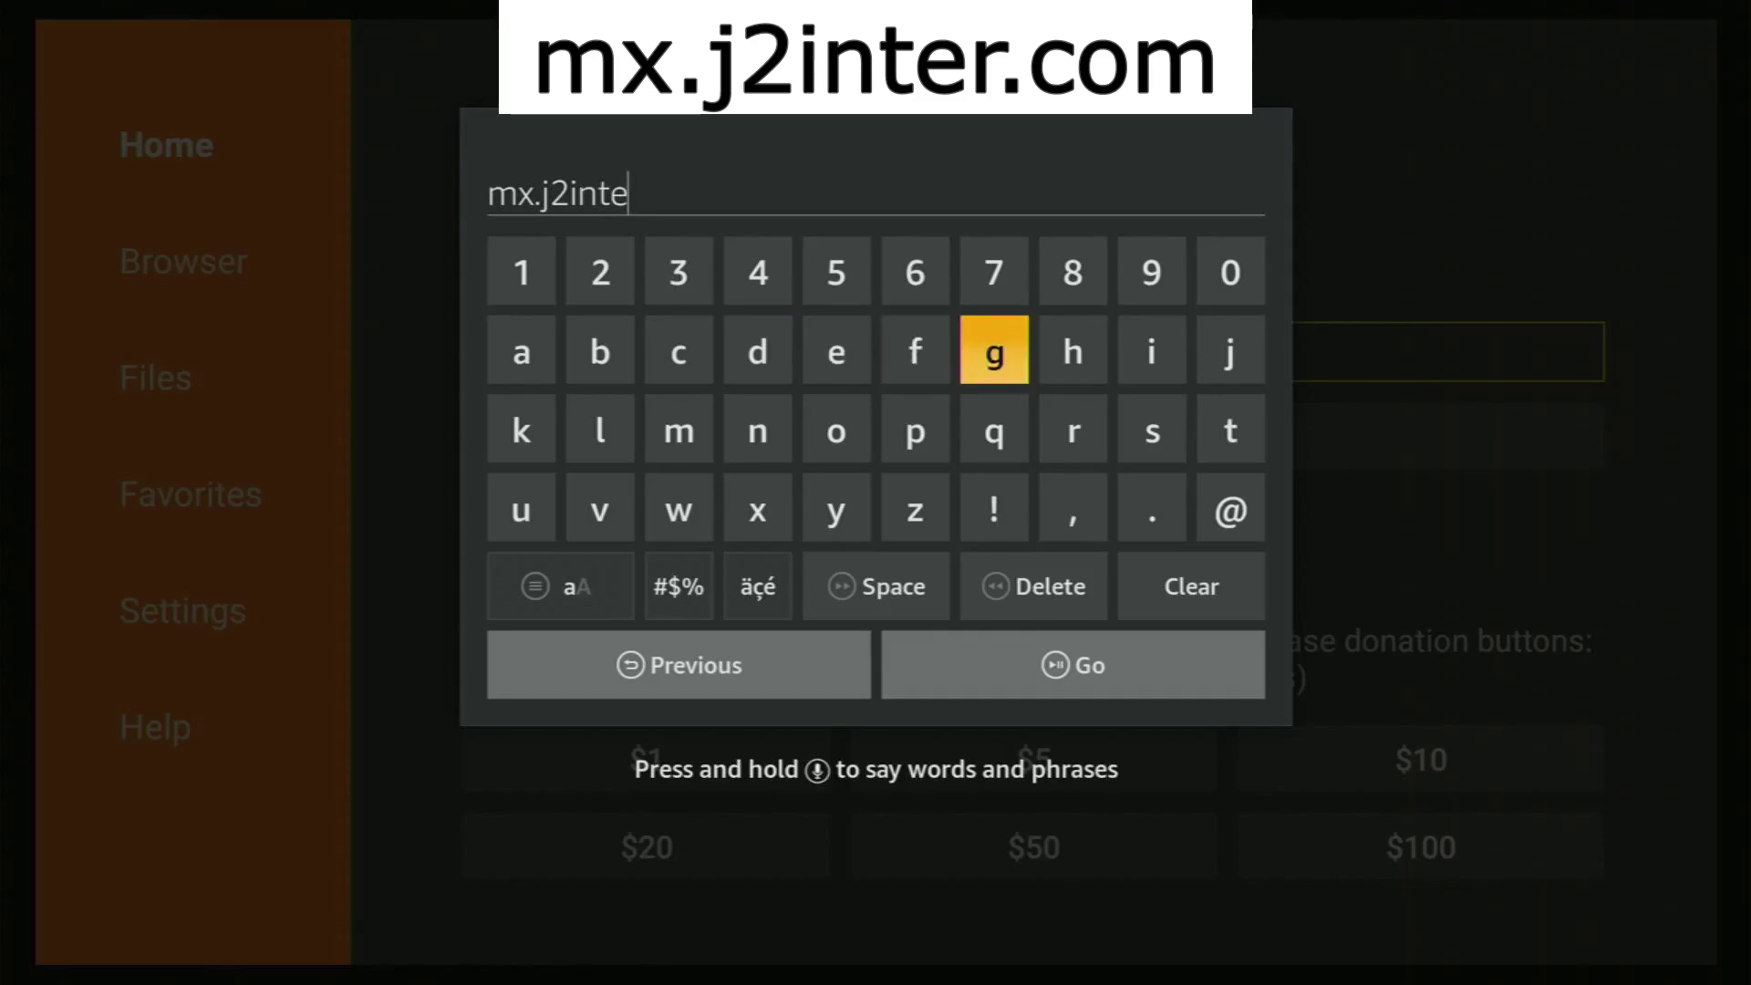
{"action": "key", "text": "Left"}
{"action": "key", "text": "Down"}
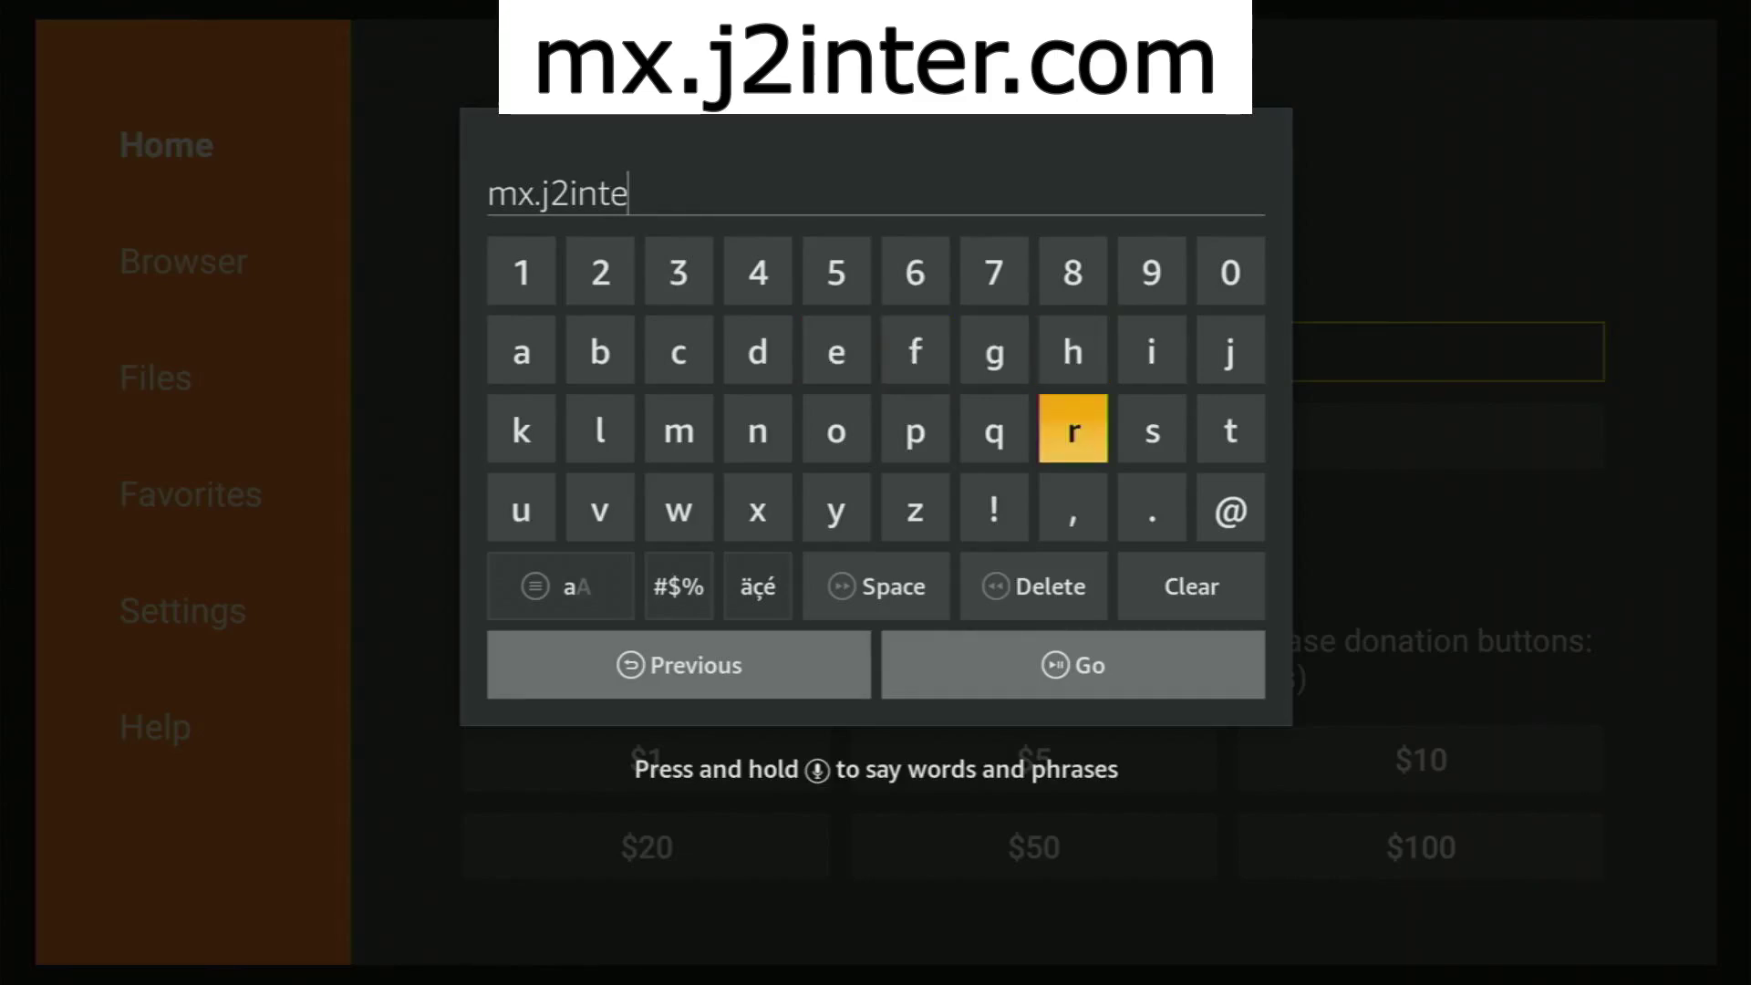
{"action": "key", "text": "Return"}
{"action": "key", "text": "Down"}
{"action": "key", "text": "Right"}
{"action": "key", "text": "Return"}
- Complete the web address with "com" so that it reads mx.j2inter.com
{"action": "key", "text": "Up"}
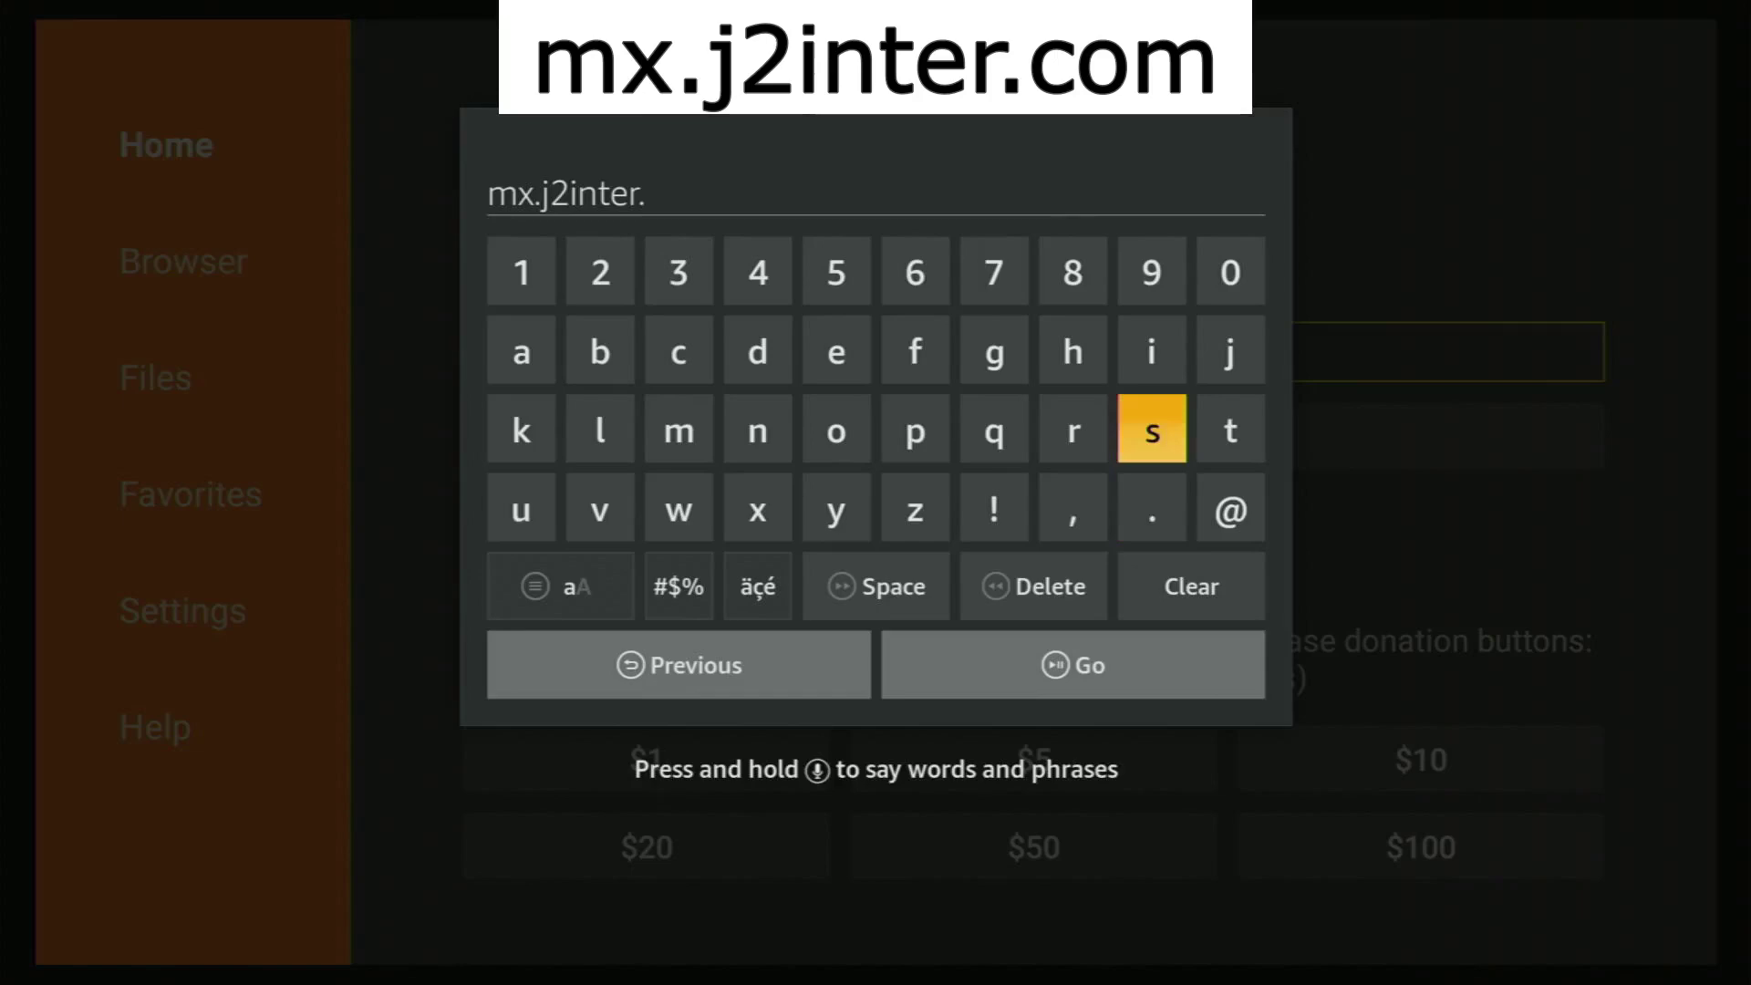
{"action": "key", "text": "Left"}
{"action": "key", "text": "Left"}
{"action": "key", "text": "Left"}
{"action": "key", "text": "Left"}
{"action": "key", "text": "Left"}
{"action": "key", "text": "Left"}
{"action": "key", "text": "Up"}
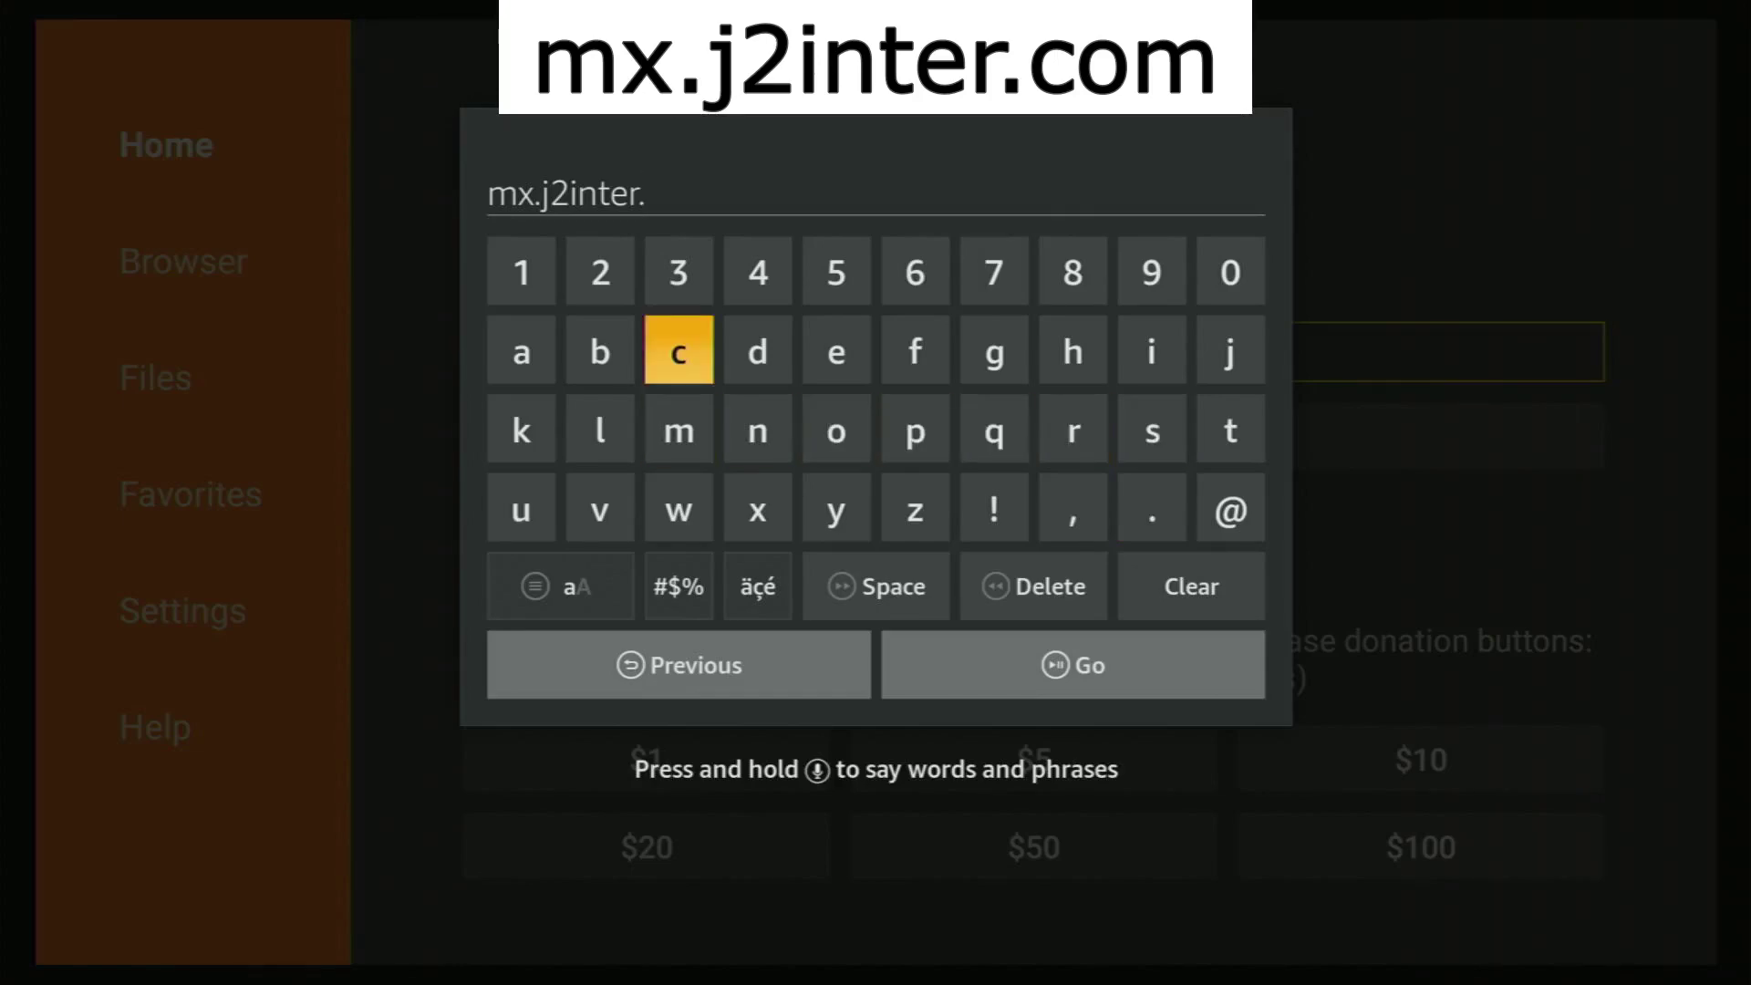
{"action": "key", "text": "Return"}
{"action": "key", "text": "Right"}
{"action": "key", "text": "Right"}
{"action": "key", "text": "Down"}
{"action": "key", "text": "Return"}
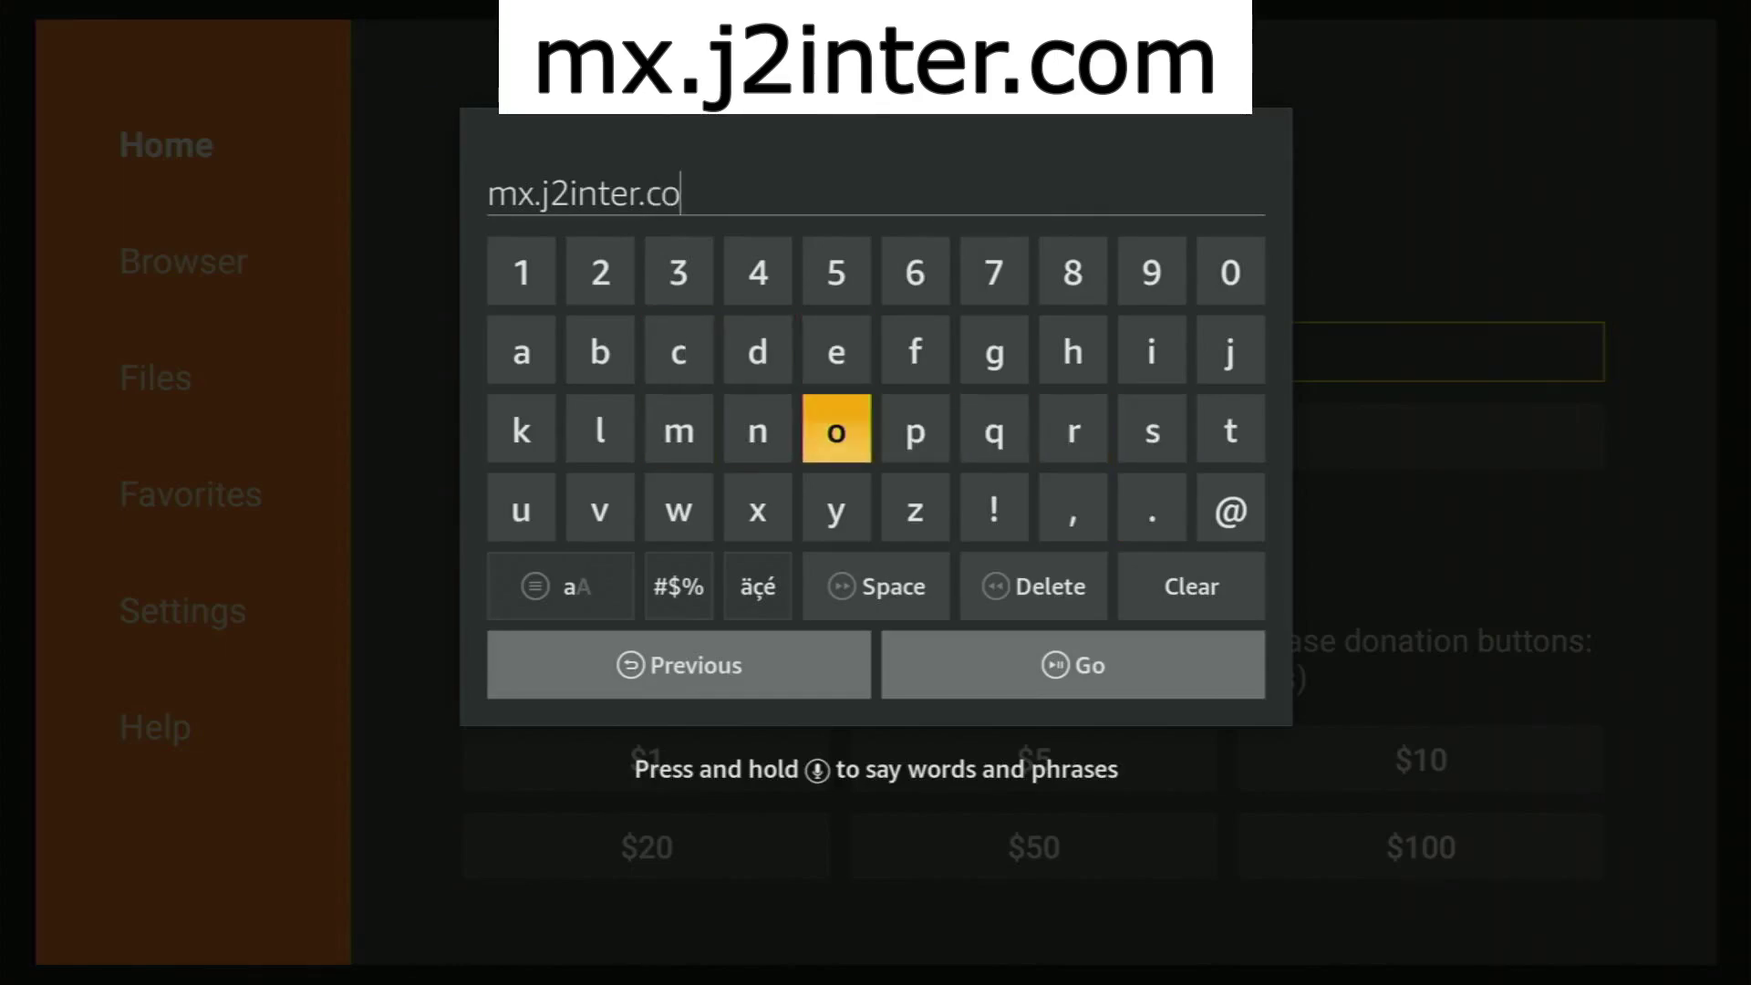
{"action": "key", "text": "Left"}
{"action": "key", "text": "Left"}
{"action": "key", "text": "Return"}
- Submit the entered address to load the mx.j2inter.com page in Downloader's browser
{"action": "key", "text": "Down"}
{"action": "key", "text": "Down"}
{"action": "key", "text": "Down"}
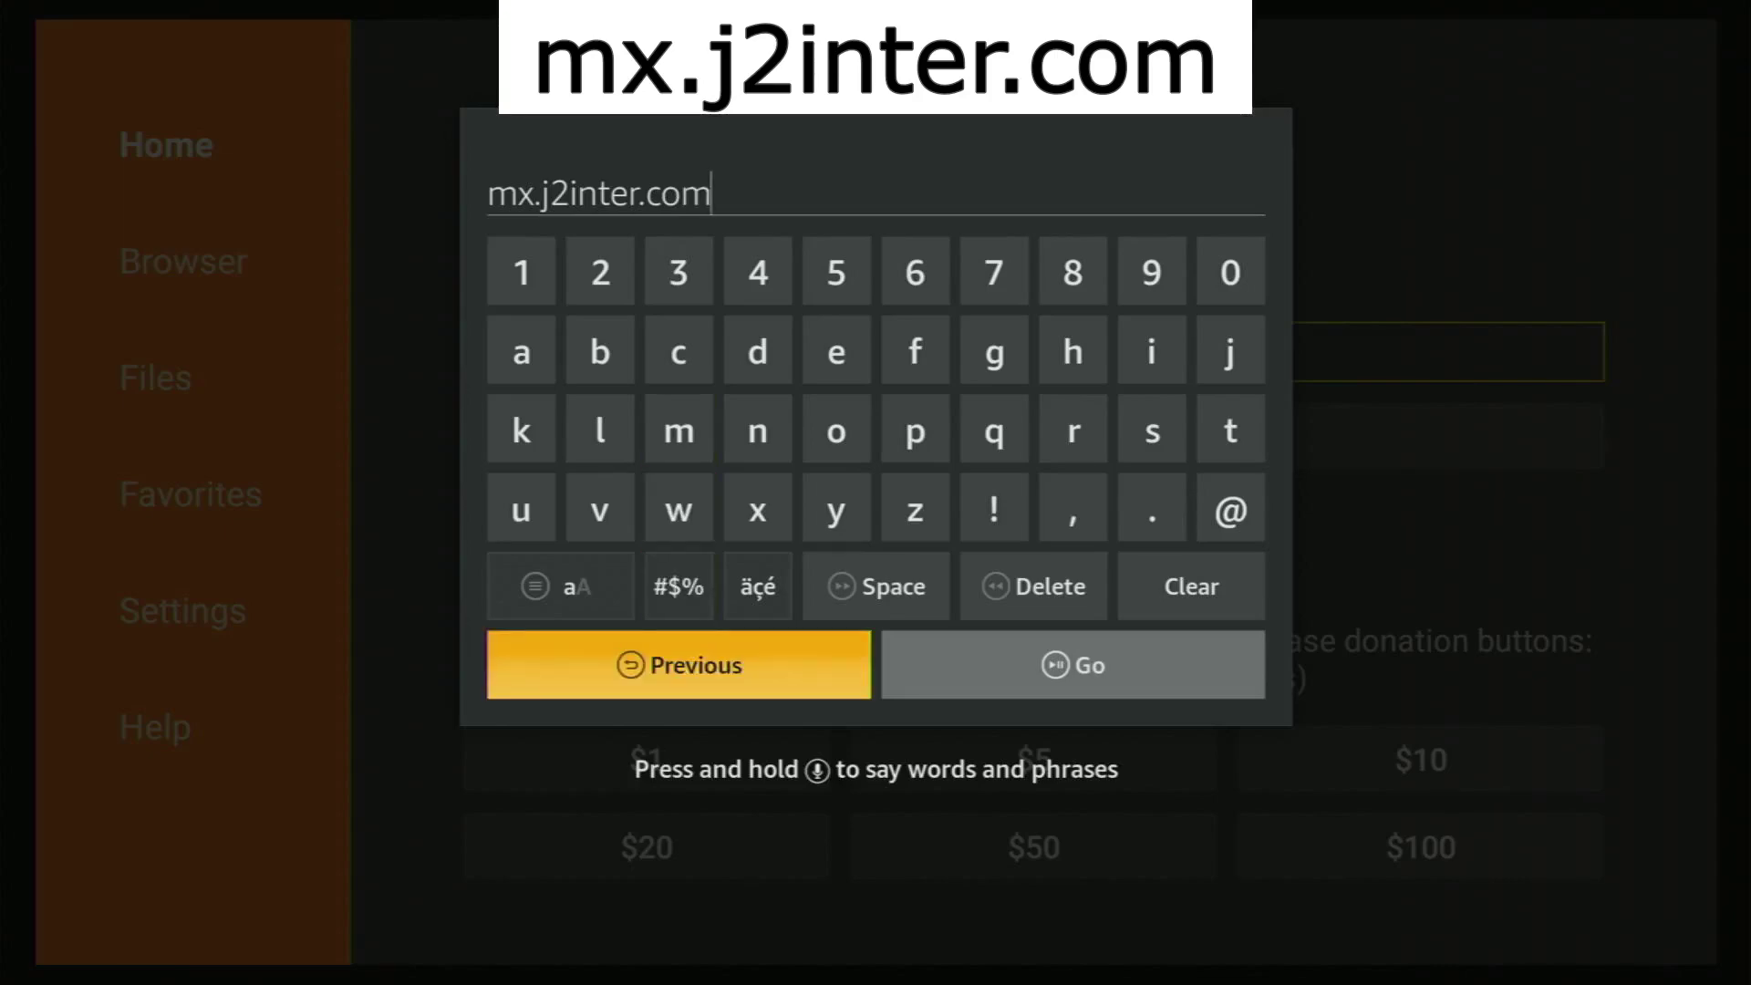
{"action": "key", "text": "Right"}
{"action": "key", "text": "Return"}
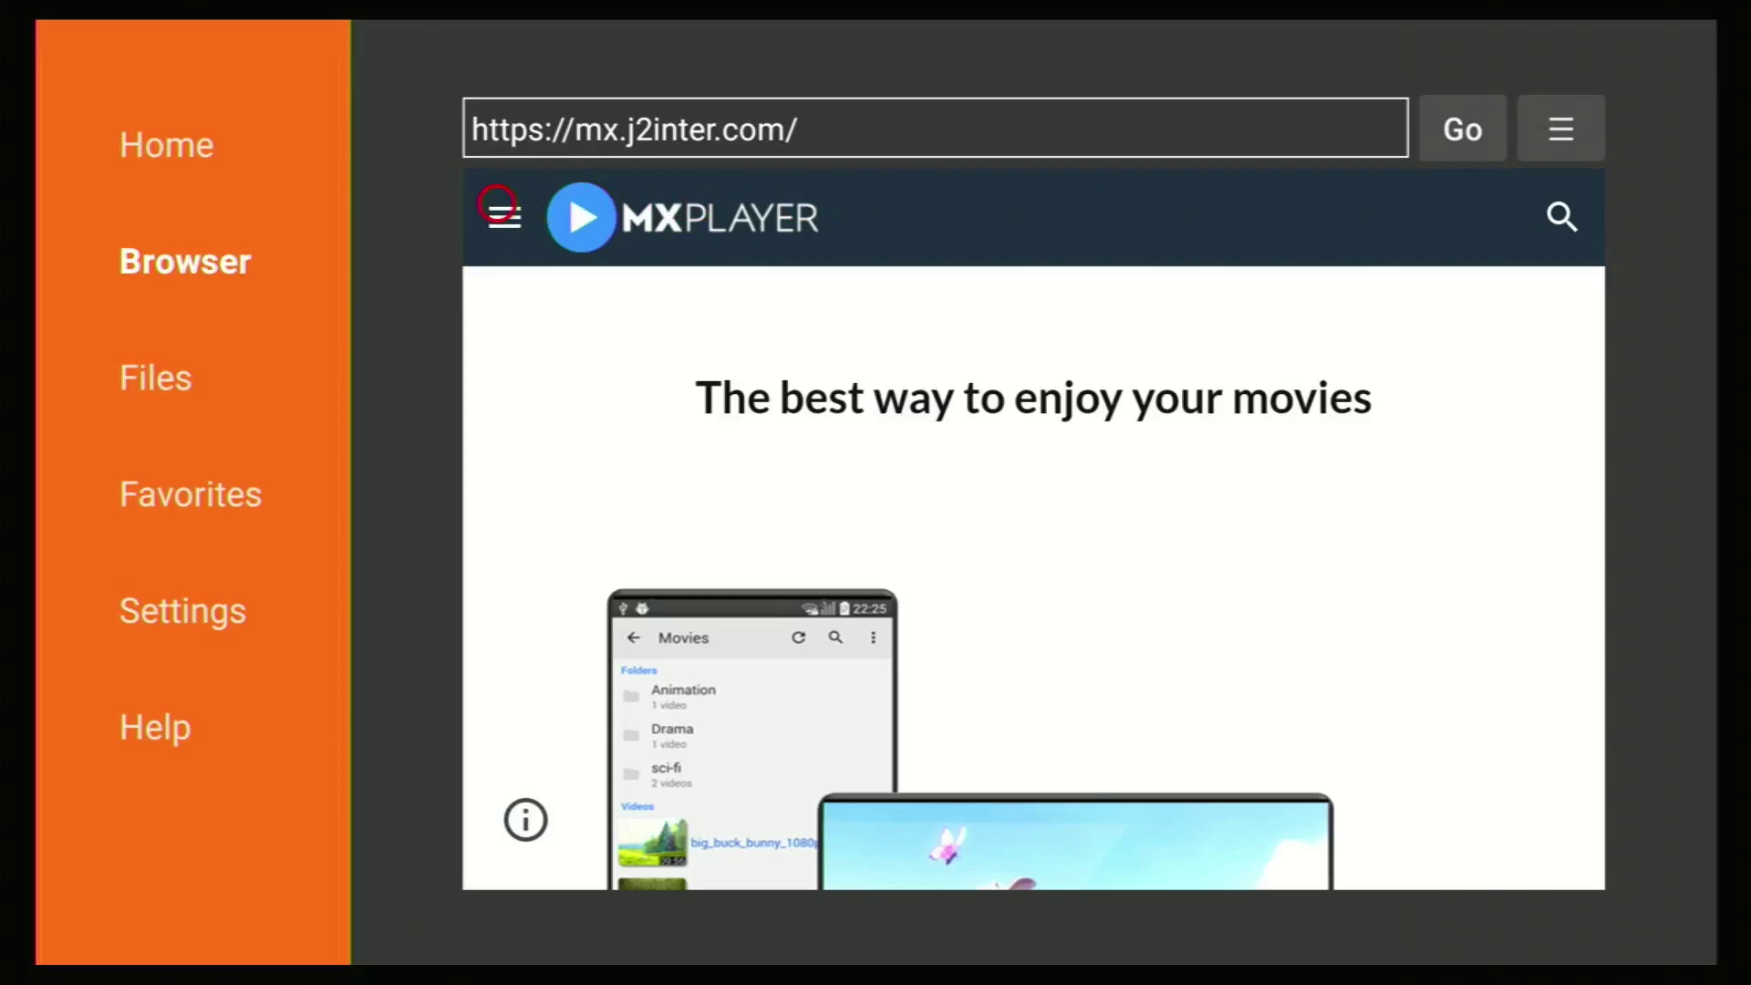
- Expand the MX Player site's navigation and go to its Download page
{"action": "left_click", "coordinate": [497, 202]}
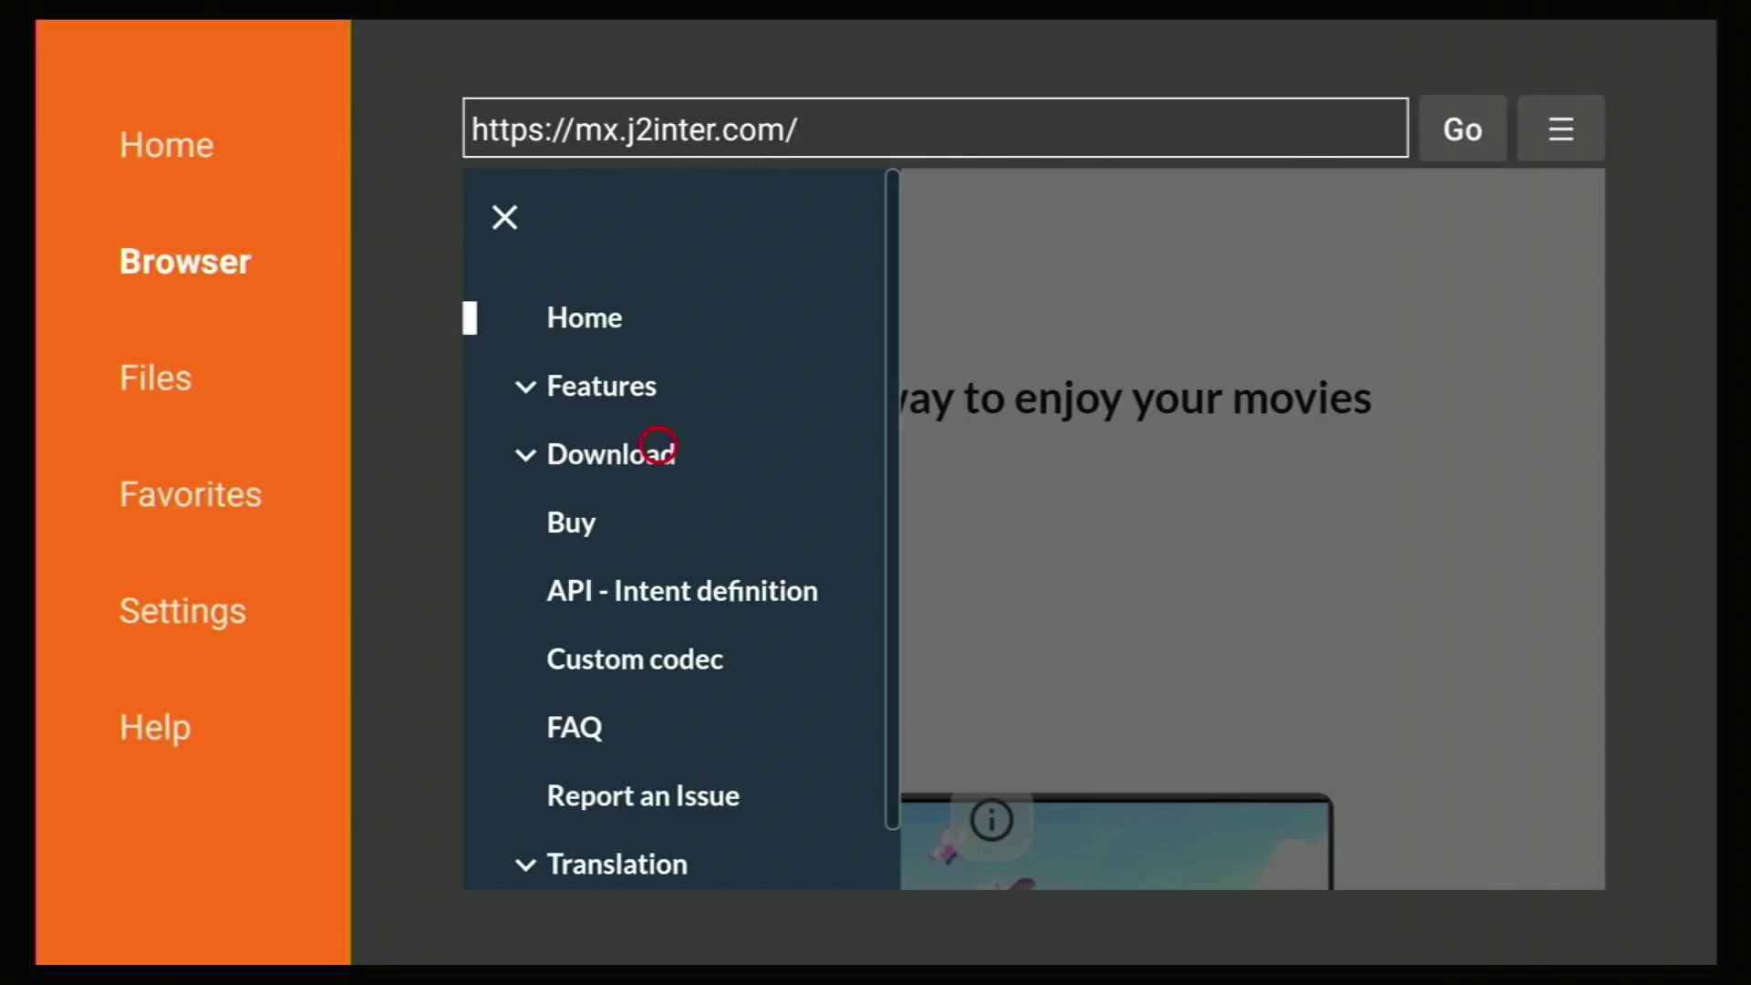
{"action": "key", "text": "Menu"}
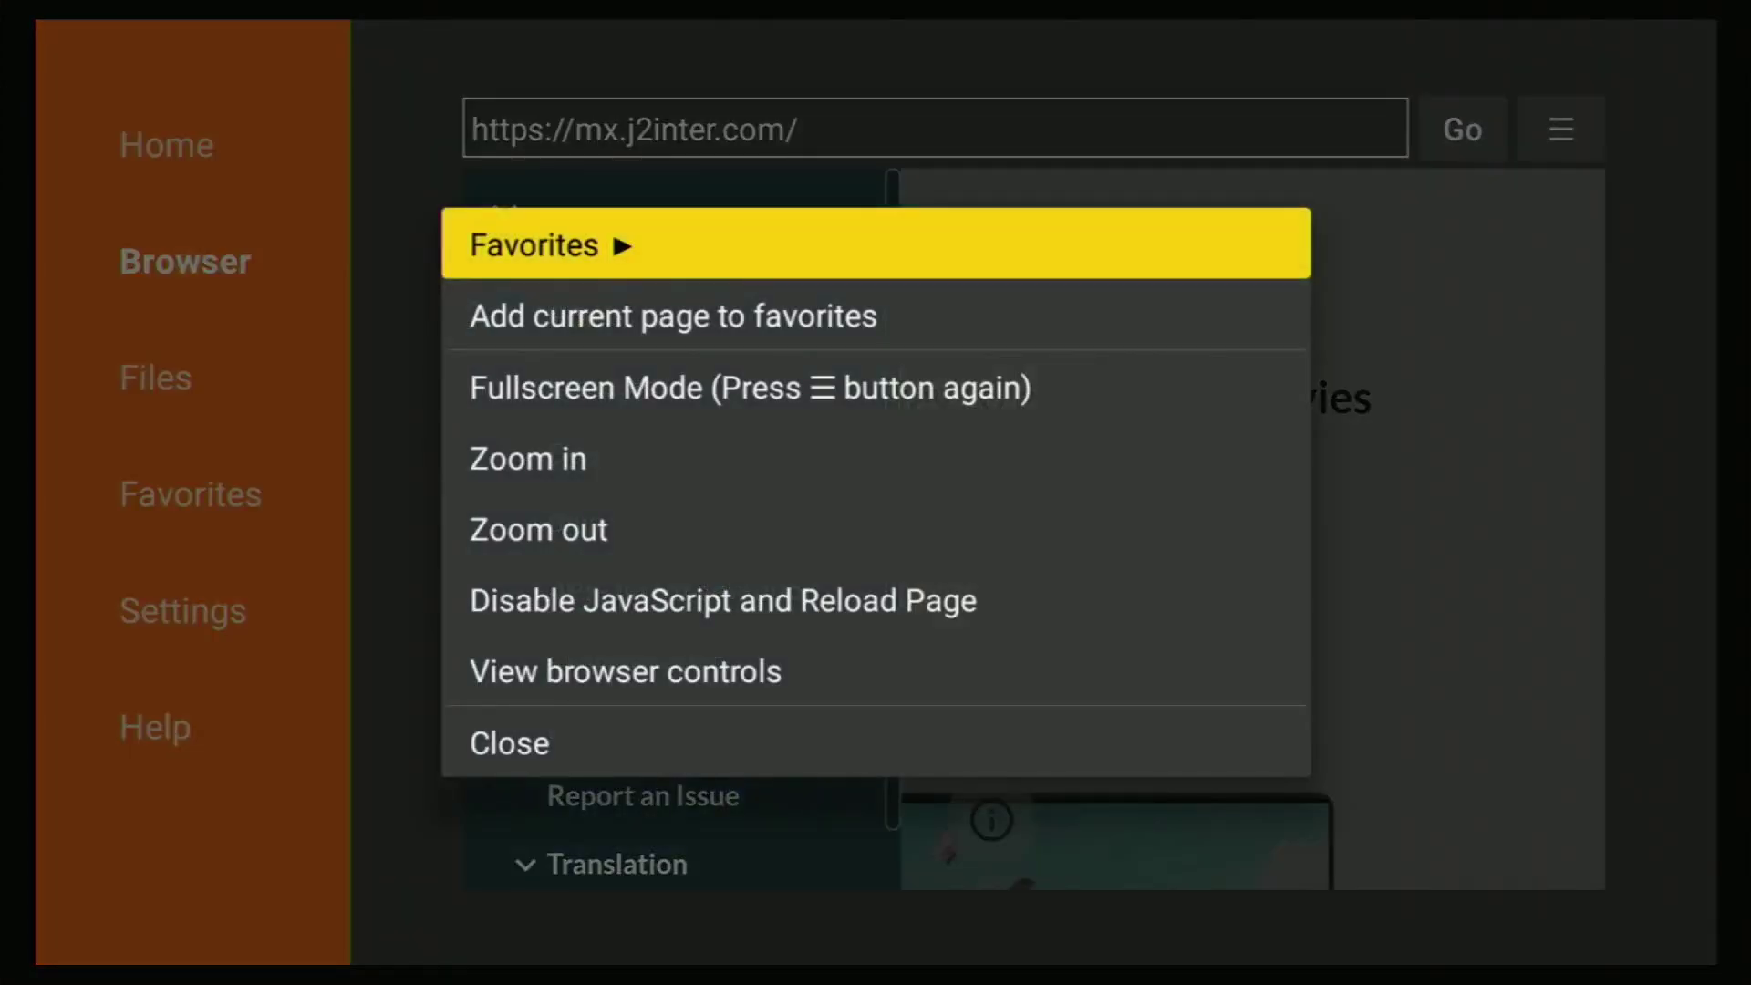
{"action": "key", "text": "Escape"}
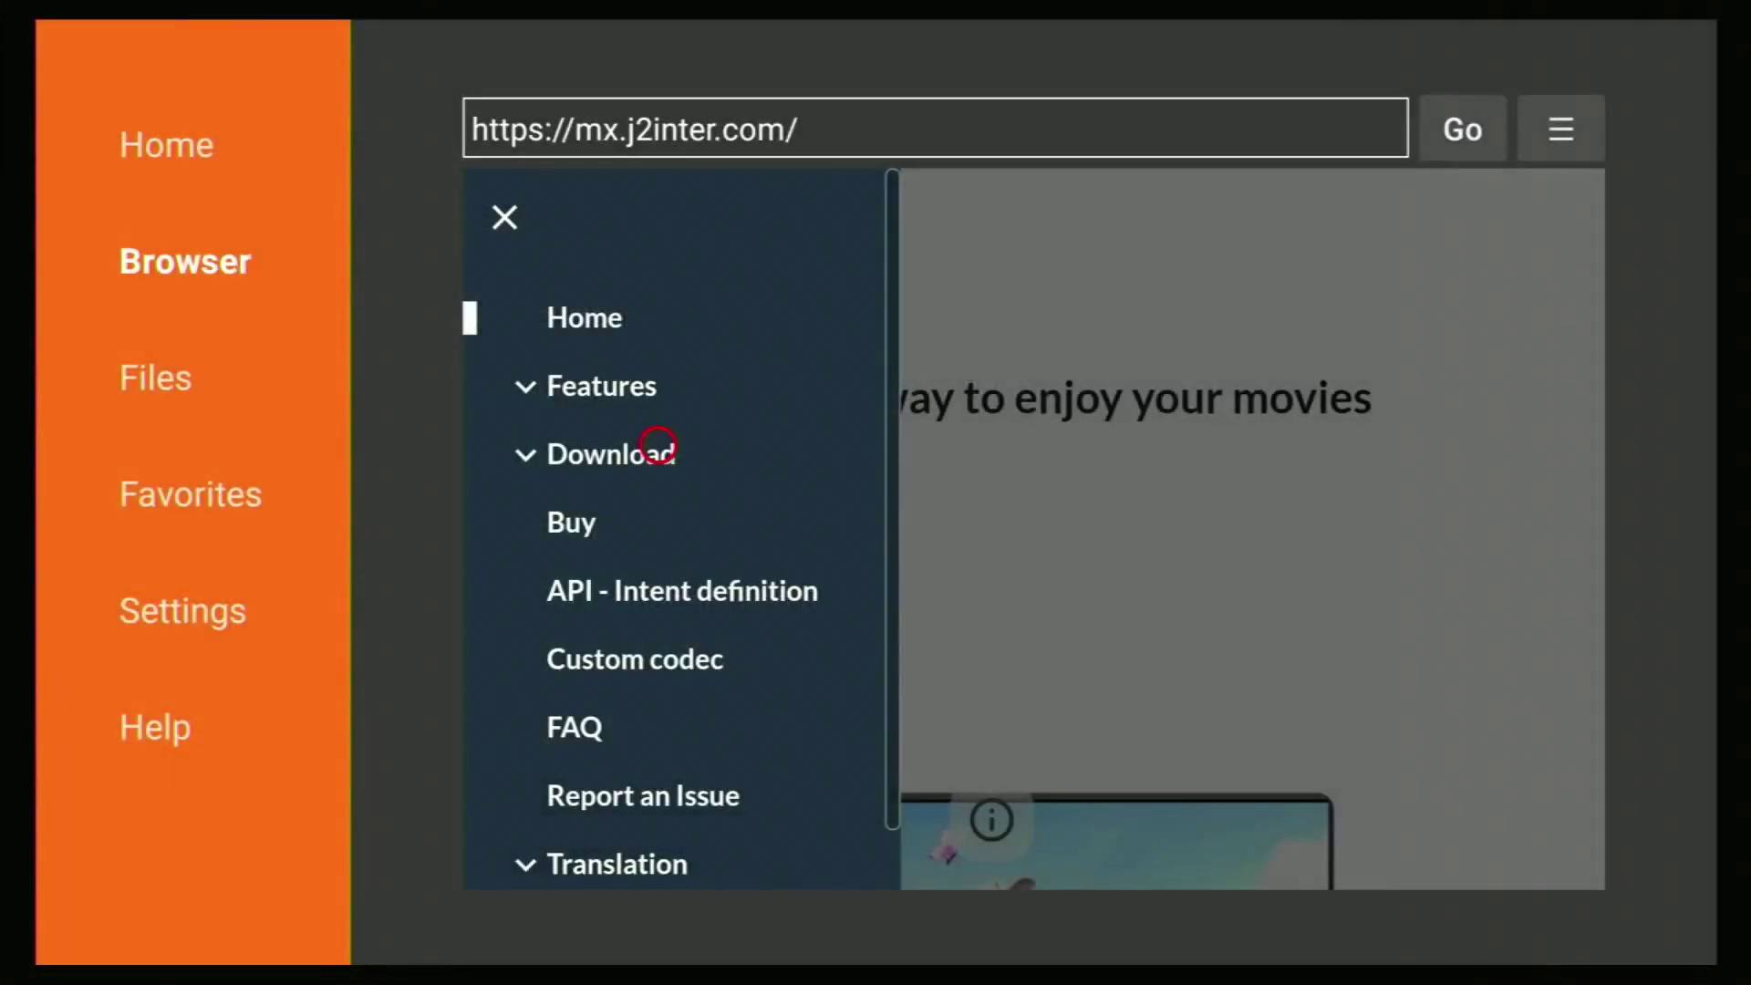
{"action": "left_click", "coordinate": [657, 446]}
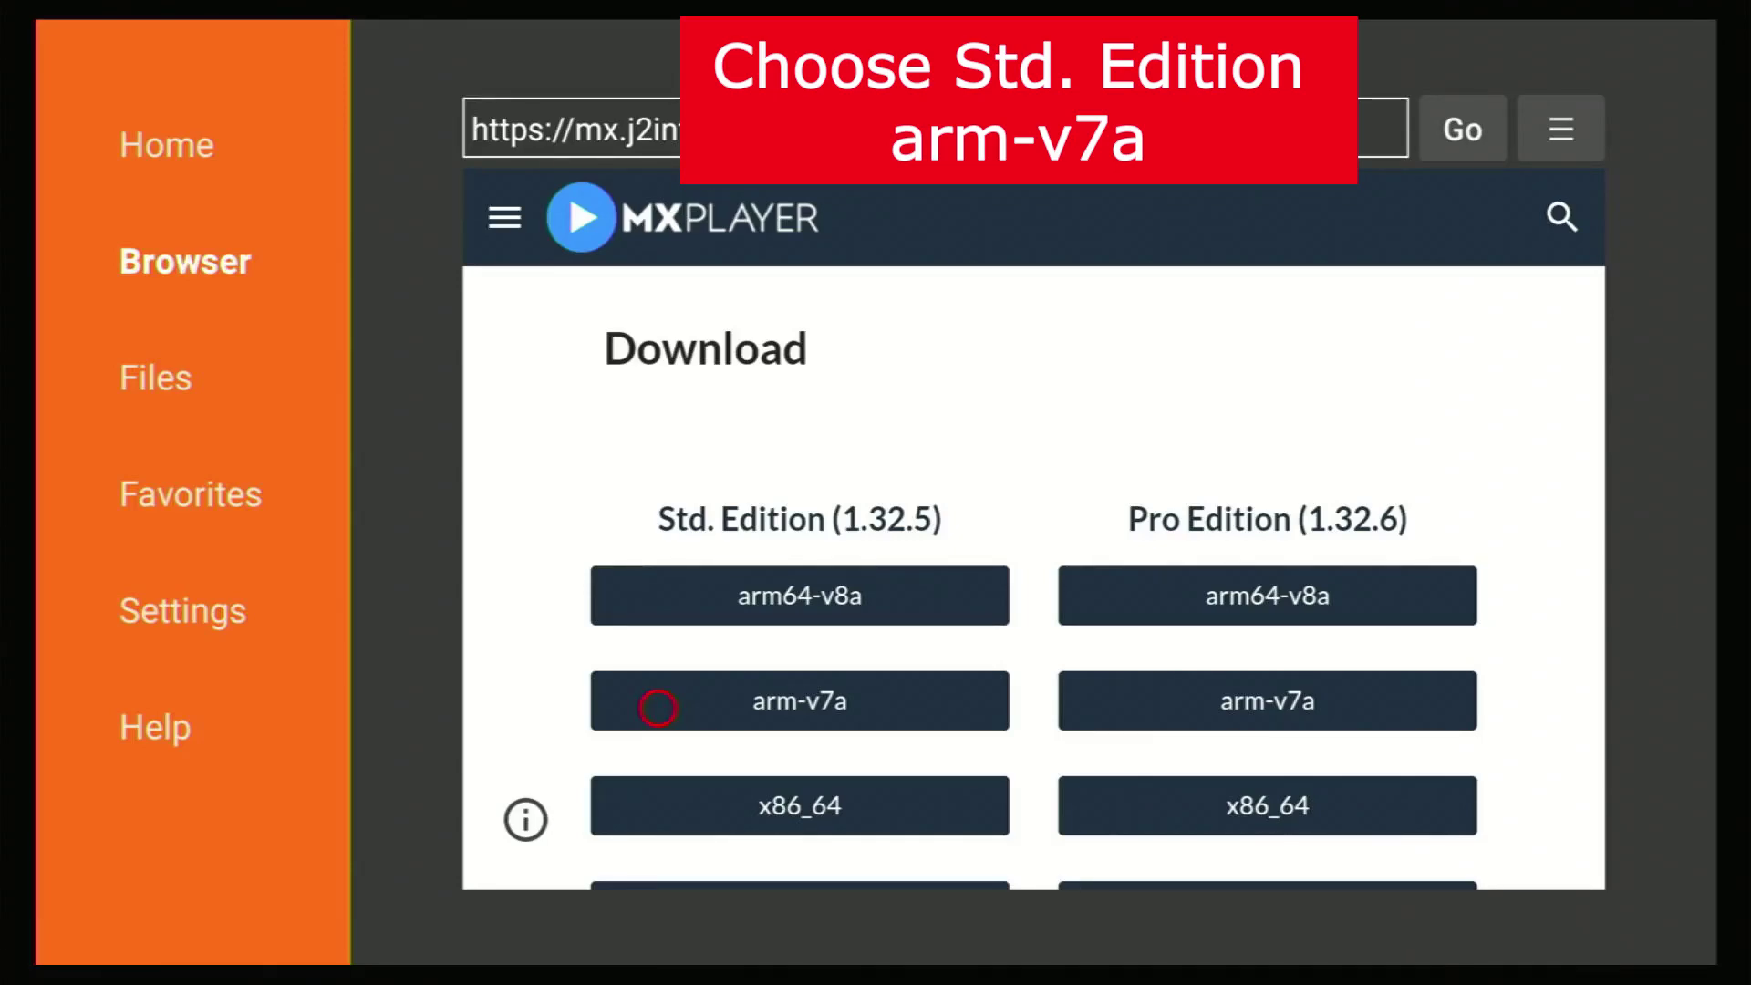
- Download the Std. Edition arm-v7a APK through the redirect link, install MX Player, and close the installer without opening the app
{"action": "left_click", "coordinate": [658, 707]}
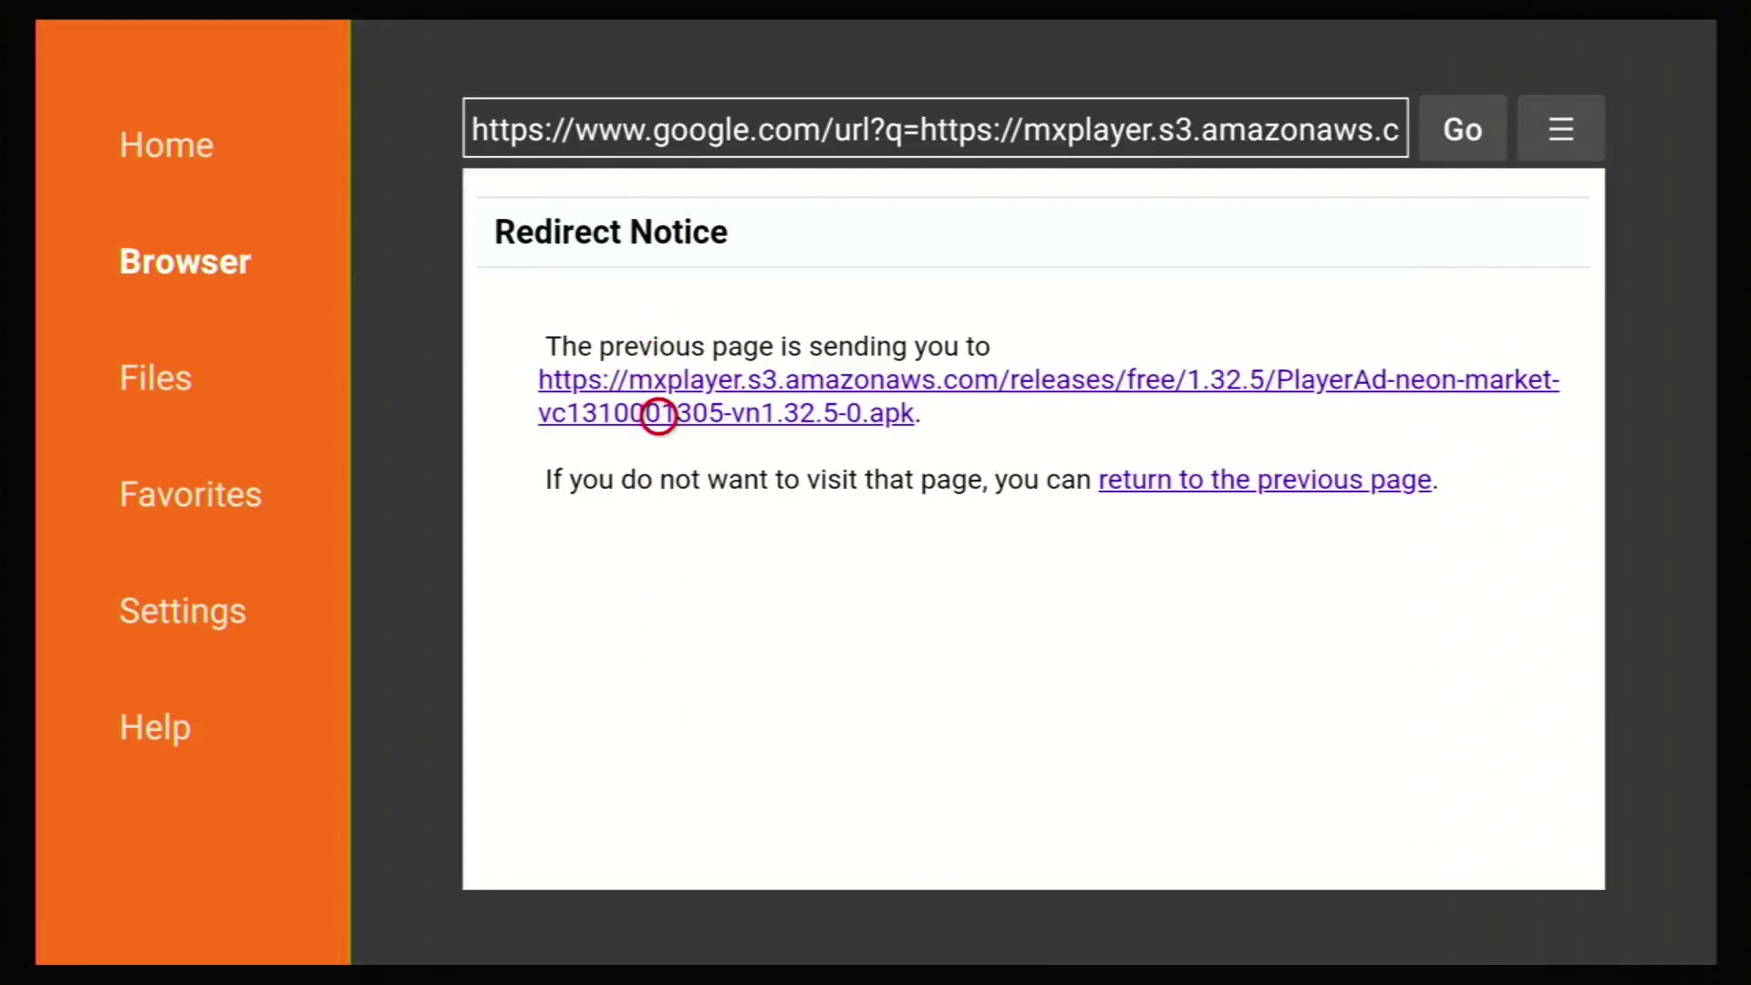
{"action": "left_click", "coordinate": [658, 416]}
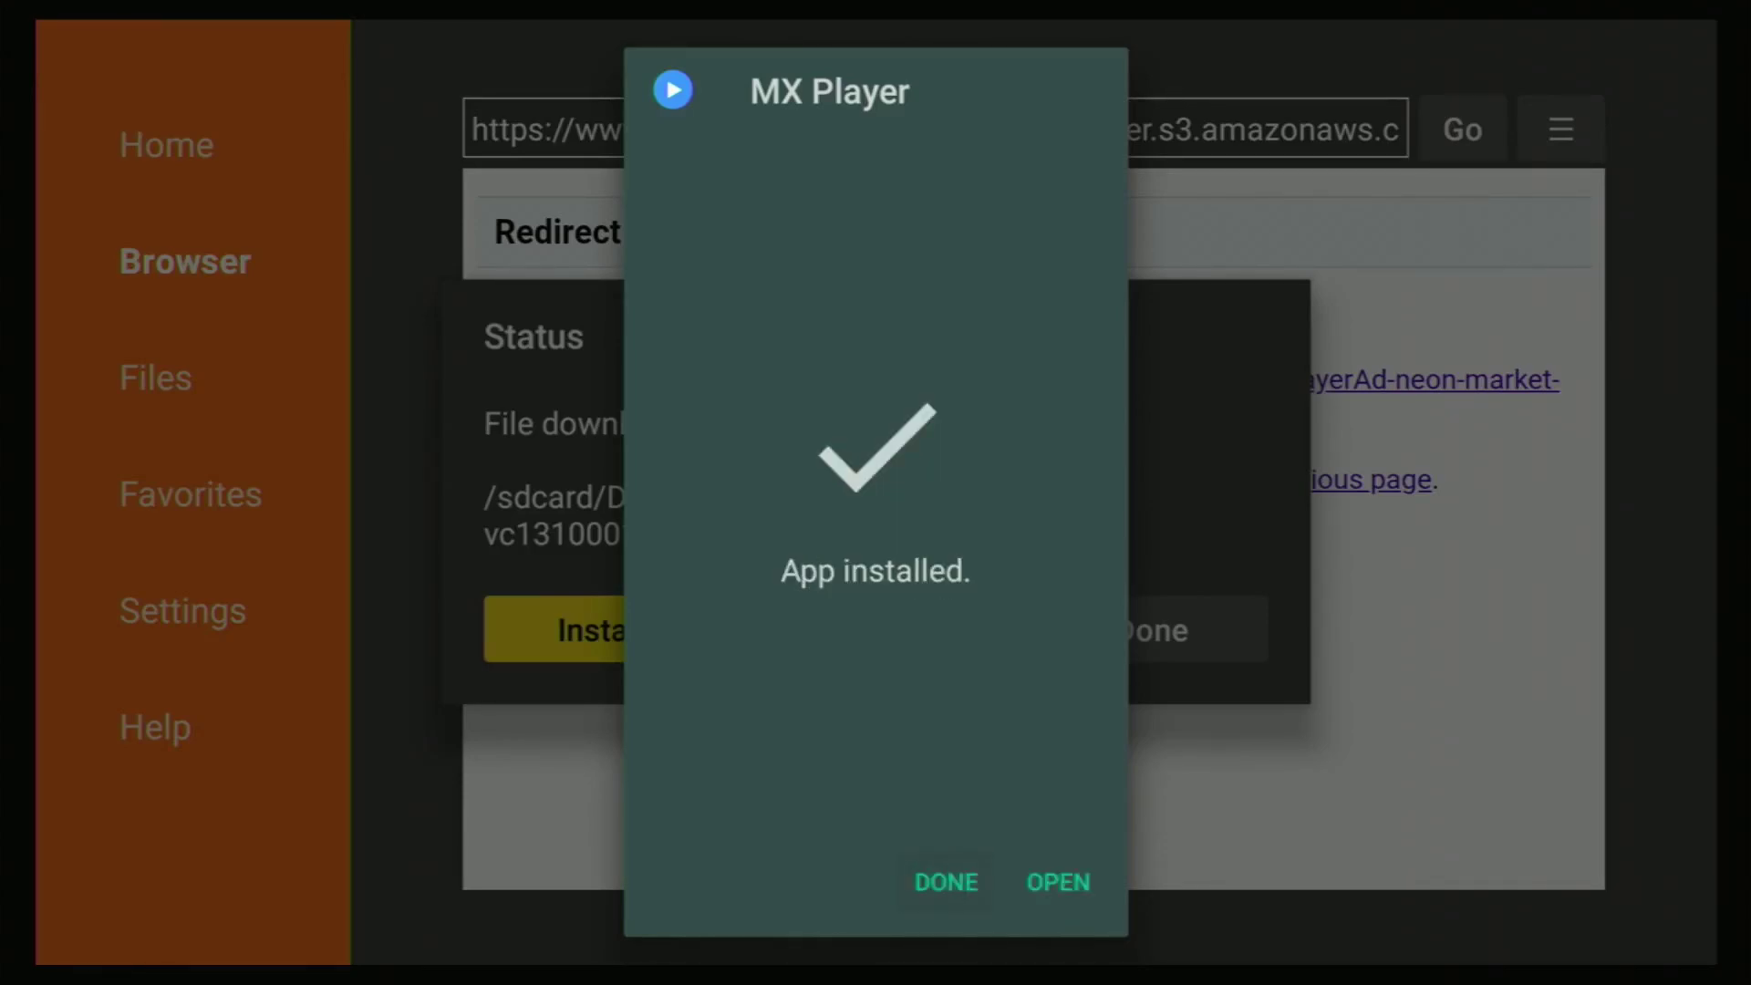
{"action": "key", "text": "Return"}
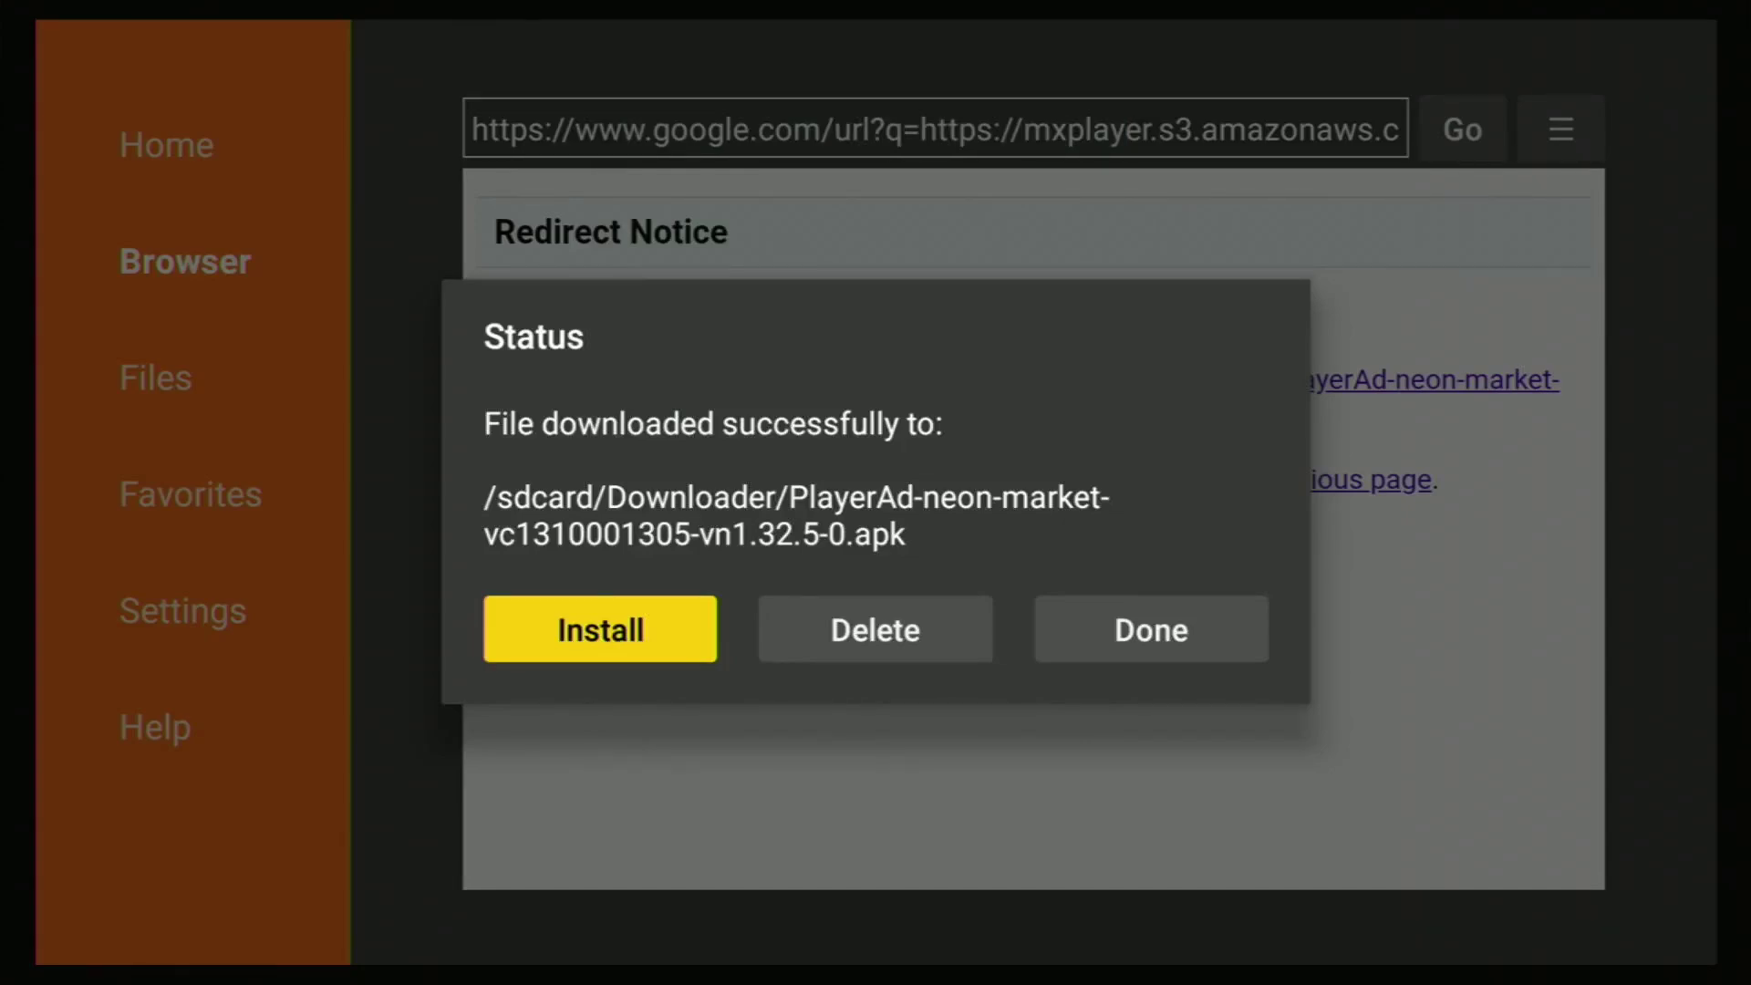
- Delete the downloaded MX Player APK file from the device and confirm the deletion
{"action": "key", "text": "Right"}
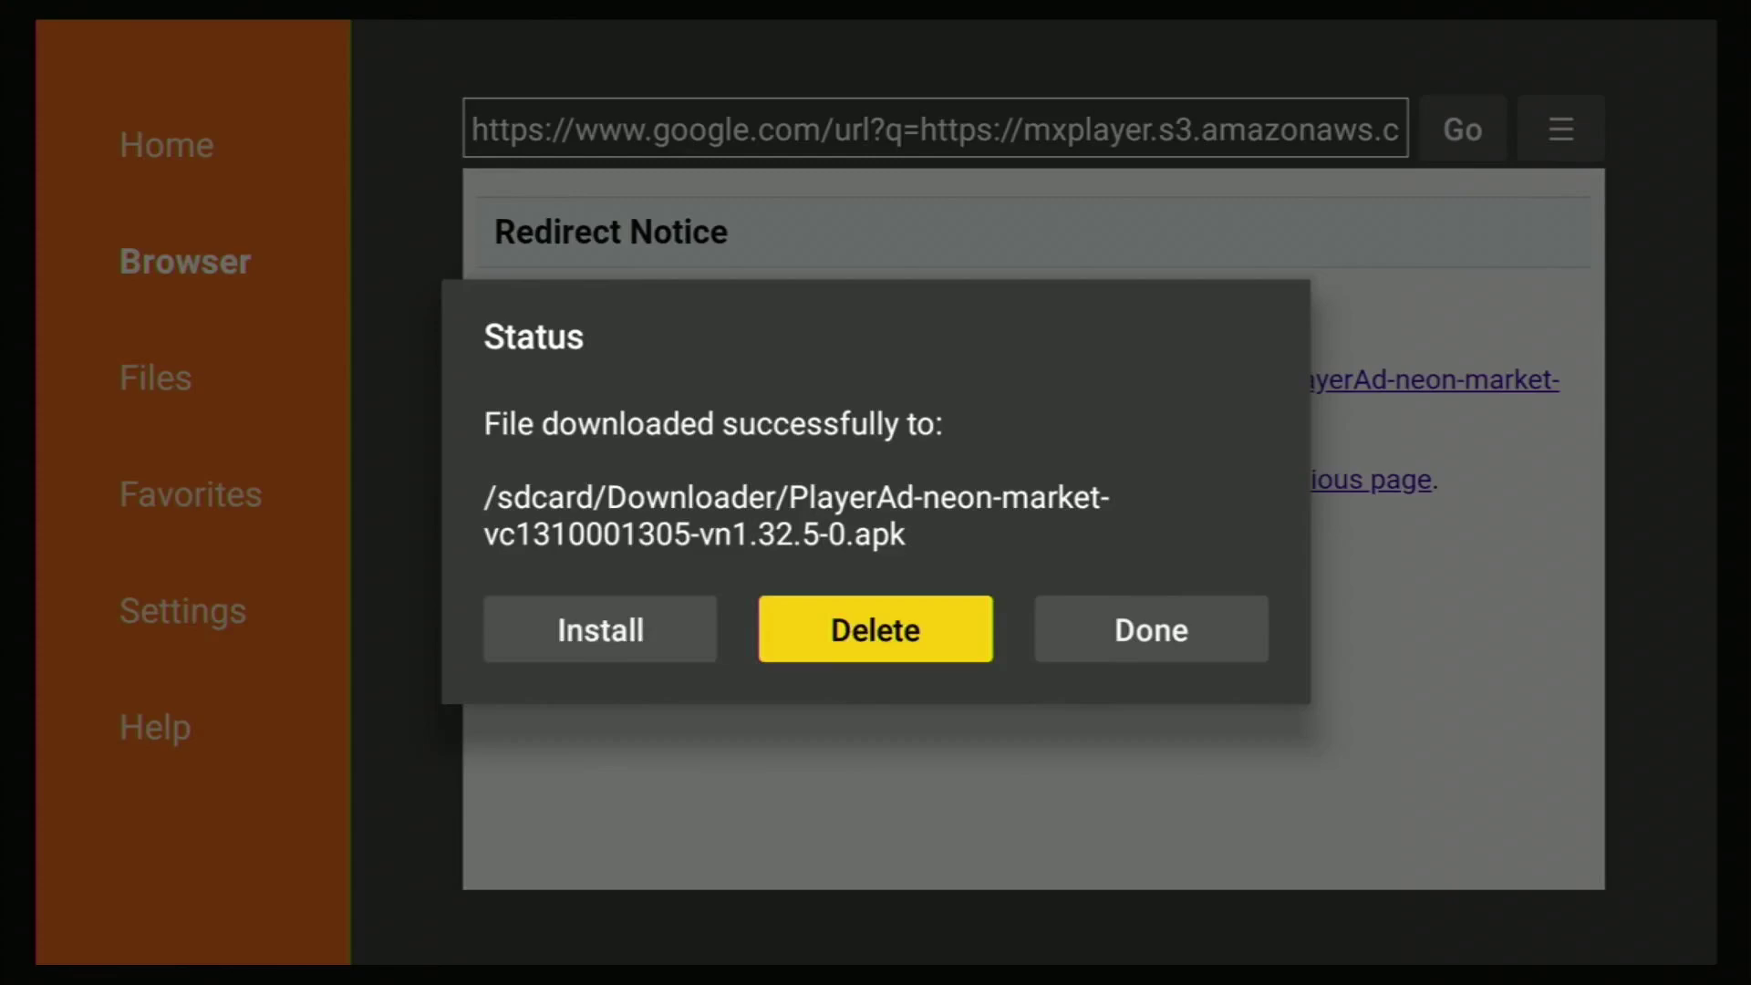
{"action": "key", "text": "Return"}
{"action": "key", "text": "Left"}
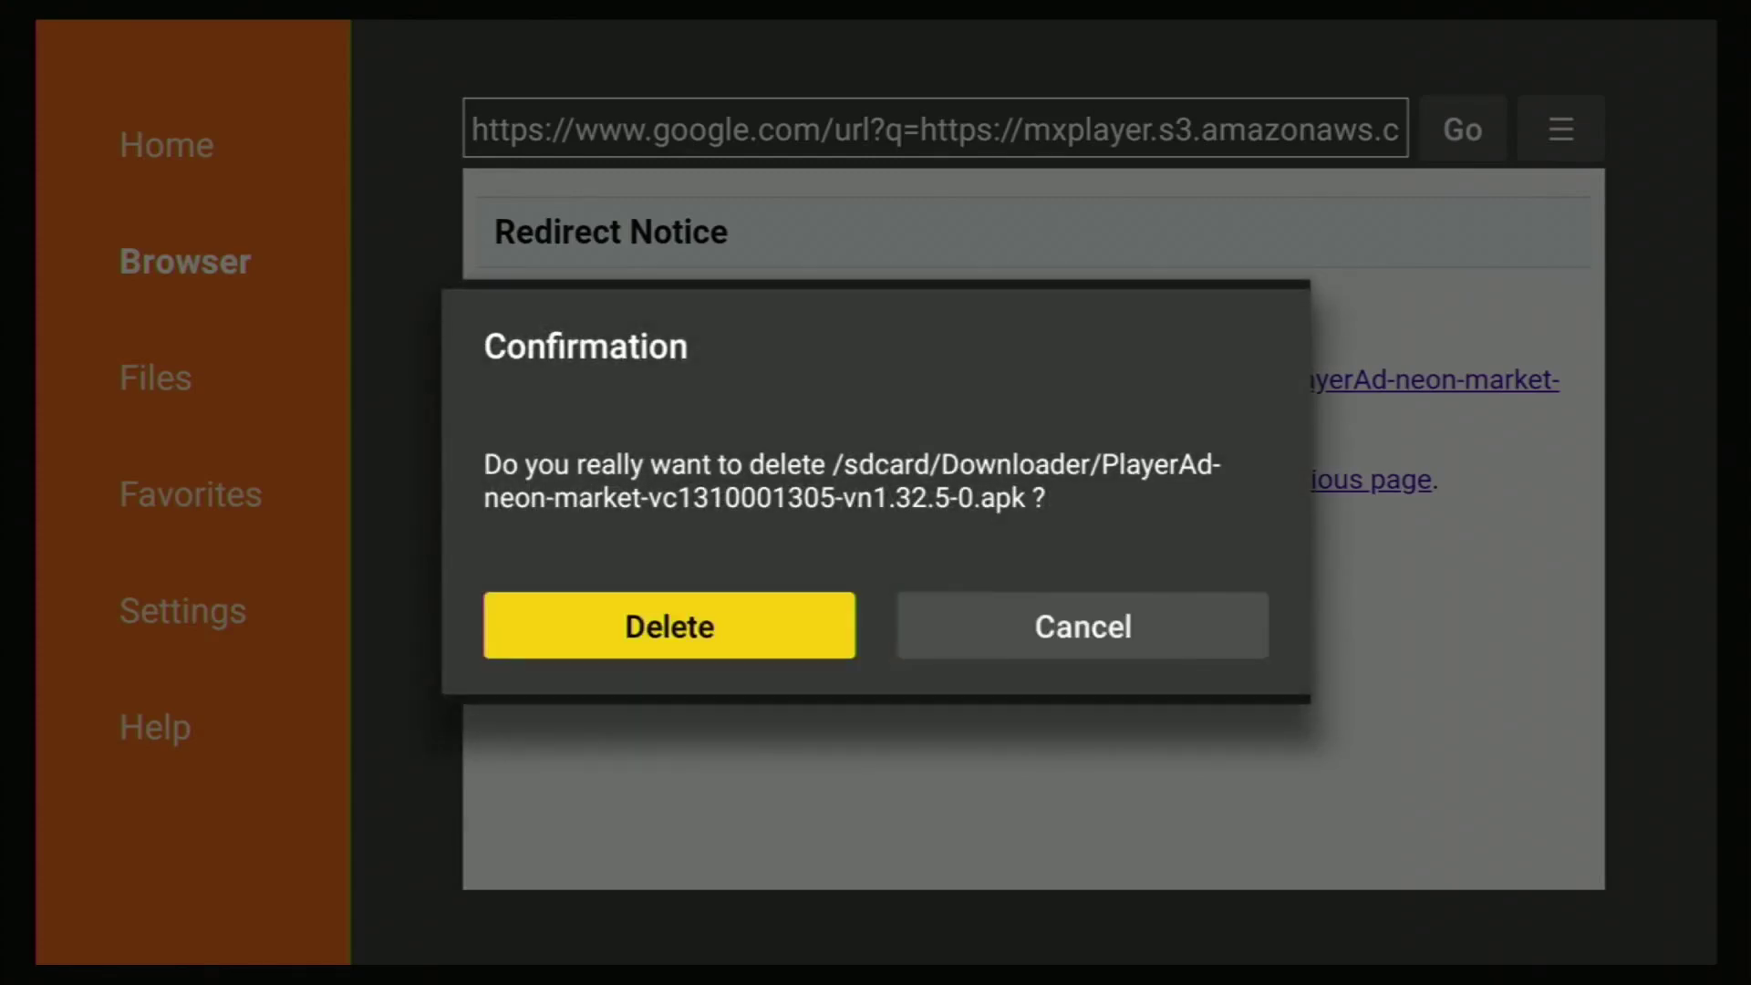
{"action": "key", "text": "Return"}
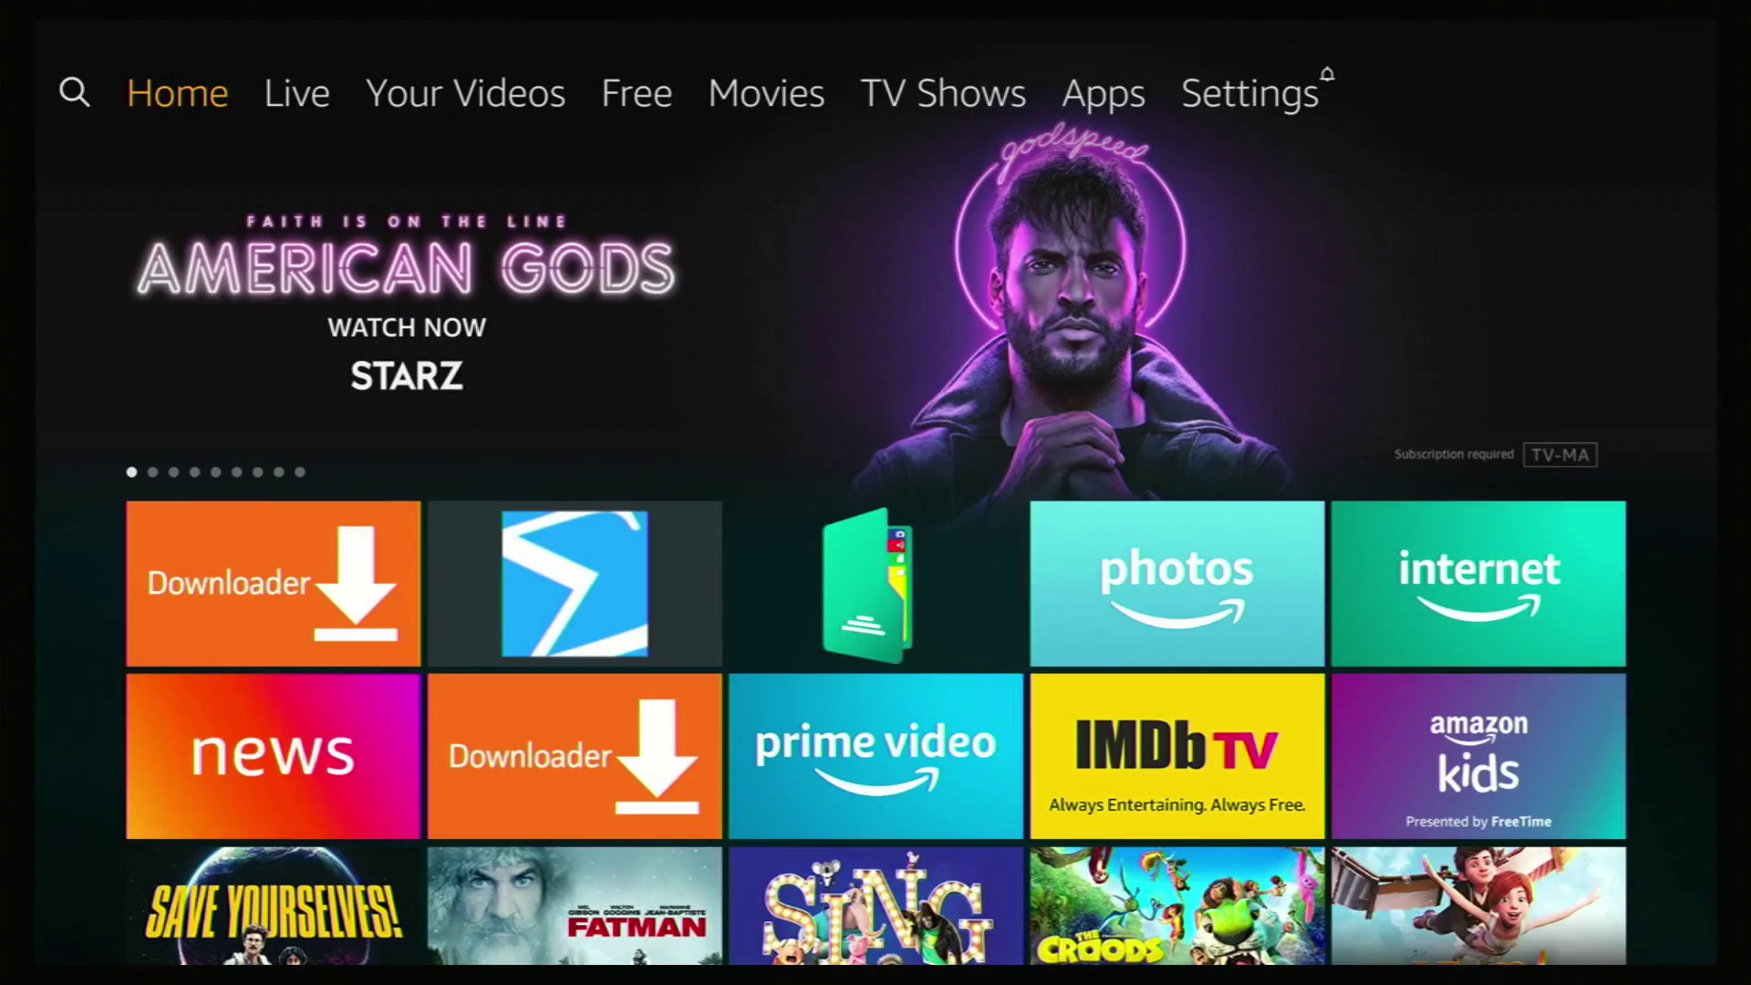
- Launch MX Player from the Fire TV apps library and allow it to access photos, media and files
{"action": "key", "text": "Home"}
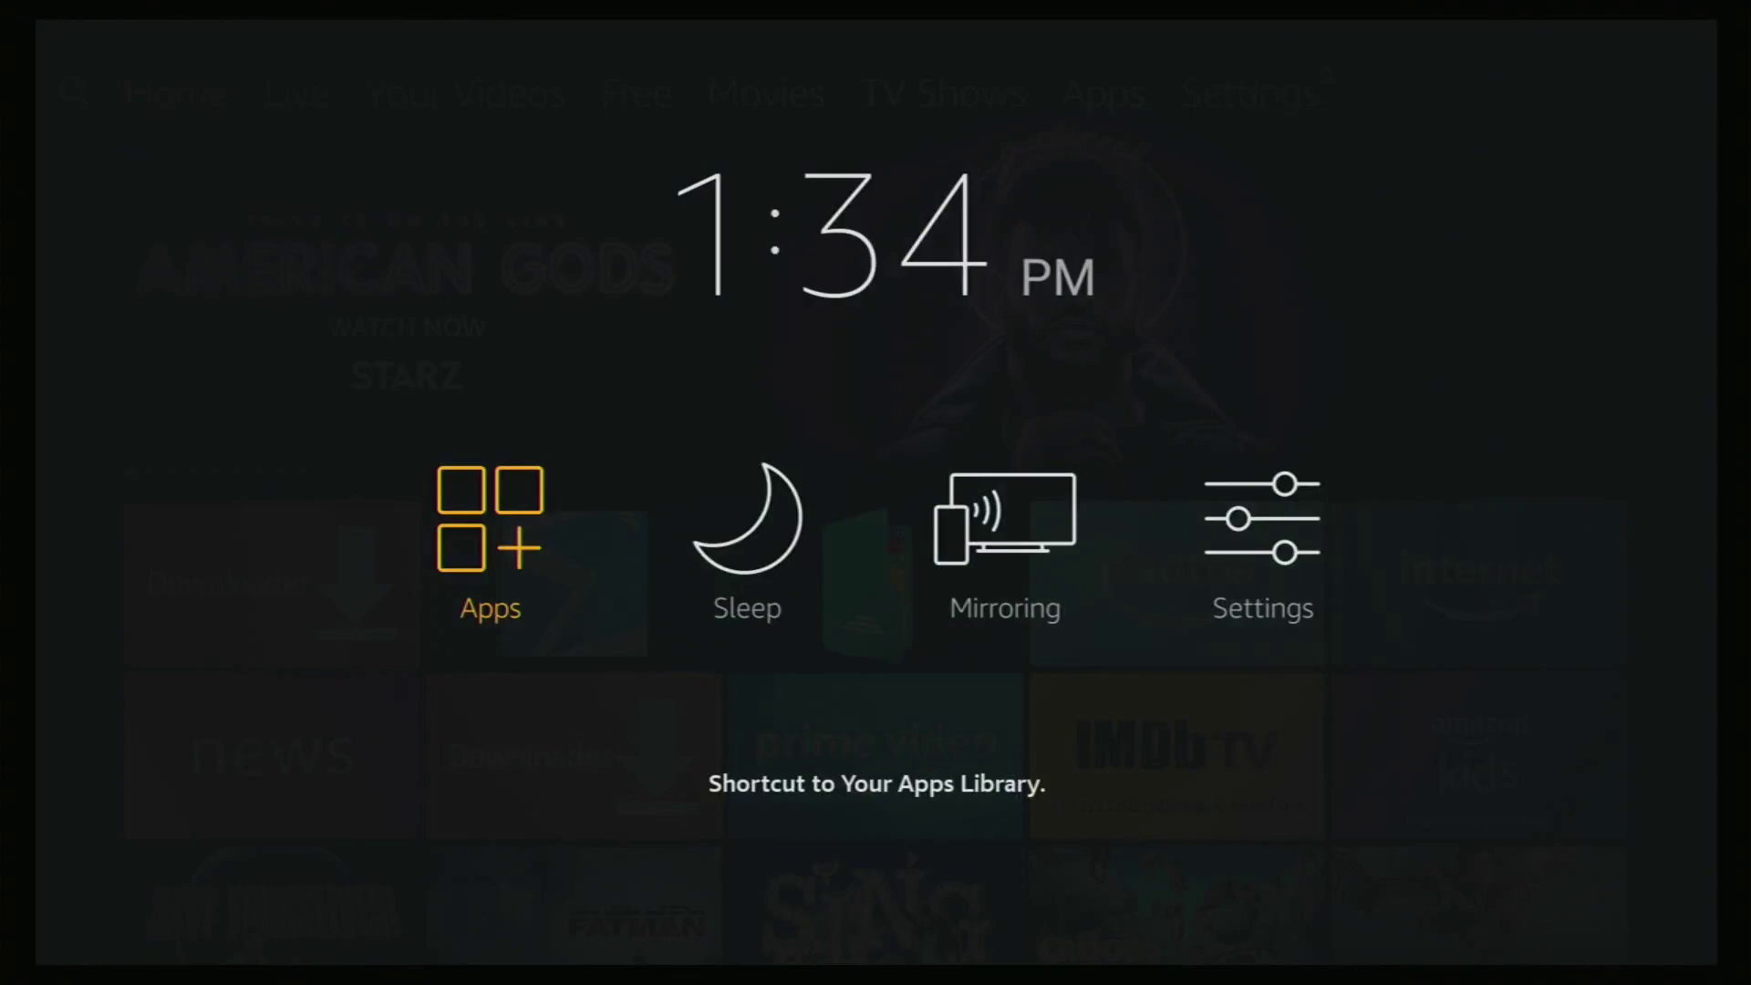
{"action": "key", "text": "Return"}
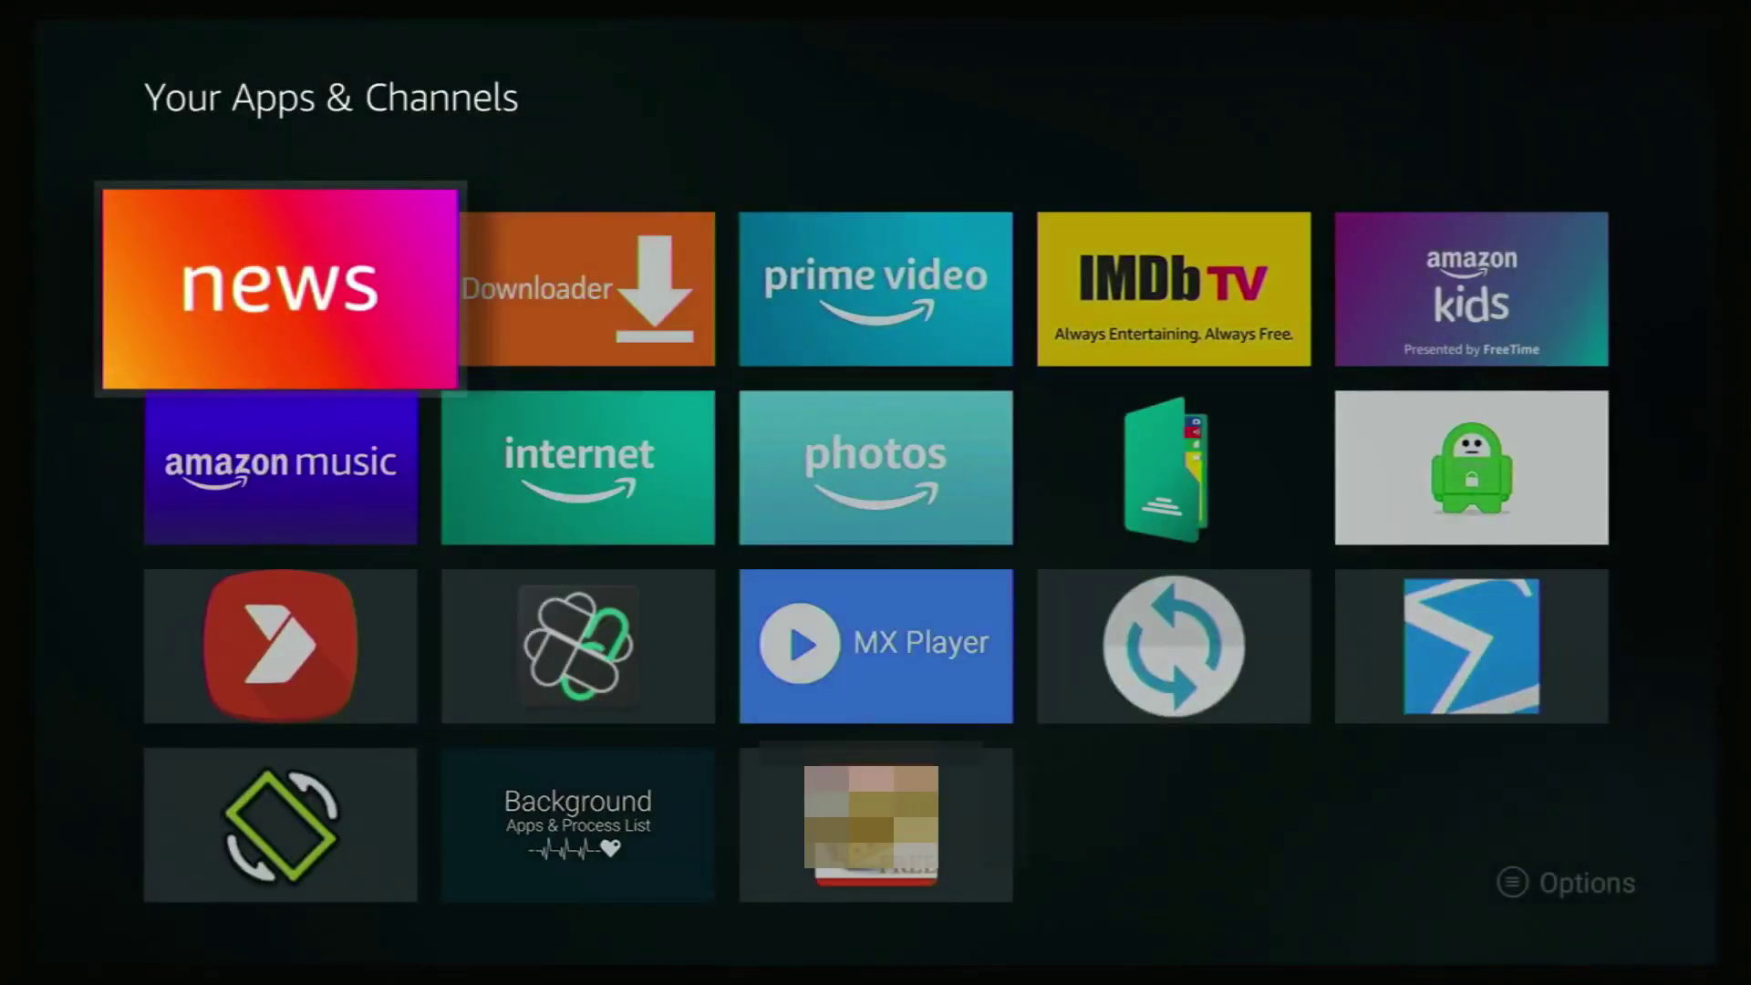
{"action": "key", "text": "Down"}
{"action": "key", "text": "Down"}
{"action": "key", "text": "Right"}
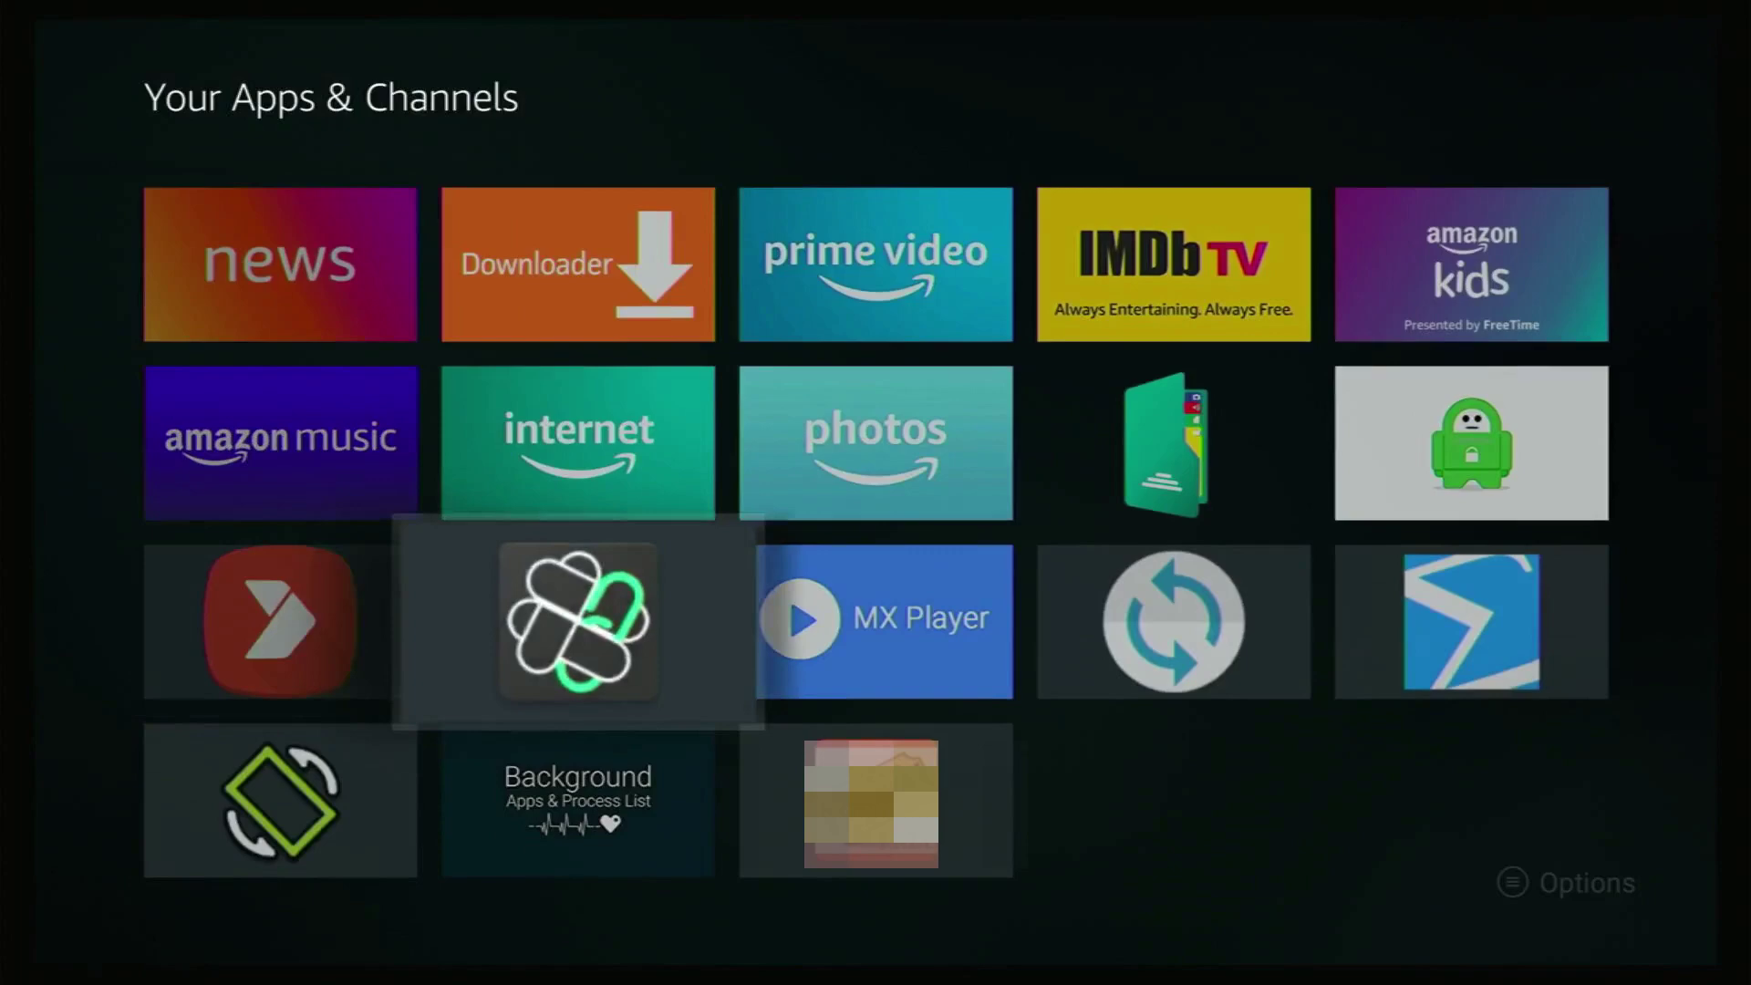
{"action": "key", "text": "Right"}
{"action": "key", "text": "Return"}
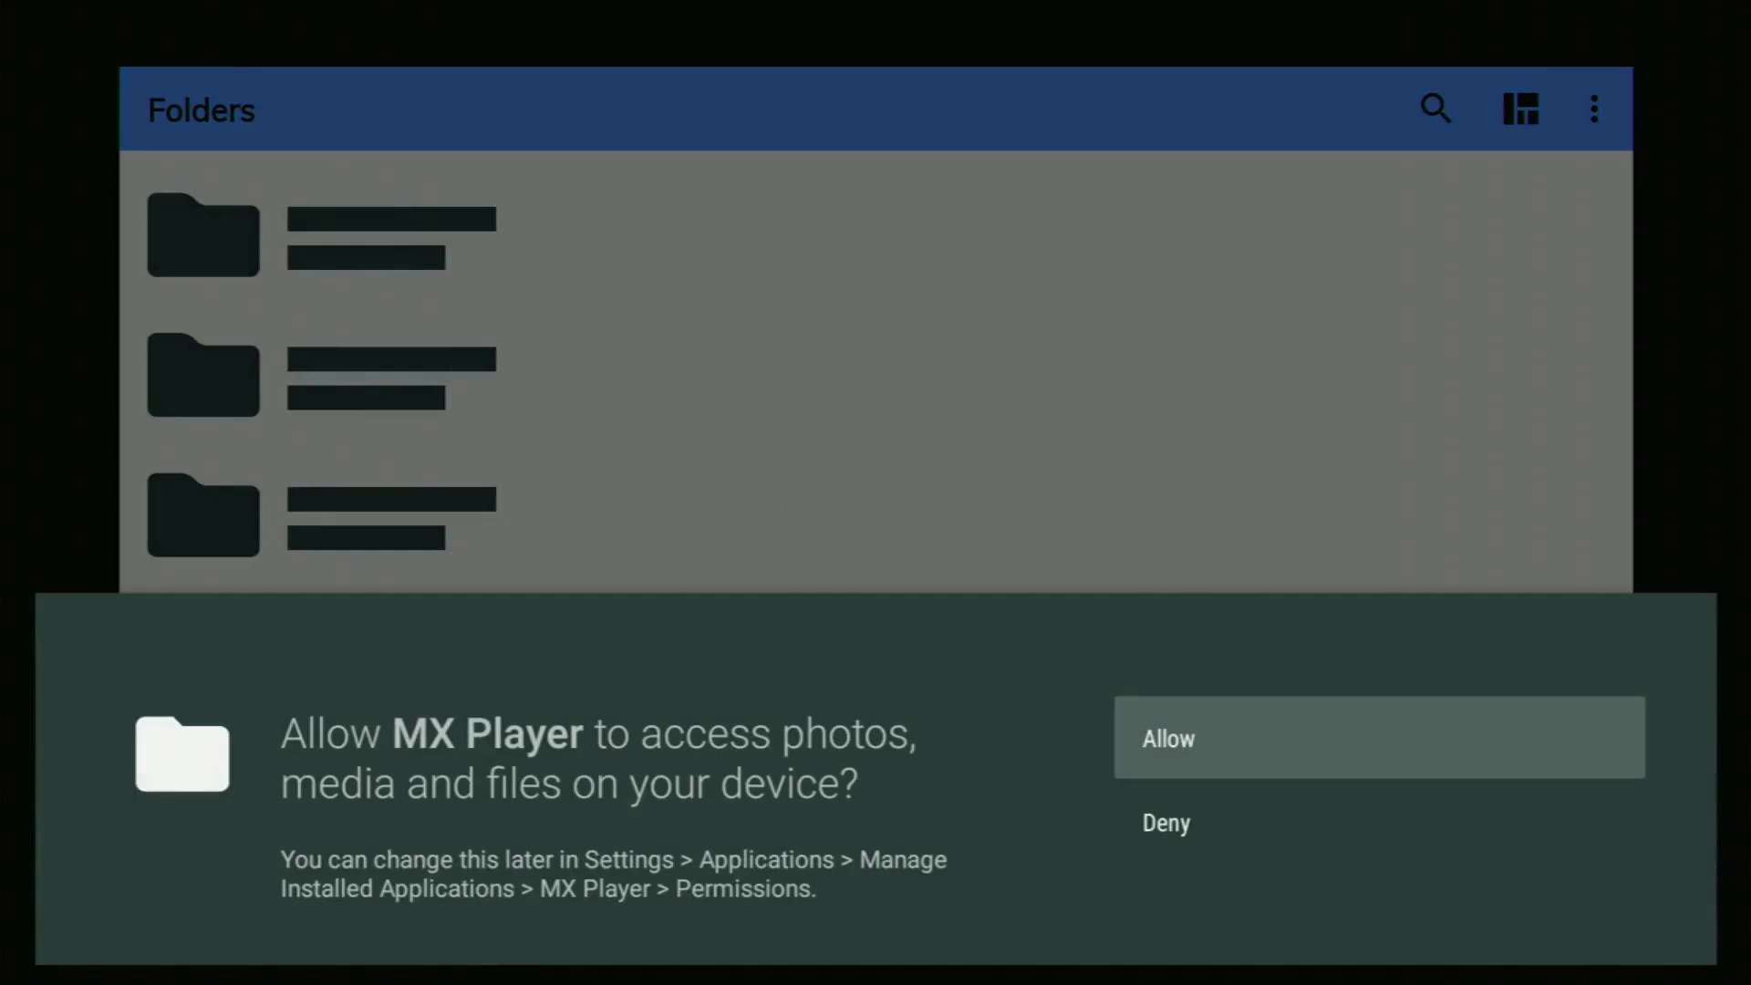
{"action": "key", "text": "Return"}
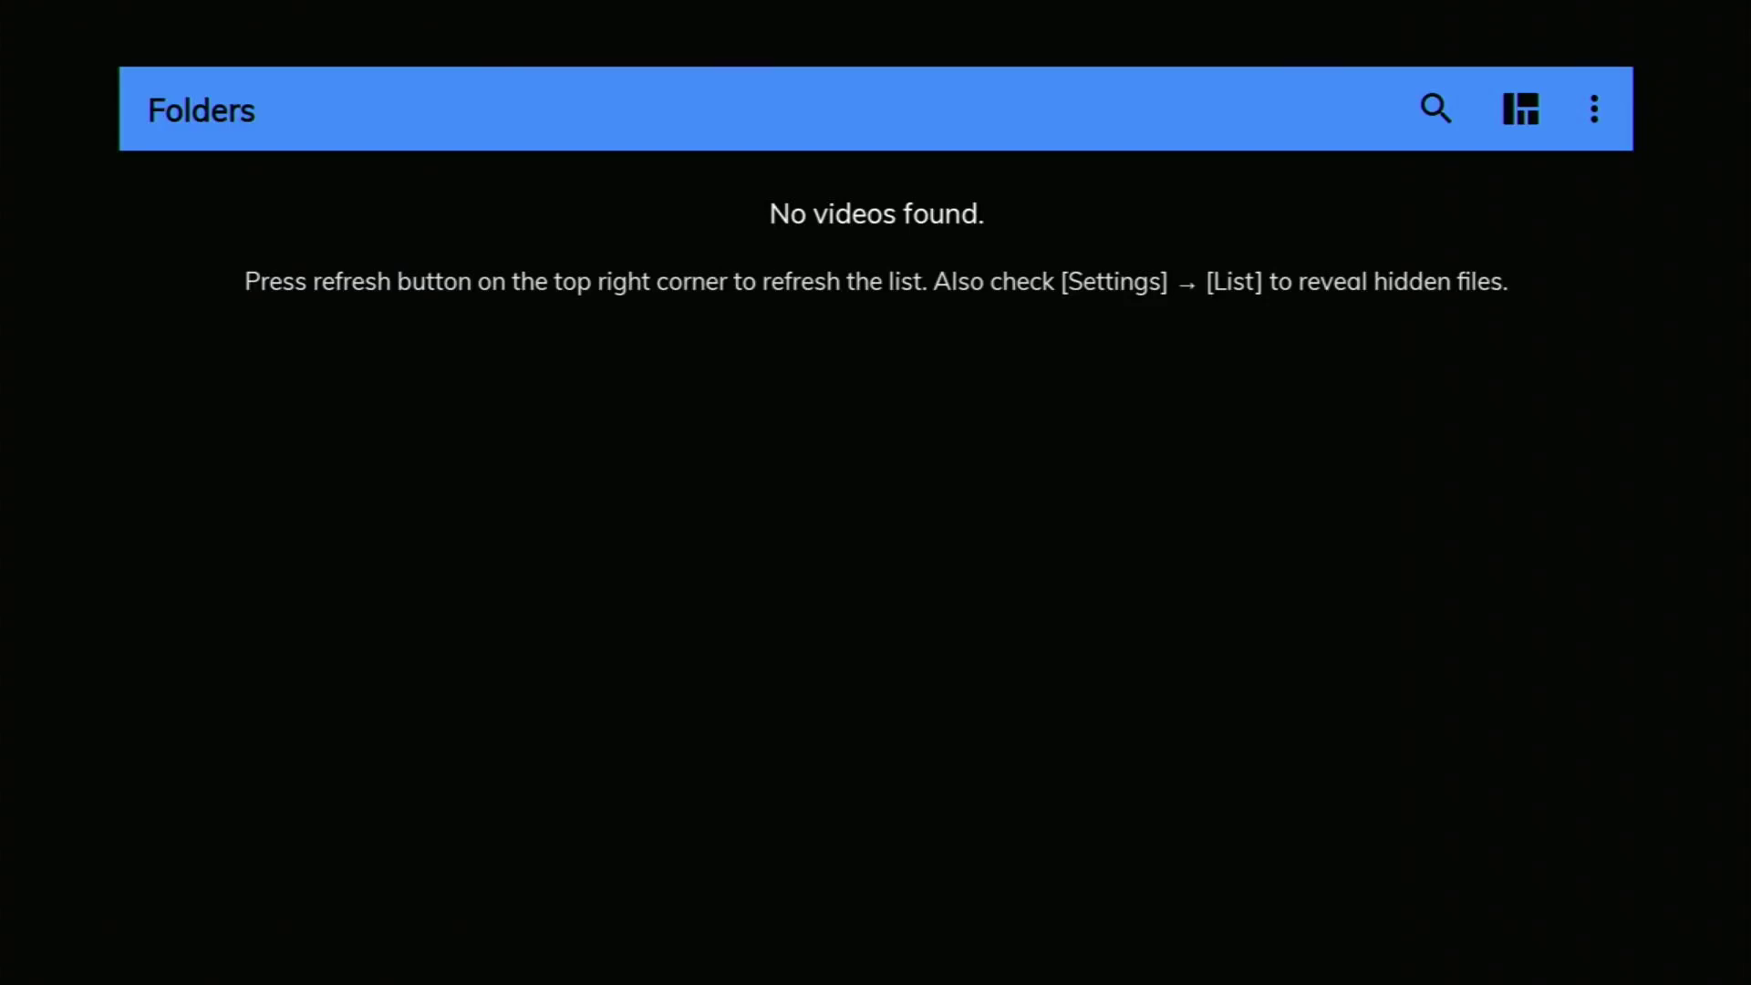
- Leave MX Player and choose MX Player as the default video player in the streaming app's settings
{"action": "key", "text": "Home"}
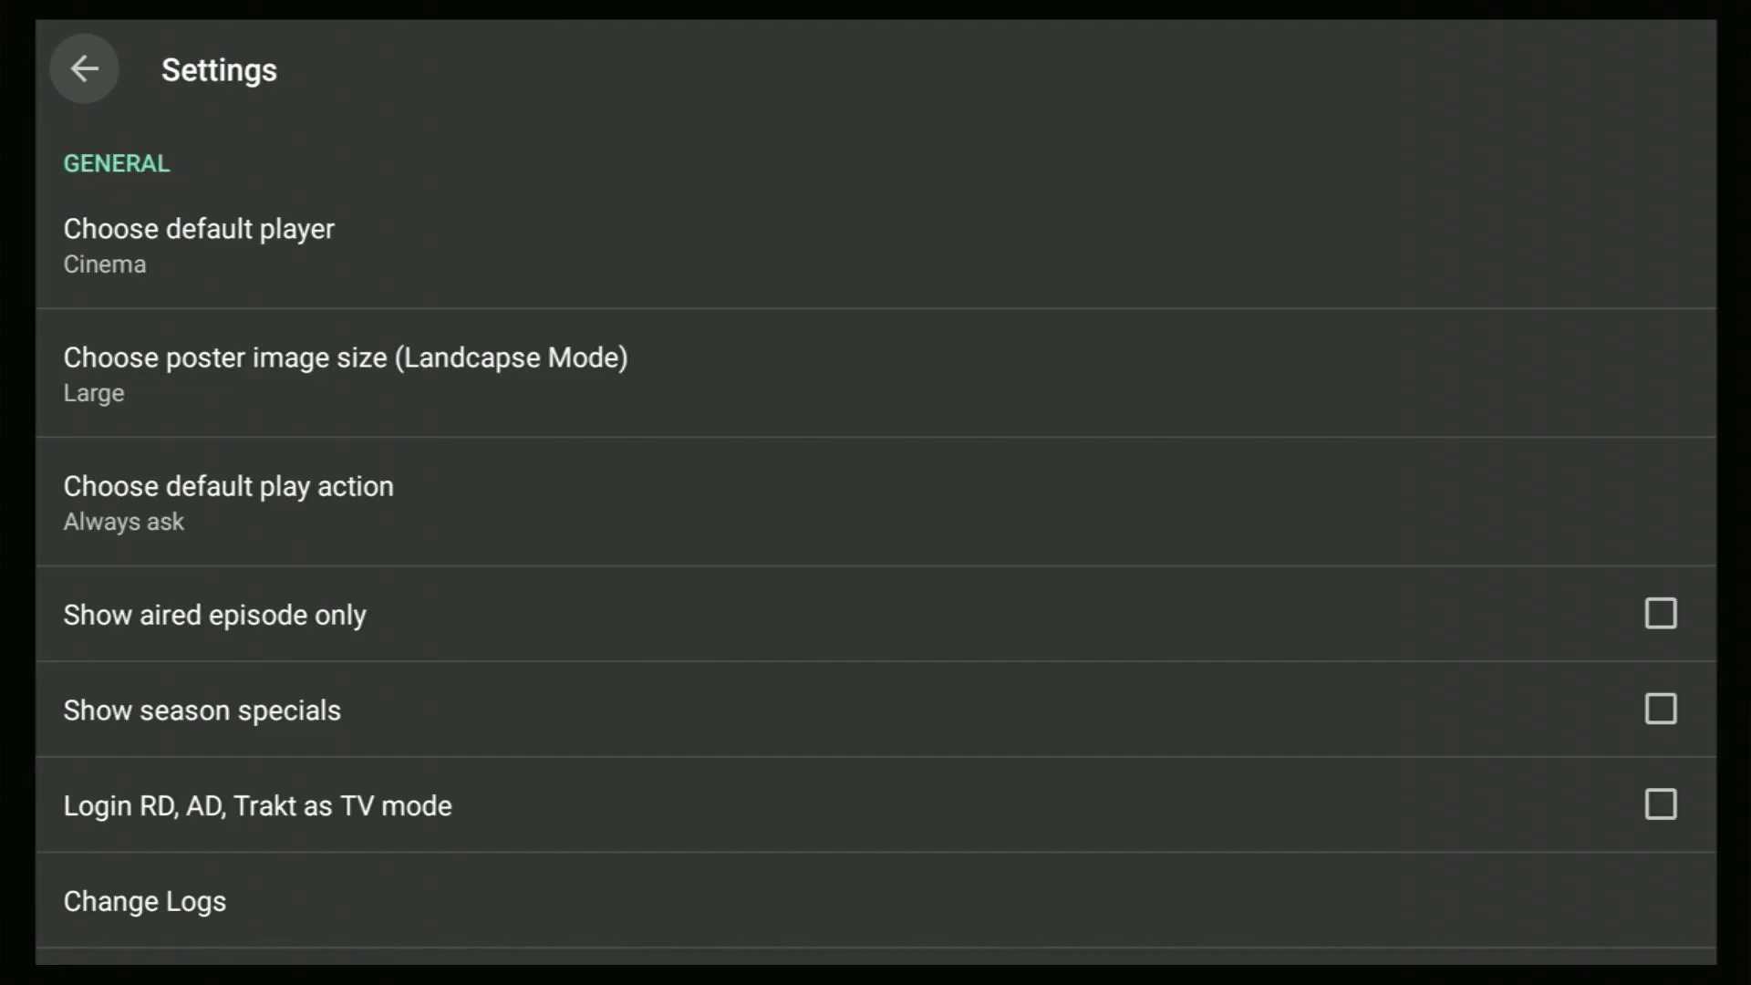
{"action": "left_click", "coordinate": [875, 244]}
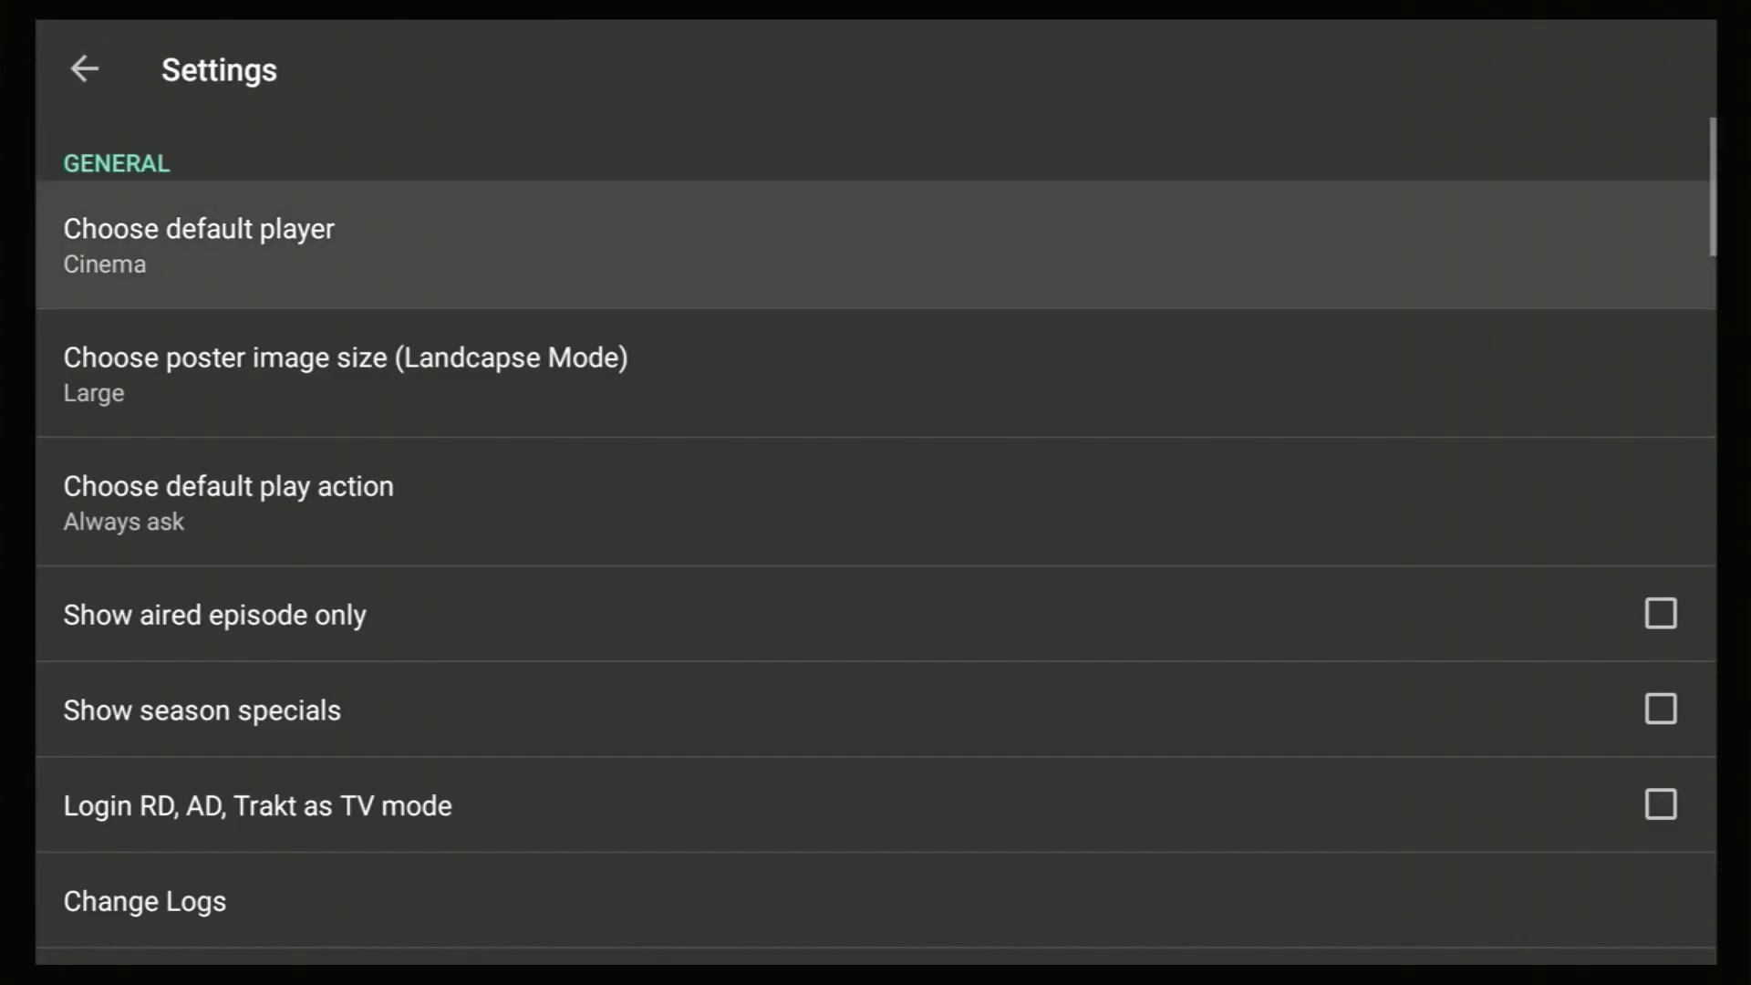
{"action": "key", "text": "Return"}
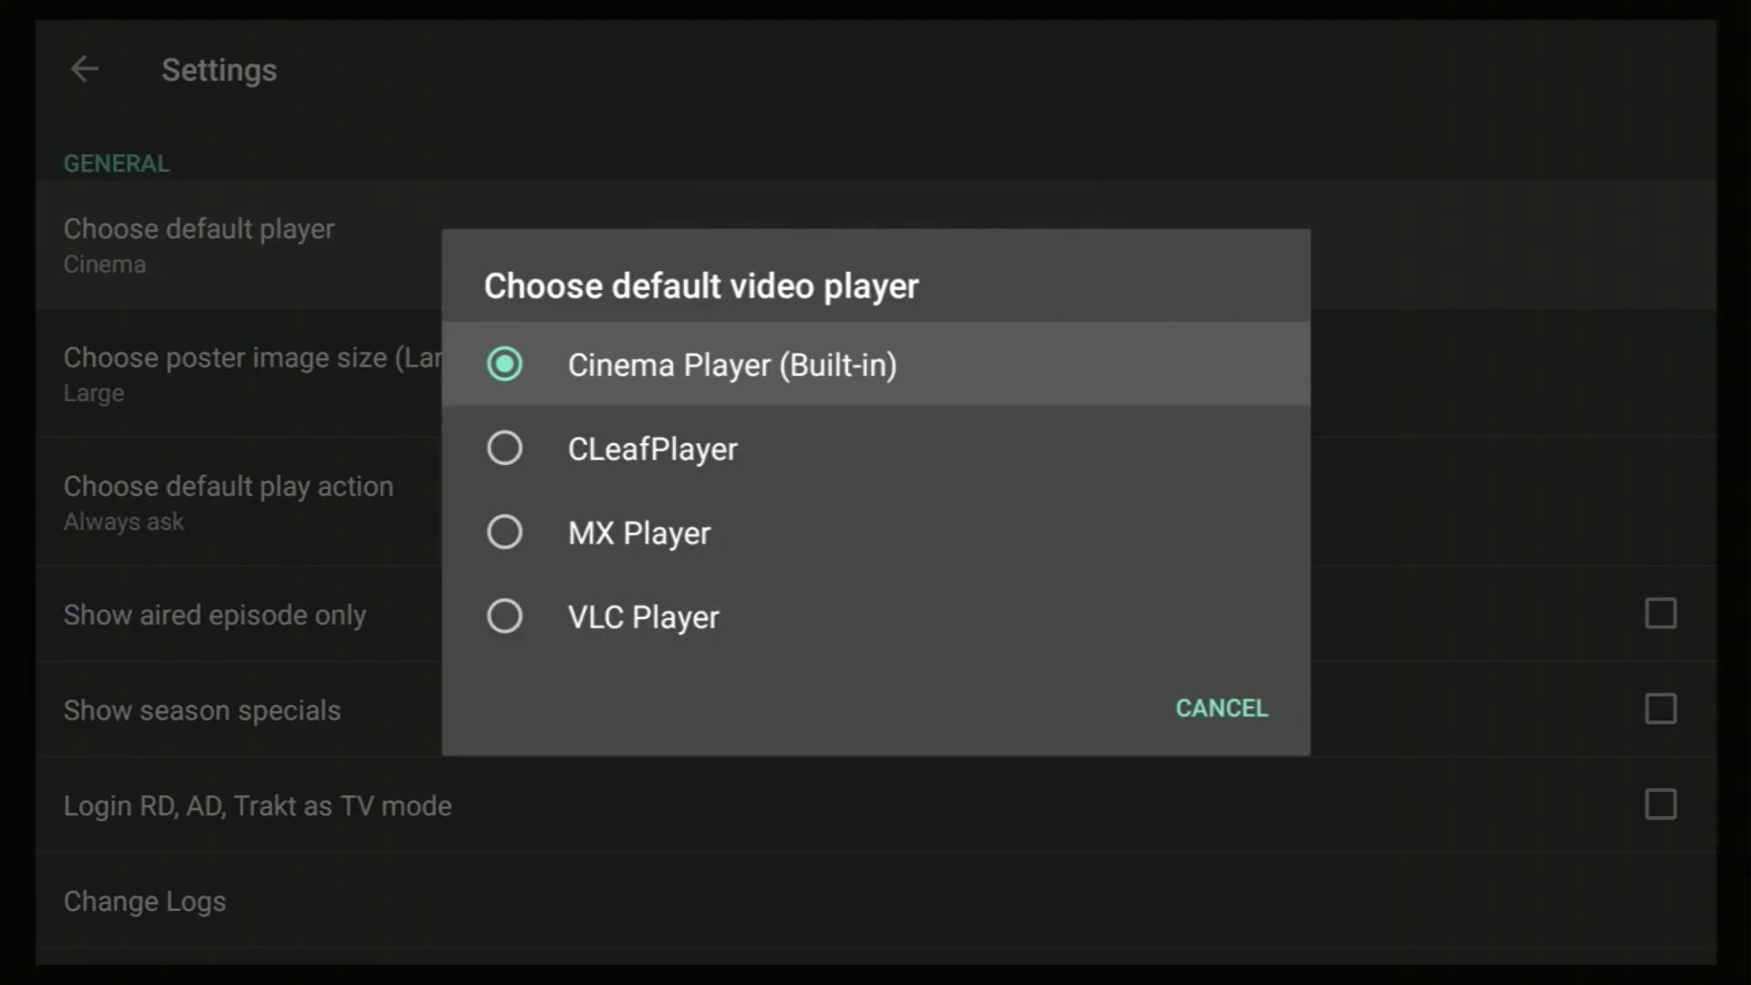
{"action": "key", "text": "Down"}
{"action": "key", "text": "Down"}
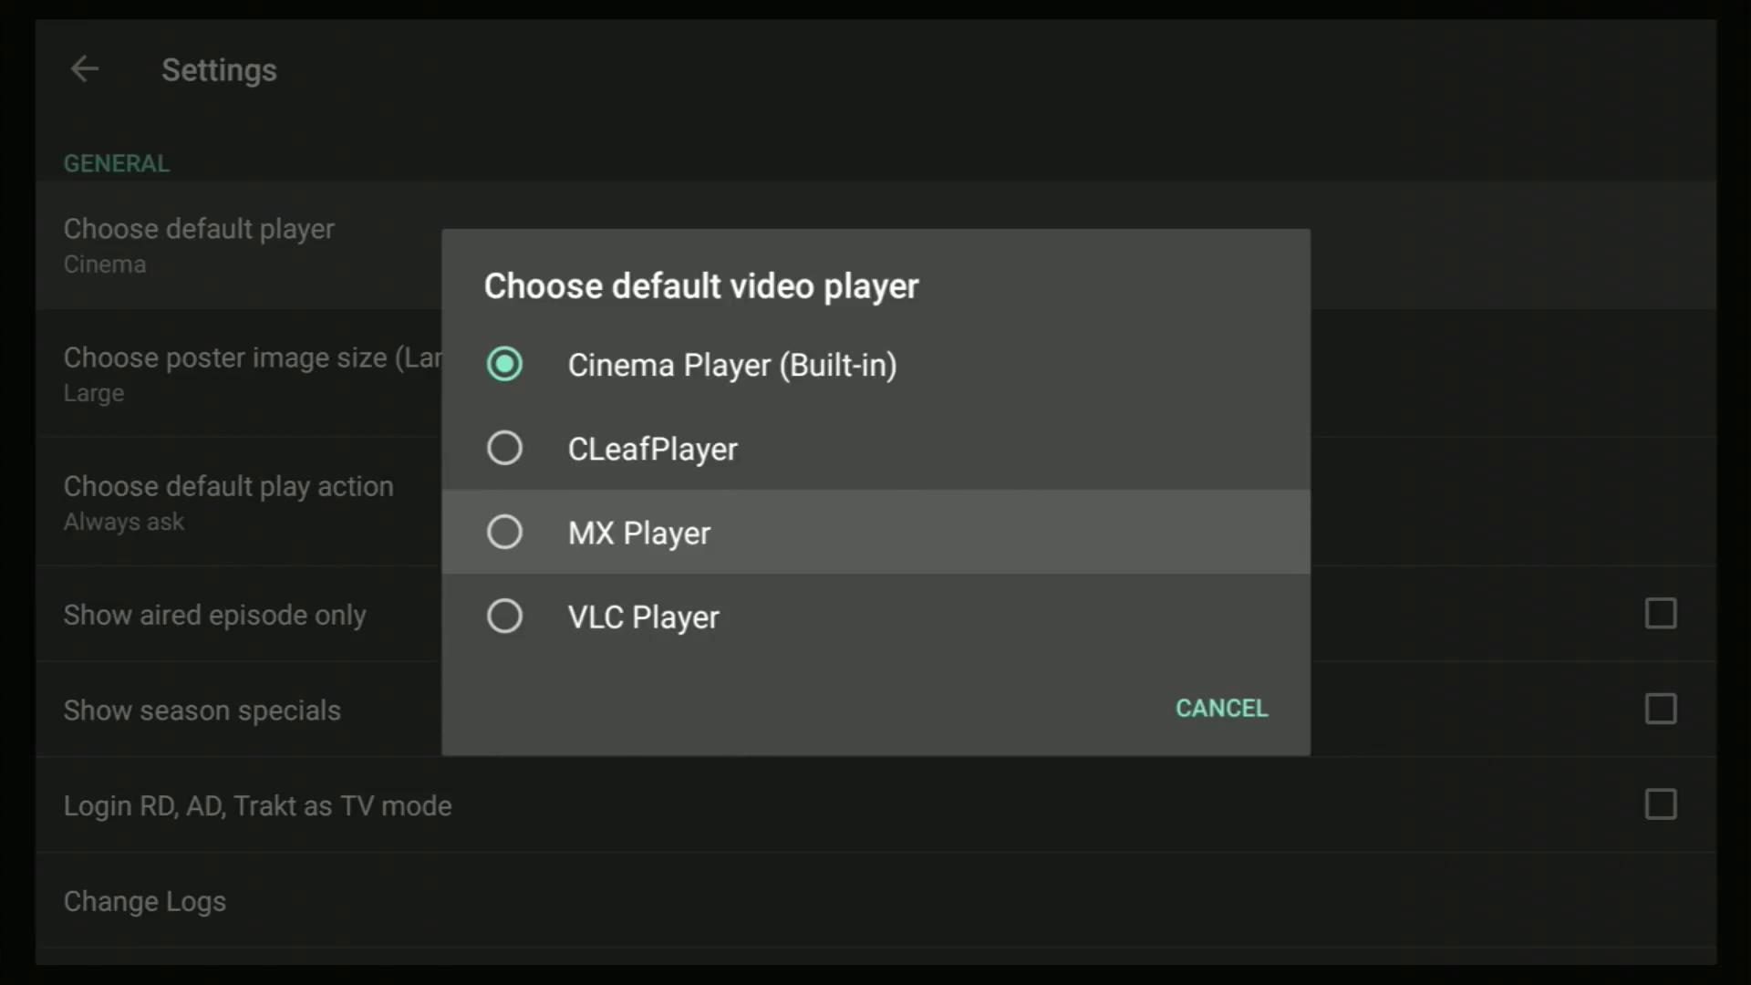
{"action": "key", "text": "Return"}
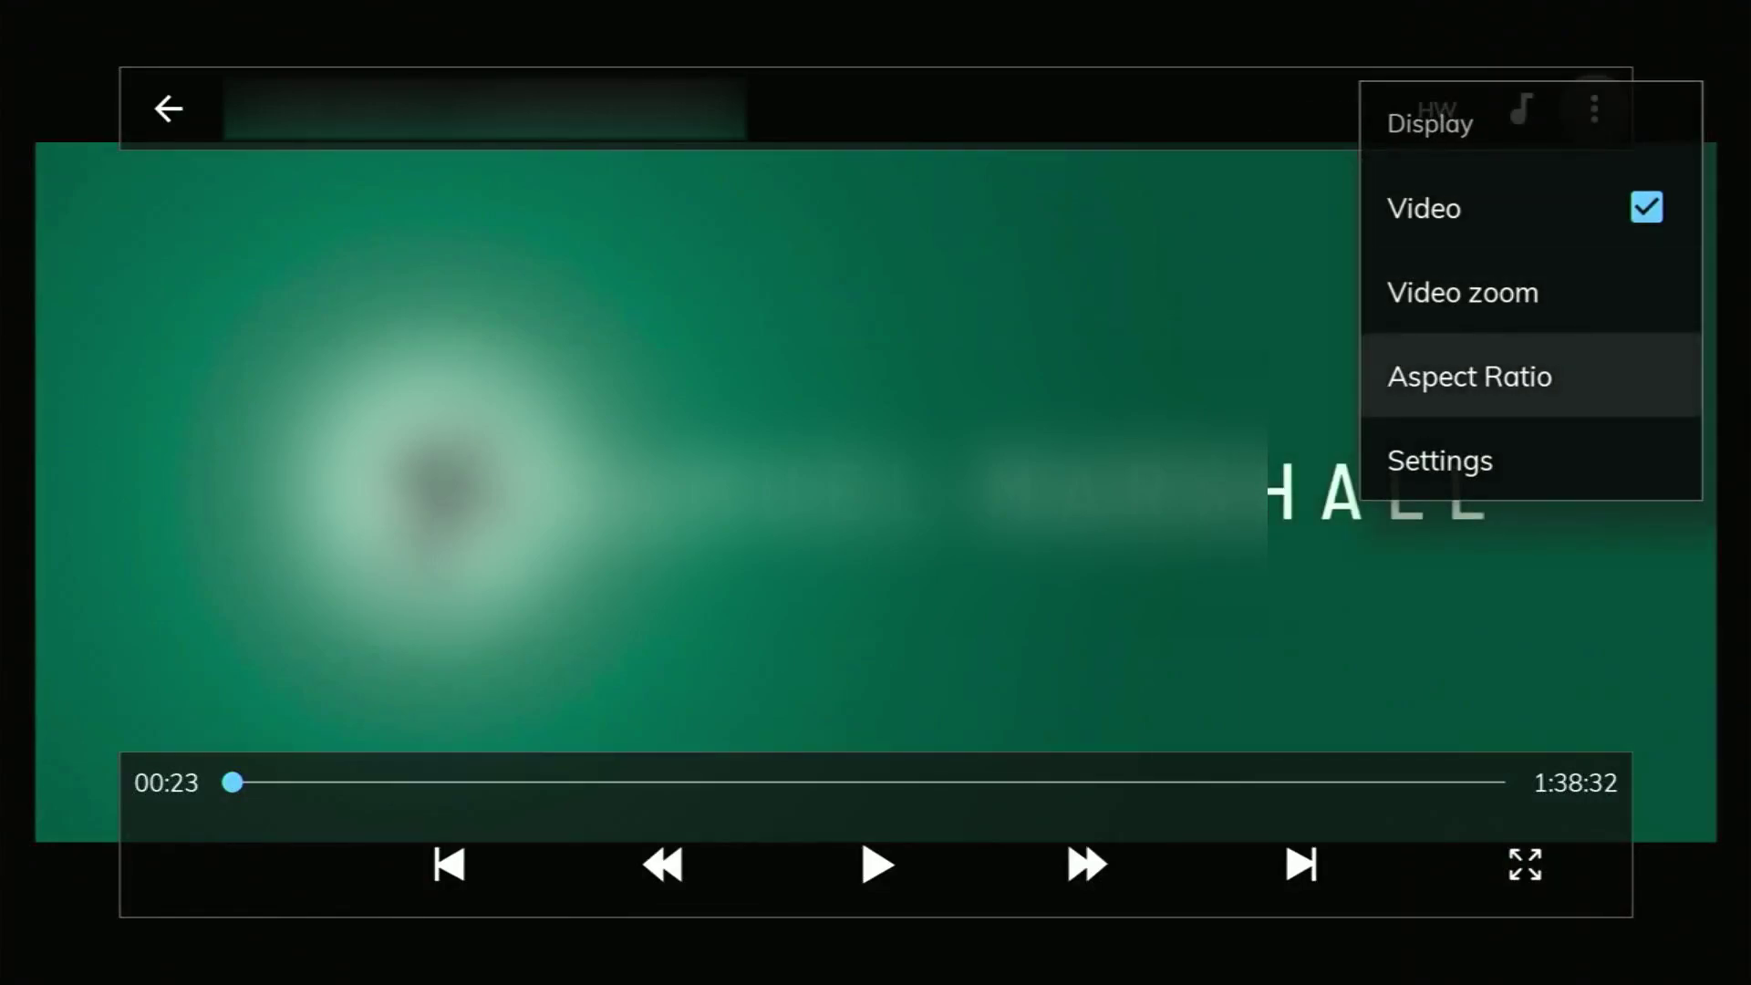
- Examine the aspect ratio choices offered for the paused video, then close the list without selecting another ratio
{"action": "key", "text": "Return"}
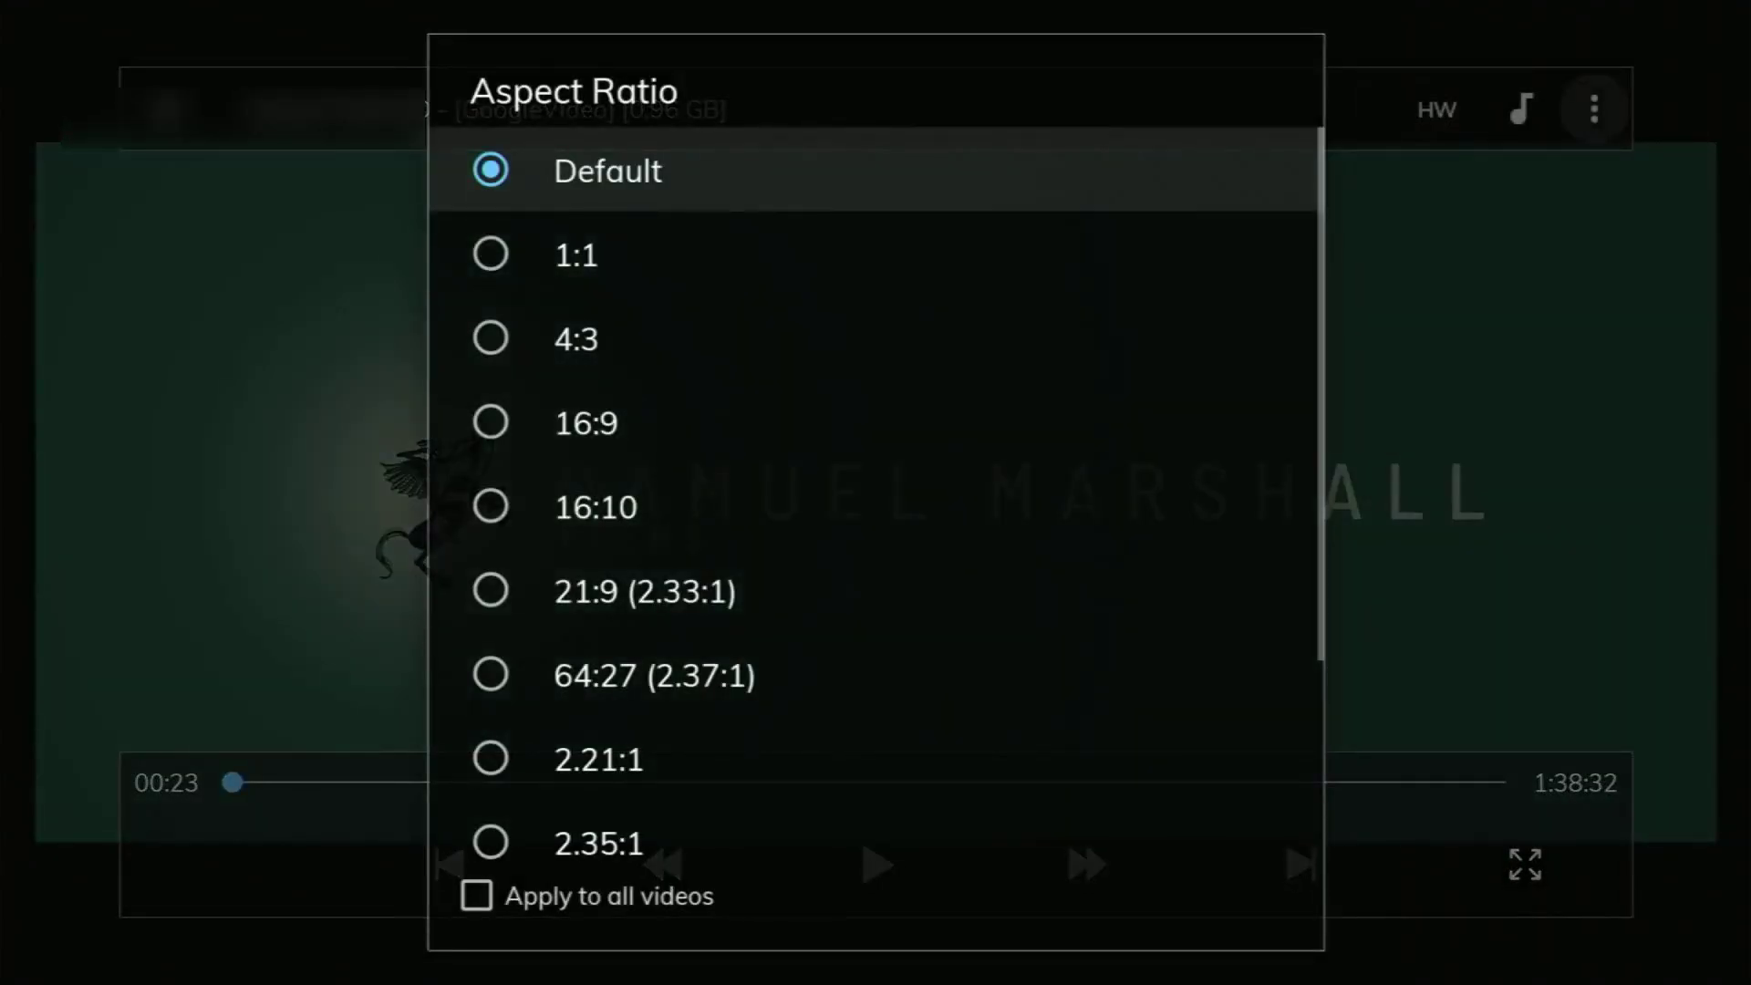
{"action": "key", "text": "Down"}
{"action": "key", "text": "Down"}
{"action": "key", "text": "Down"}
{"action": "key", "text": "Down"}
{"action": "key", "text": "Down"}
{"action": "key", "text": "Down"}
{"action": "key", "text": "Down"}
{"action": "key", "text": "Down"}
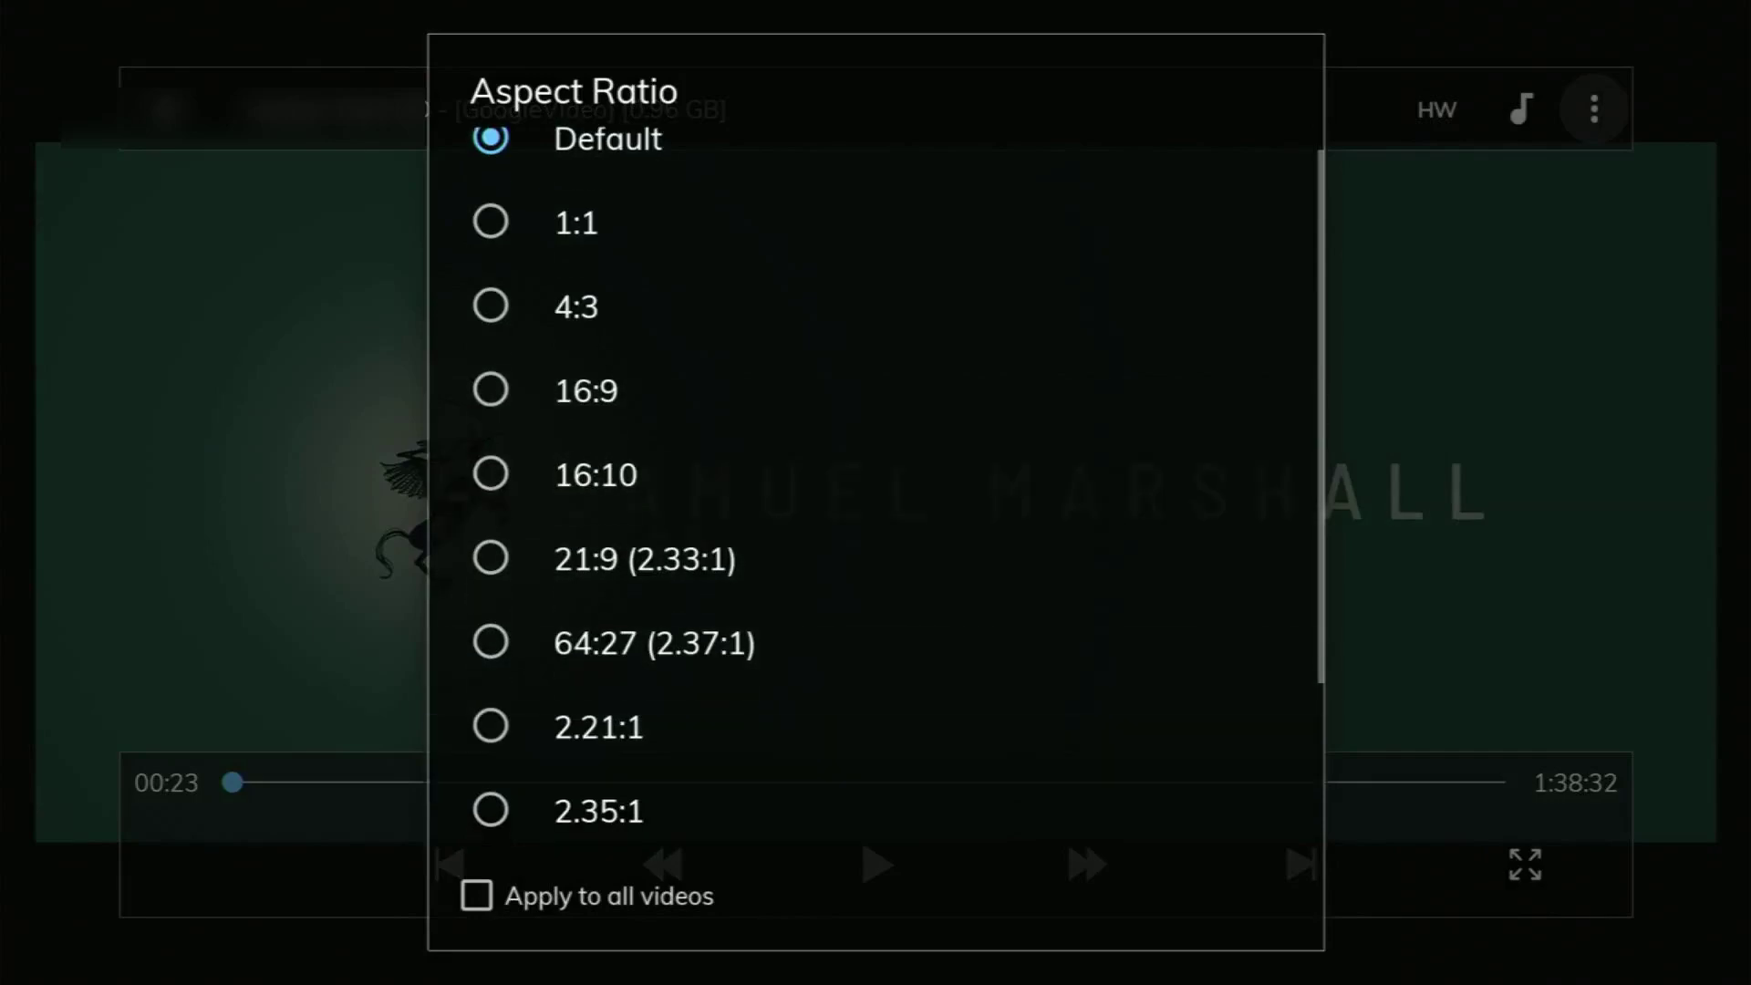
{"action": "key", "text": "Down"}
{"action": "key", "text": "Up"}
{"action": "key", "text": "Up"}
{"action": "key", "text": "Up"}
{"action": "key", "text": "Up"}
{"action": "key", "text": "Up"}
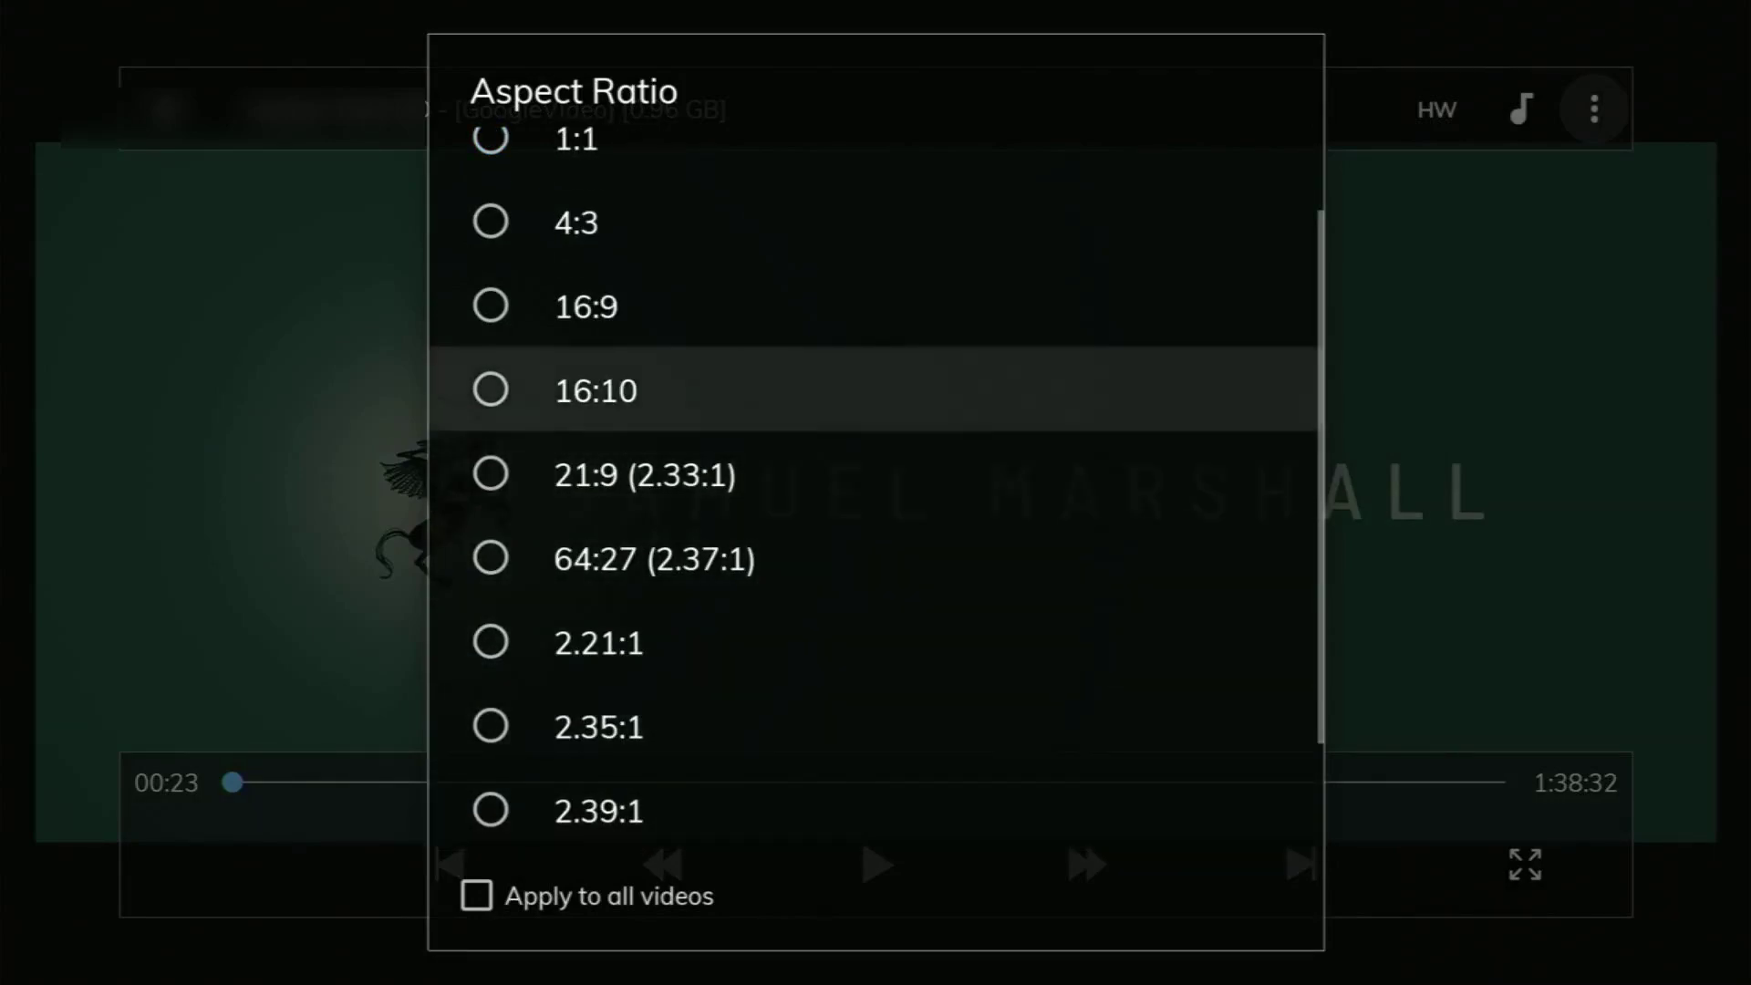
{"action": "key", "text": "Up"}
{"action": "key", "text": "Up"}
{"action": "key", "text": "Up"}
{"action": "key", "text": "Up"}
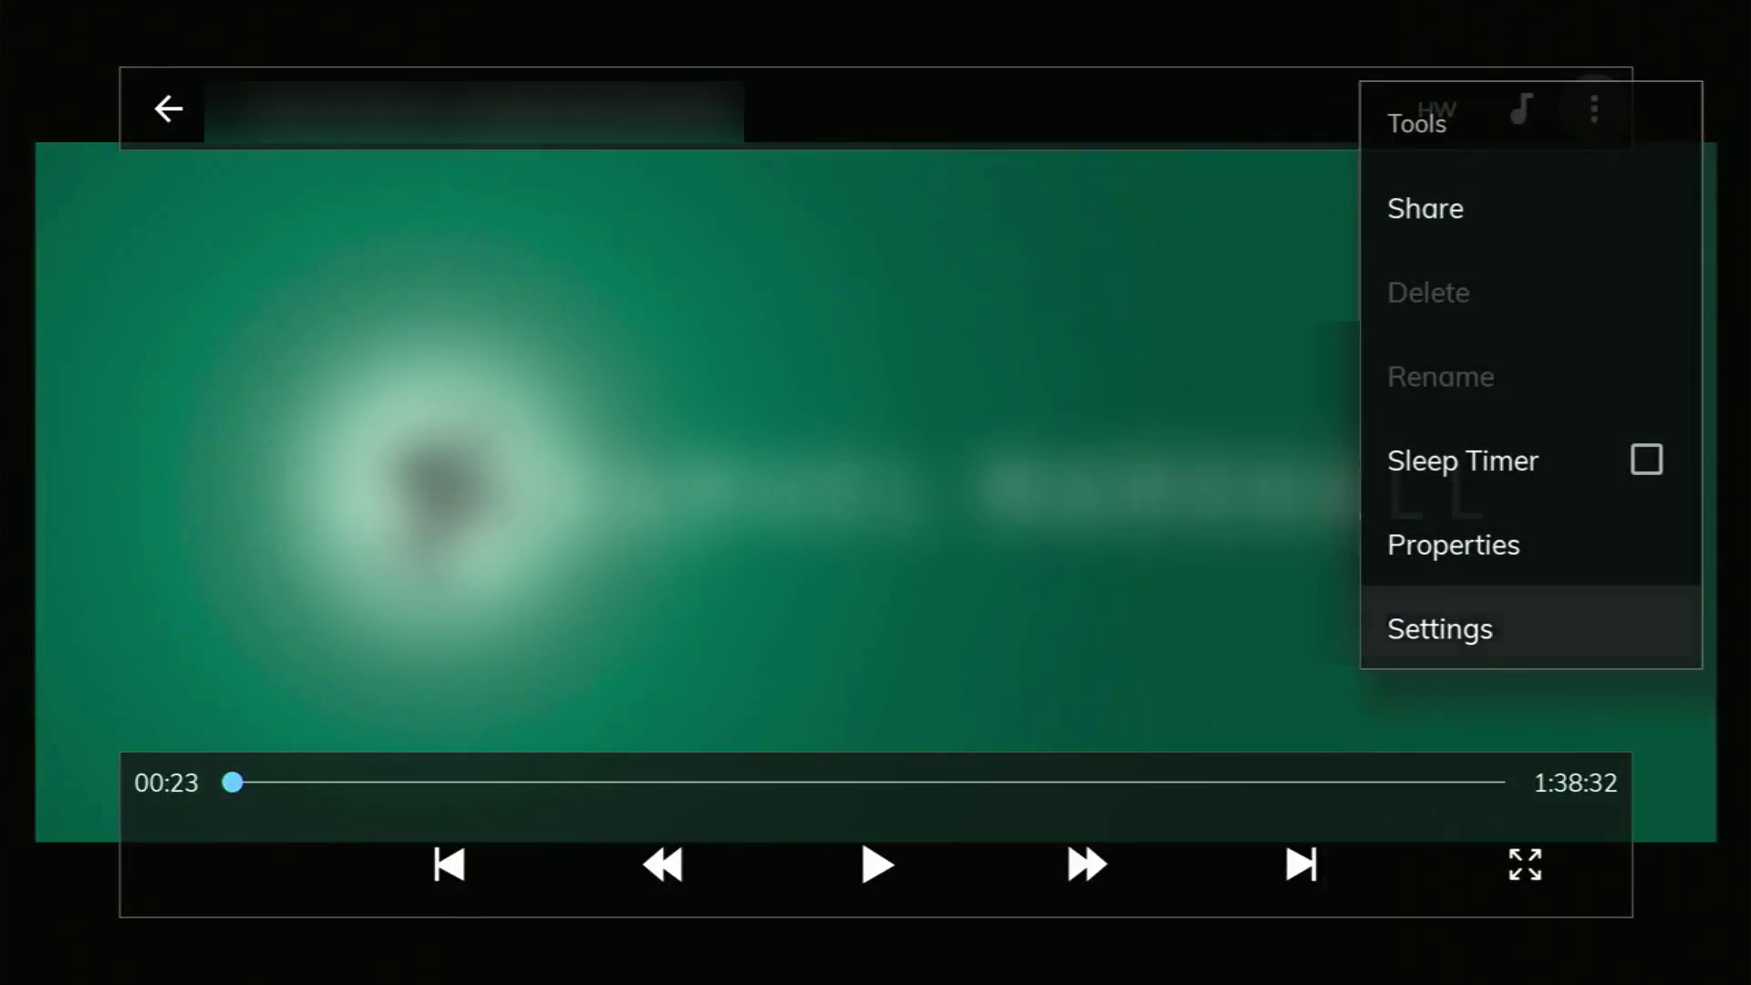
- Open MX Player's settings from the paused video, look over the setting categories, and enter the Audio settings
{"action": "key", "text": "Return"}
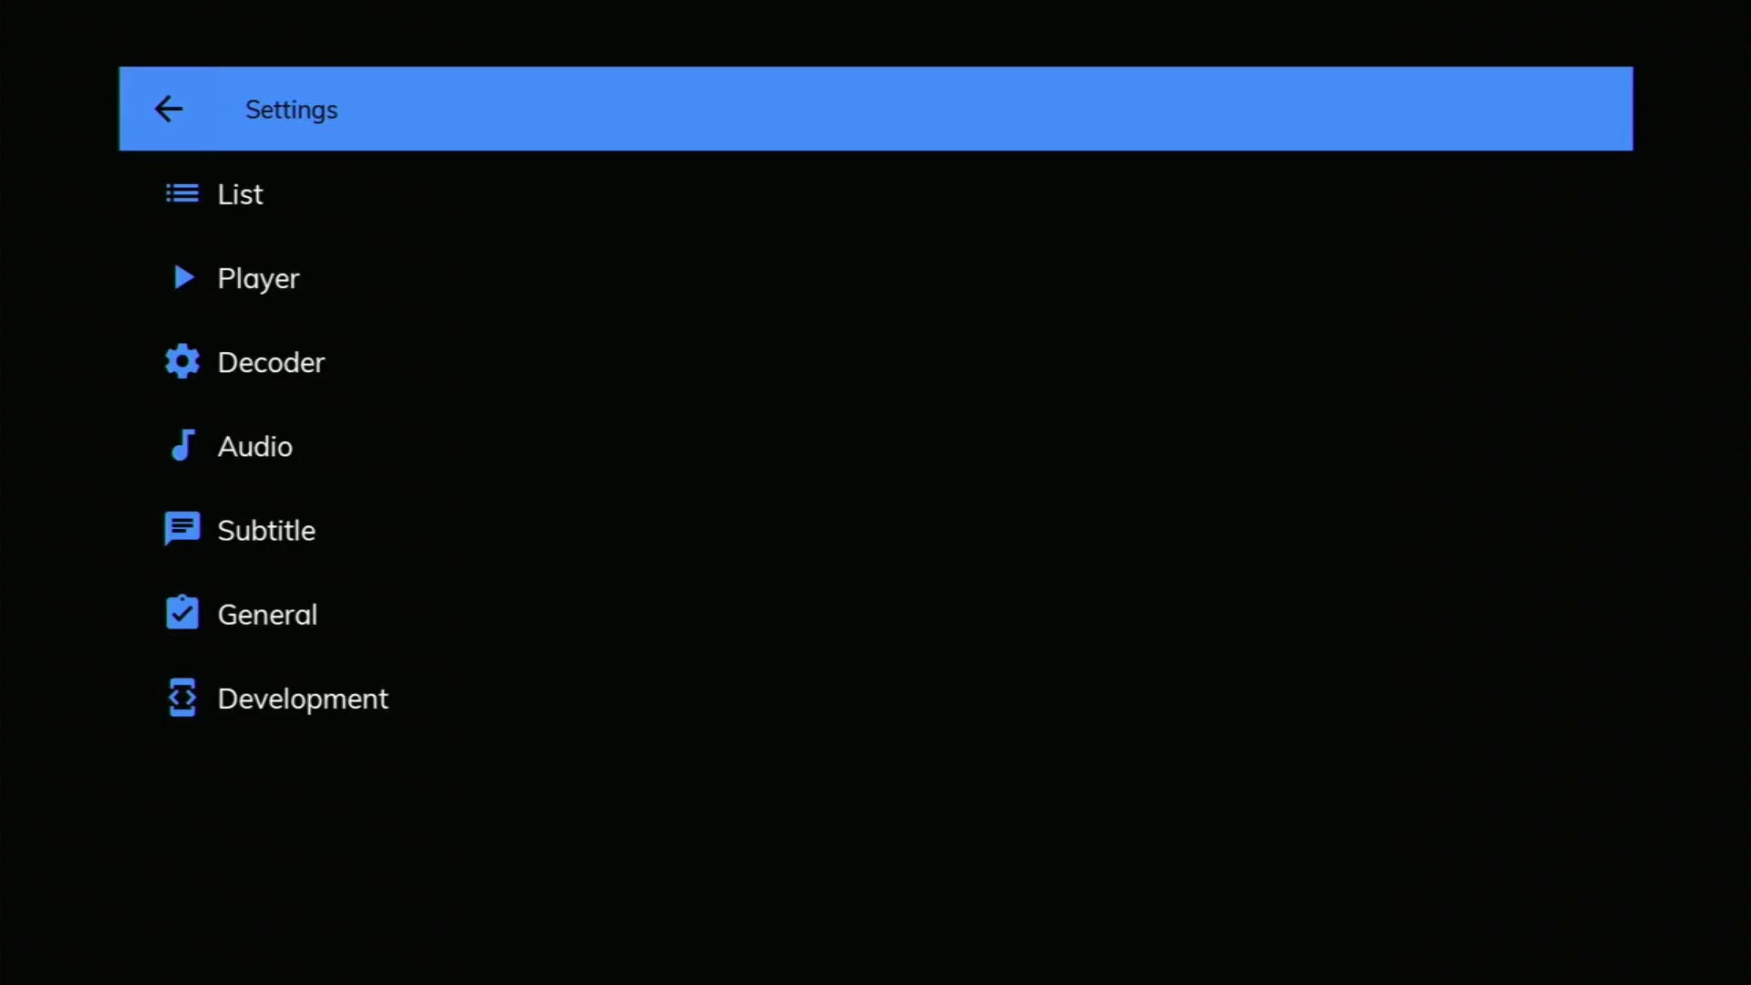
{"action": "key", "text": "Down"}
{"action": "key", "text": "Down"}
{"action": "key", "text": "Down"}
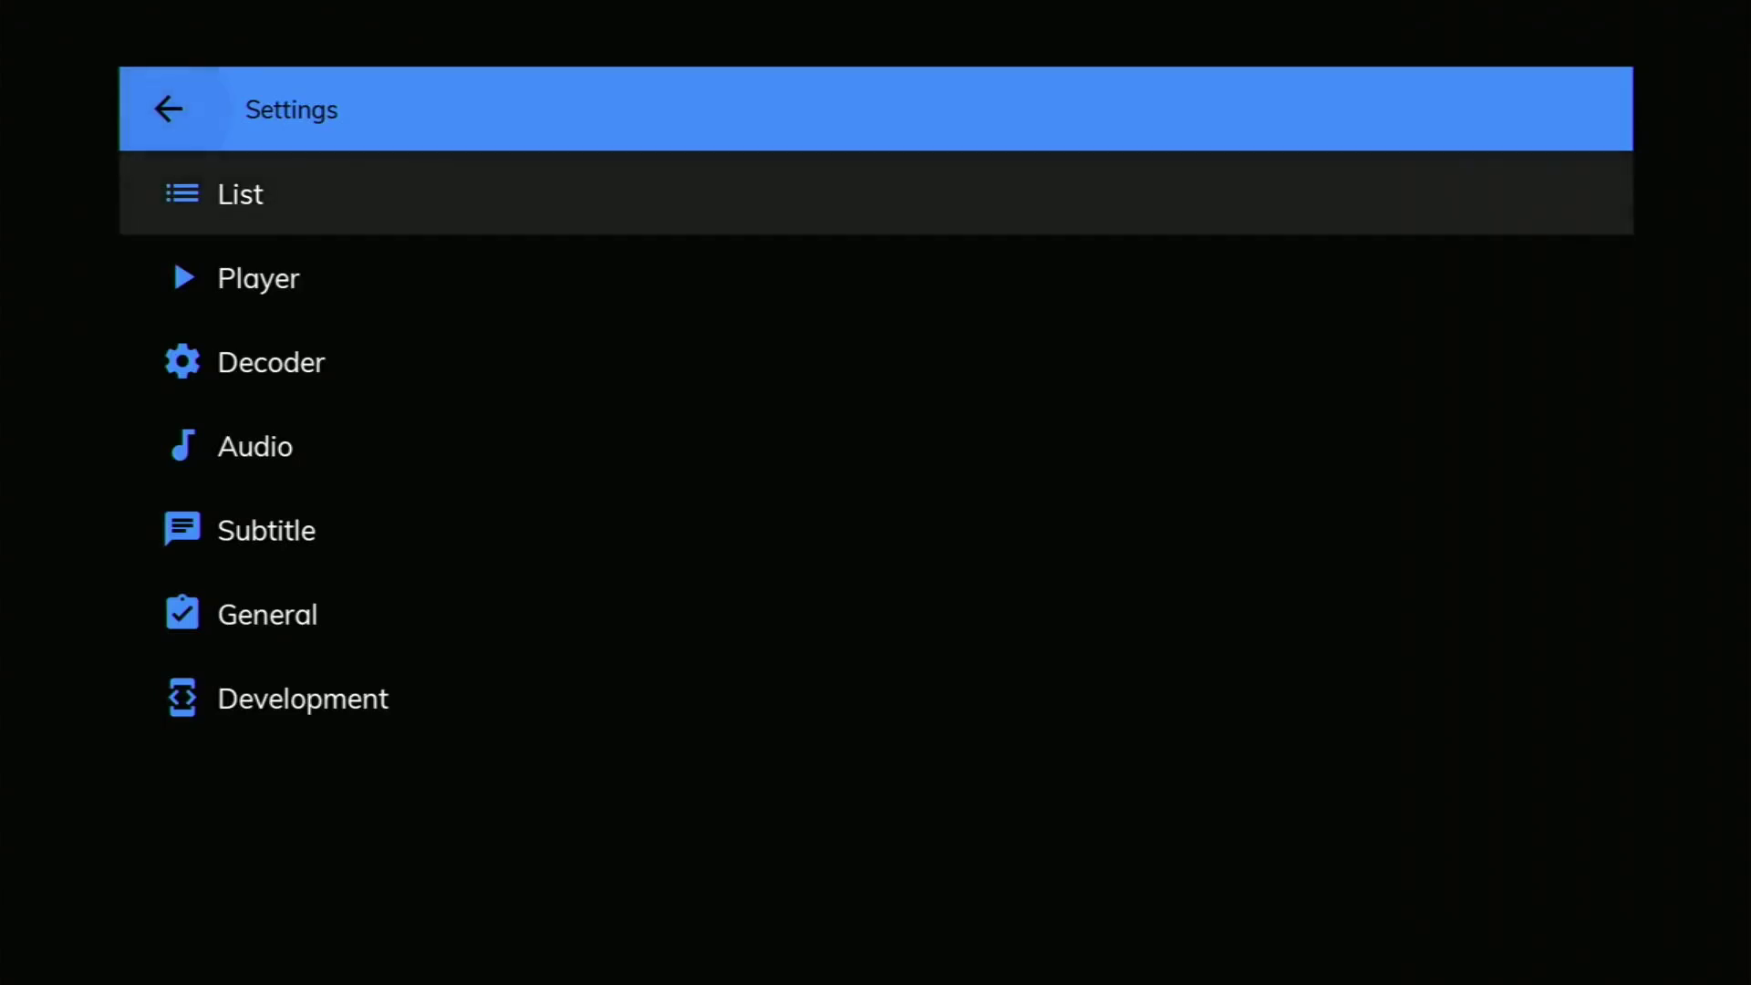
{"action": "key", "text": "Down"}
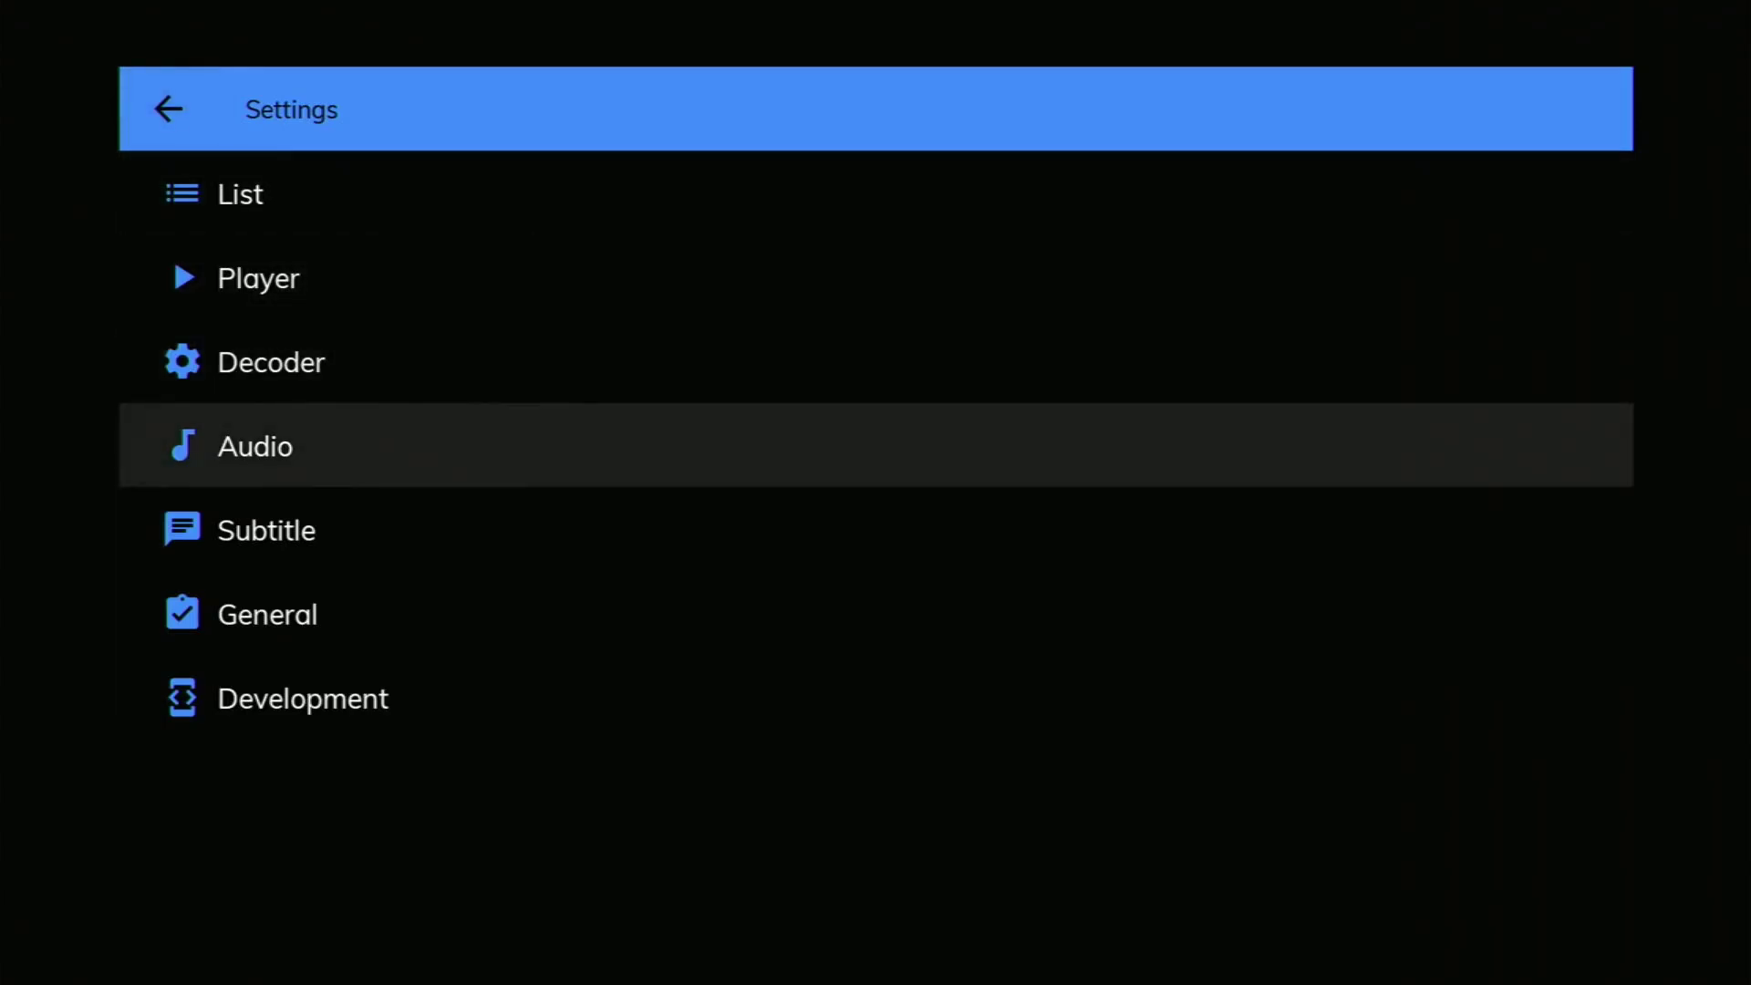
{"action": "key", "text": "Up"}
{"action": "key", "text": "Up"}
{"action": "key", "text": "Up"}
{"action": "key", "text": "Up"}
{"action": "key", "text": "Down"}
{"action": "key", "text": "Down"}
{"action": "key", "text": "Down"}
{"action": "key", "text": "Down"}
{"action": "key", "text": "Return"}
- Switch the Volume boost option off and back on in the Audio settings
{"action": "key", "text": "Down"}
{"action": "key", "text": "Down"}
{"action": "key", "text": "Down"}
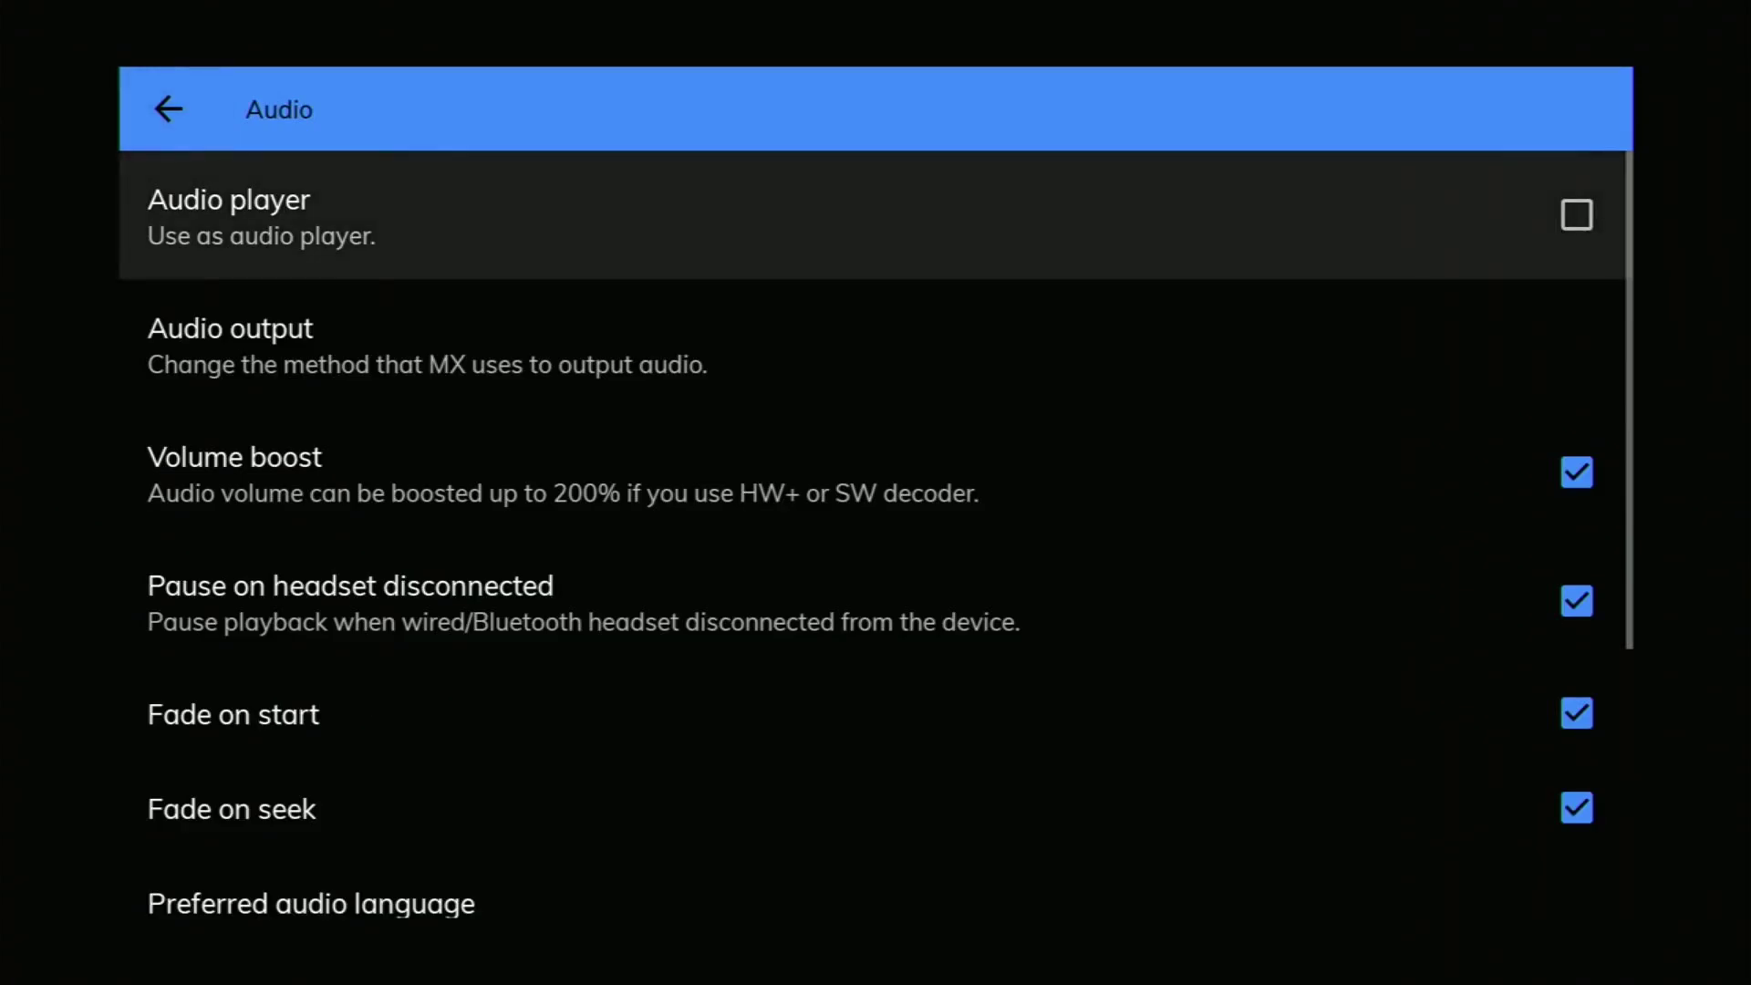
{"action": "key", "text": "Return"}
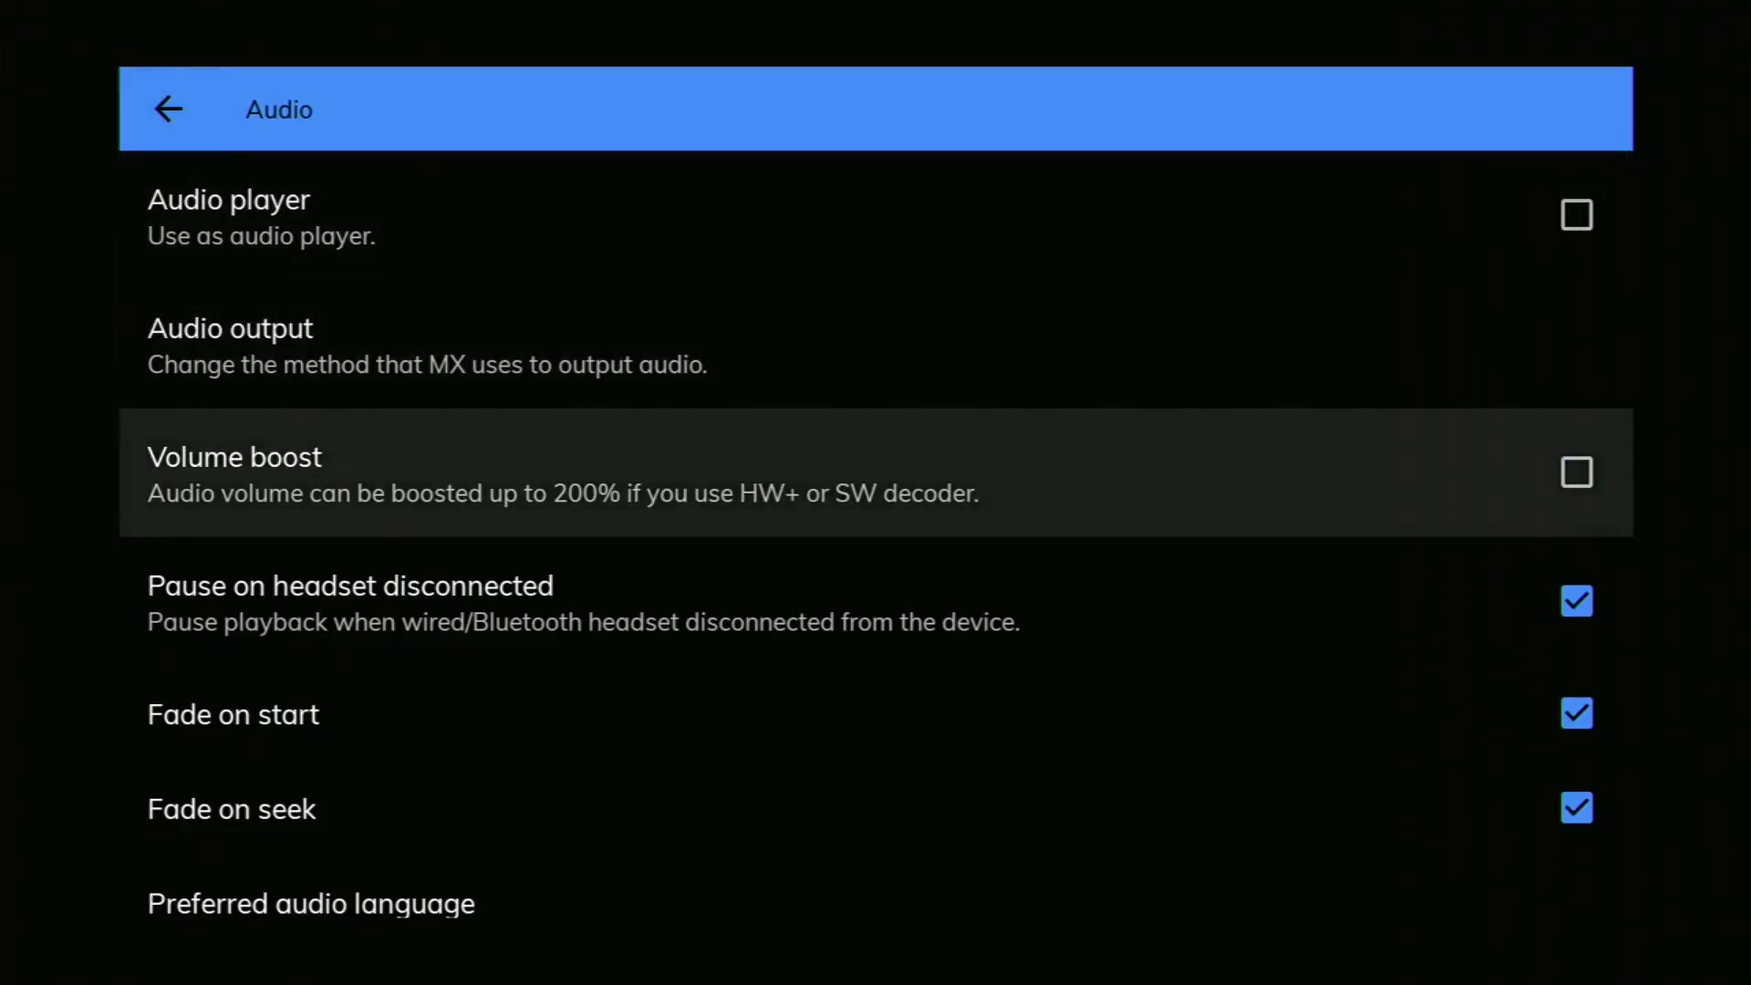
{"action": "key", "text": "Return"}
- Review the remaining audio options, view the Audio delay setting without changing it, and return to the settings categories
{"action": "key", "text": "Down"}
{"action": "key", "text": "Down"}
{"action": "key", "text": "Down"}
{"action": "key", "text": "Down"}
{"action": "key", "text": "Down"}
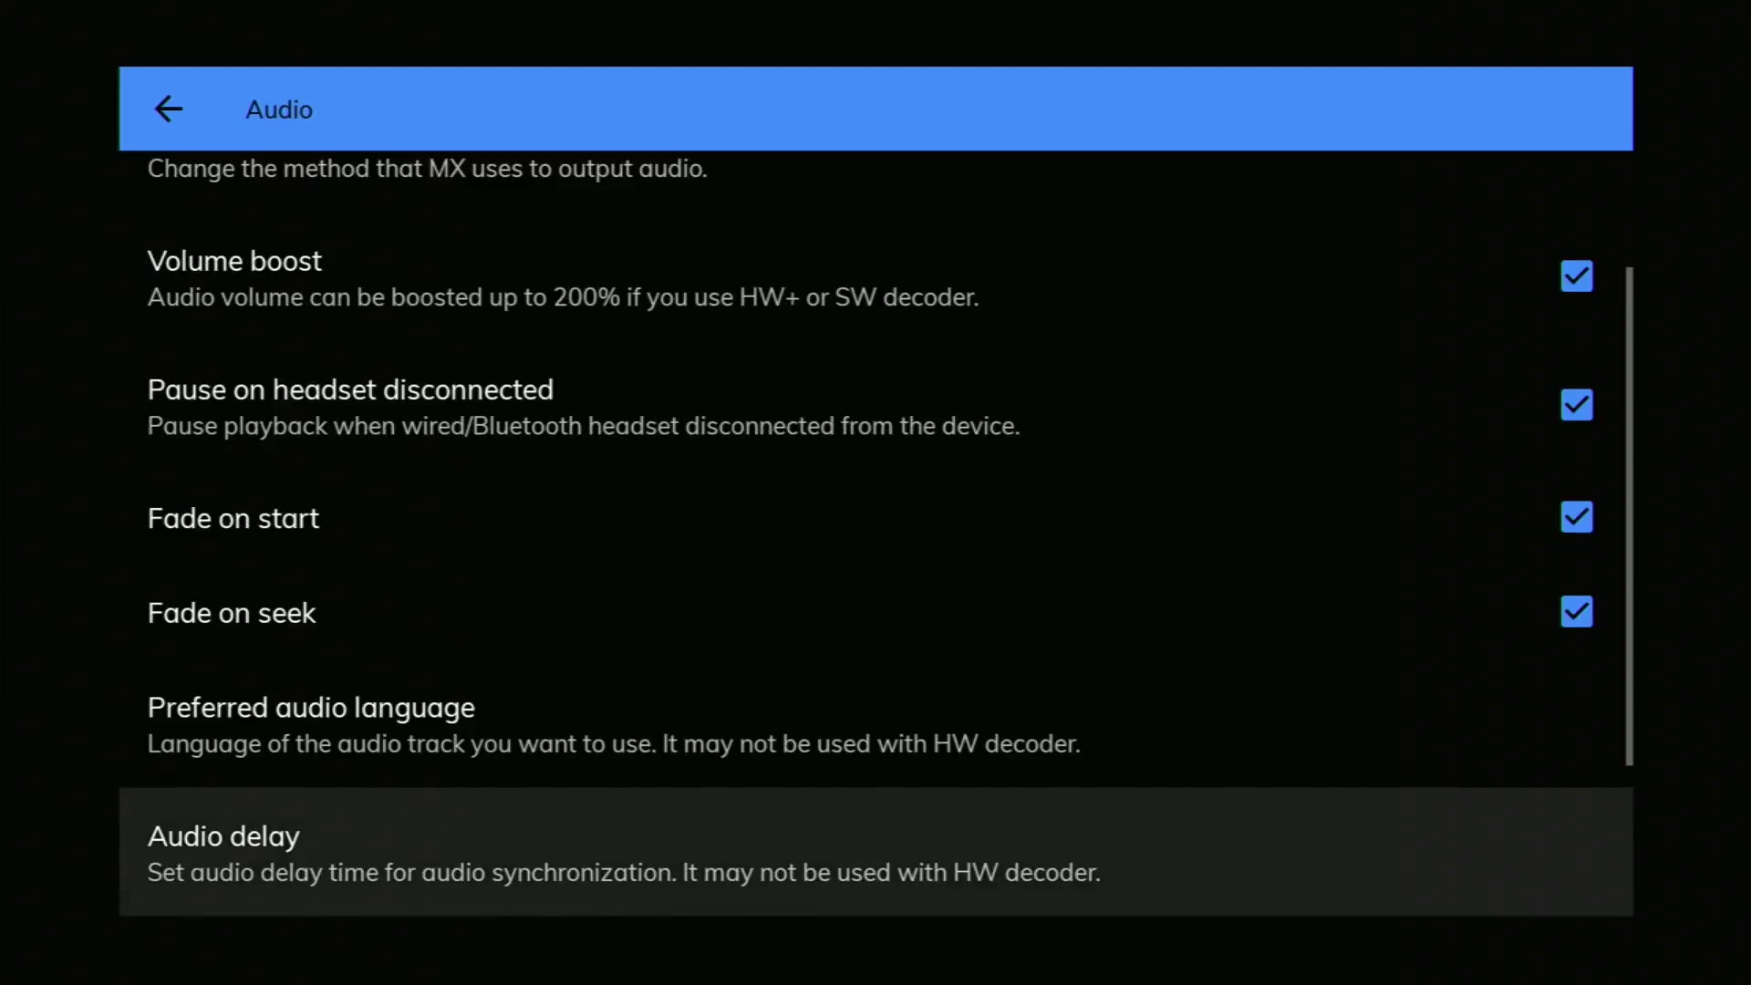
{"action": "key", "text": "Return"}
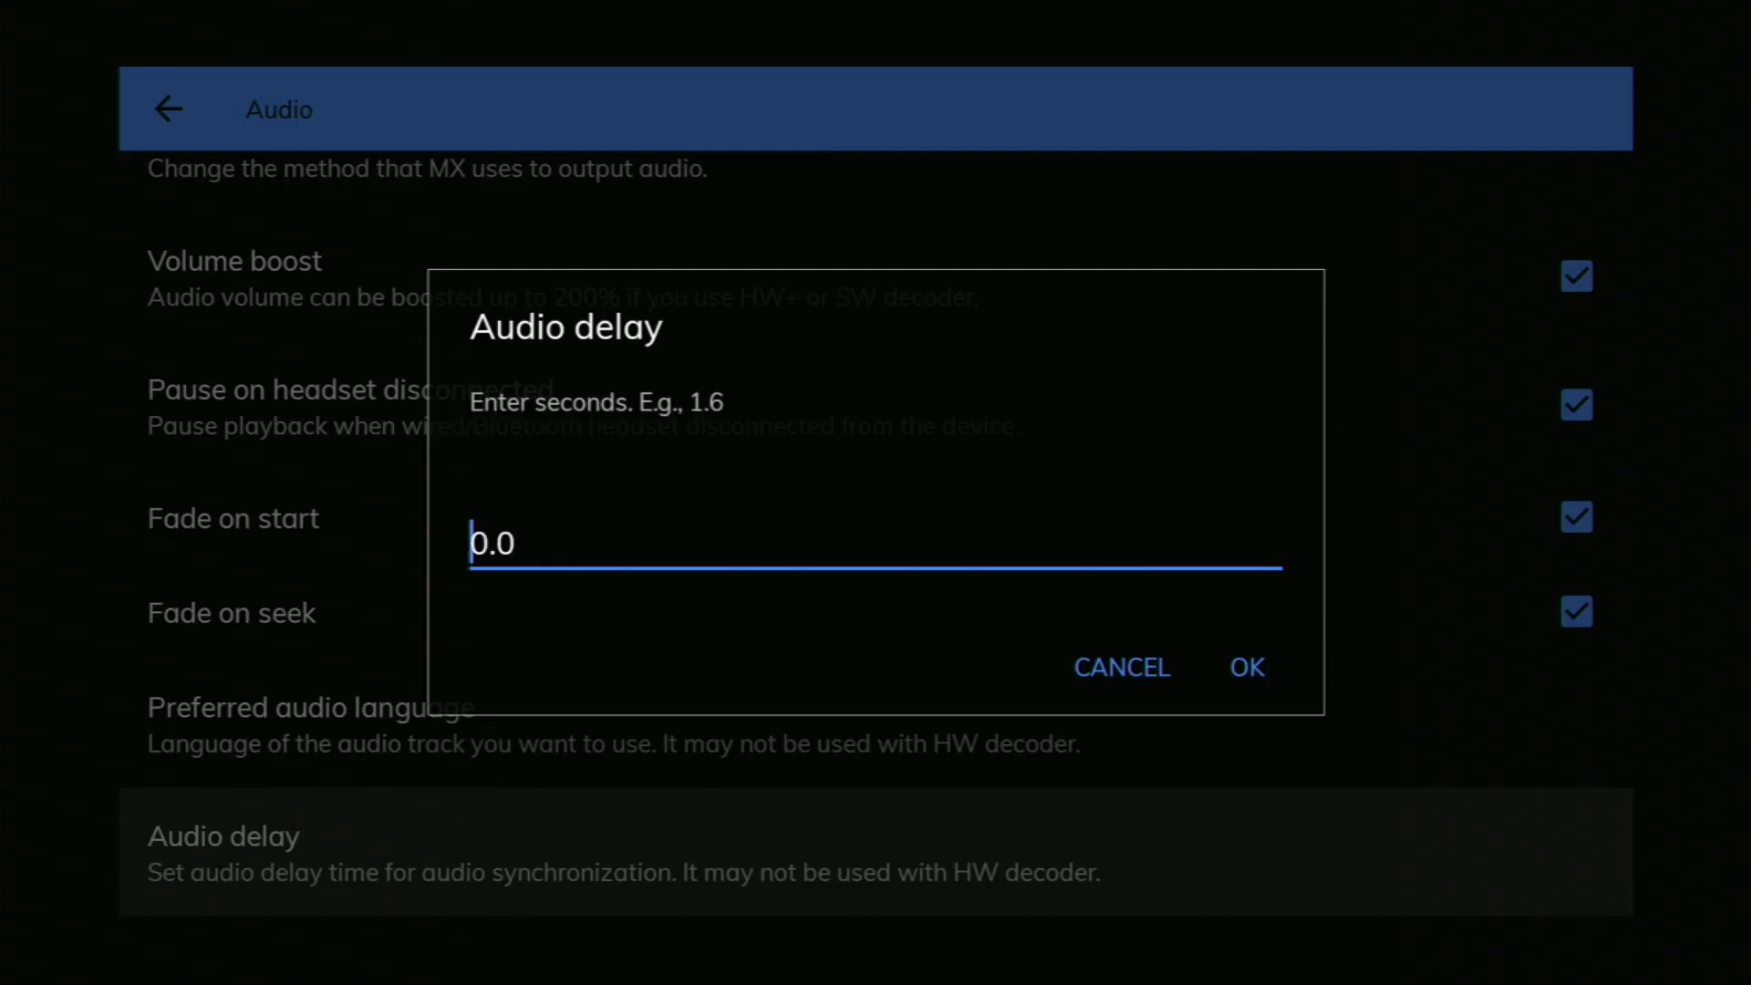
{"action": "key", "text": "Escape"}
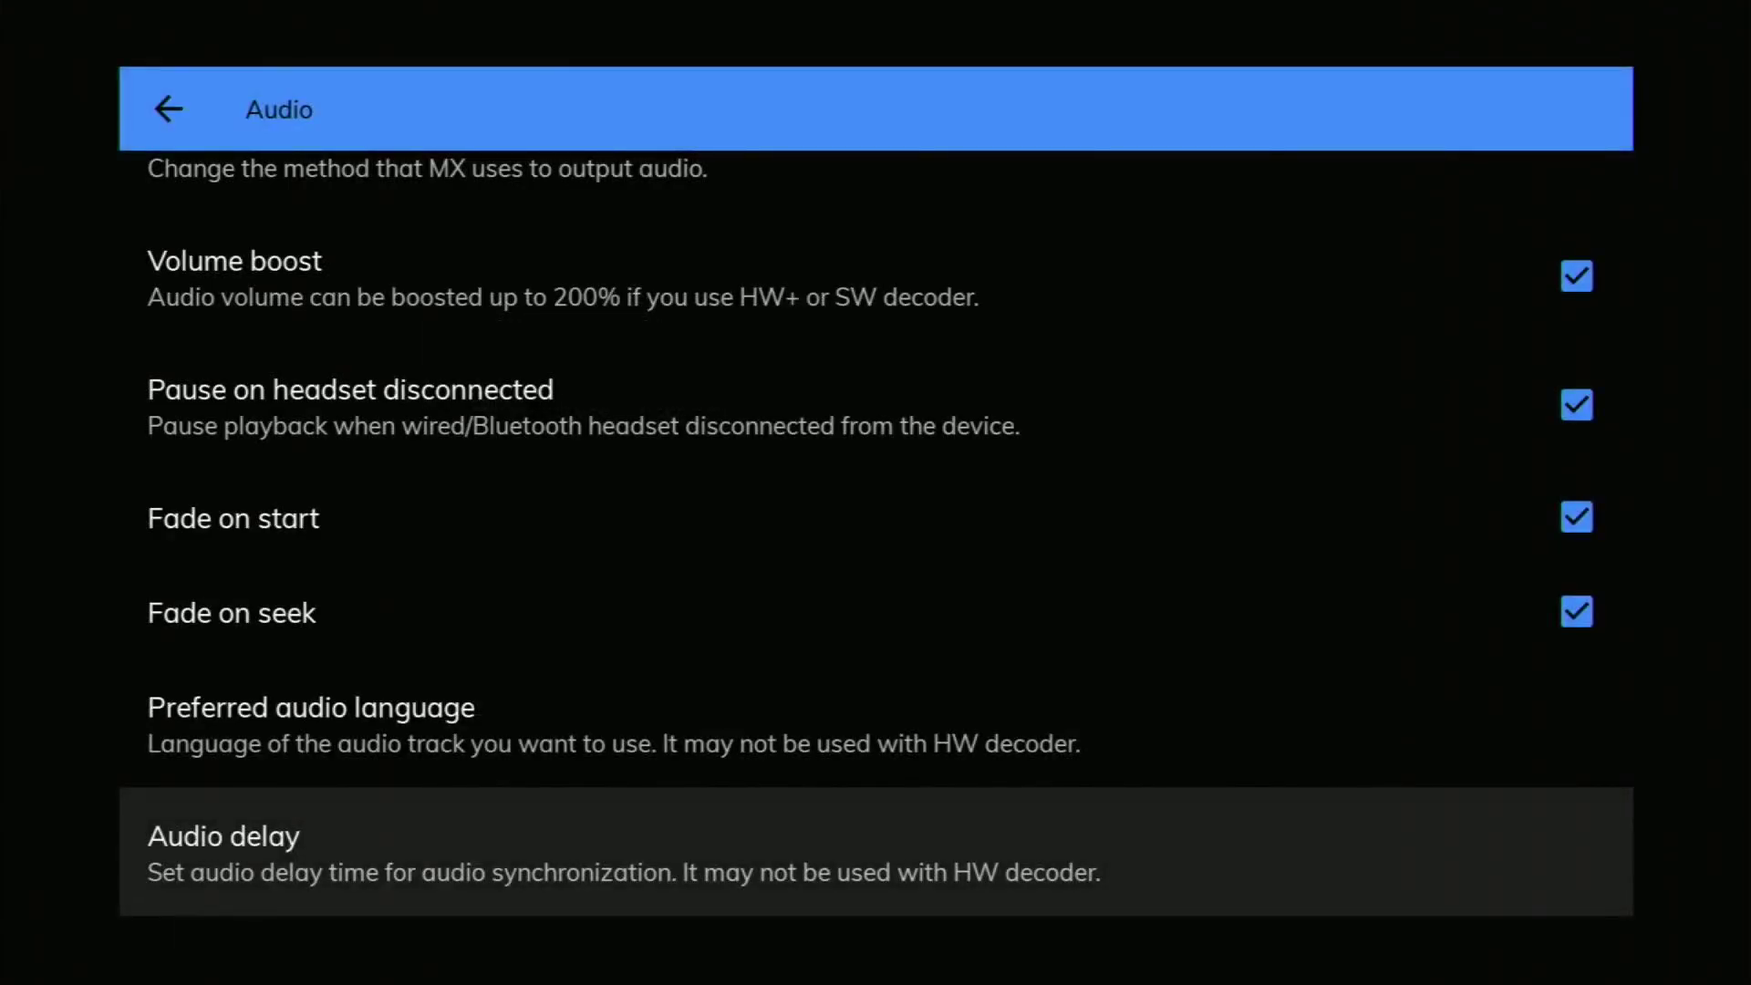
{"action": "key", "text": "Escape"}
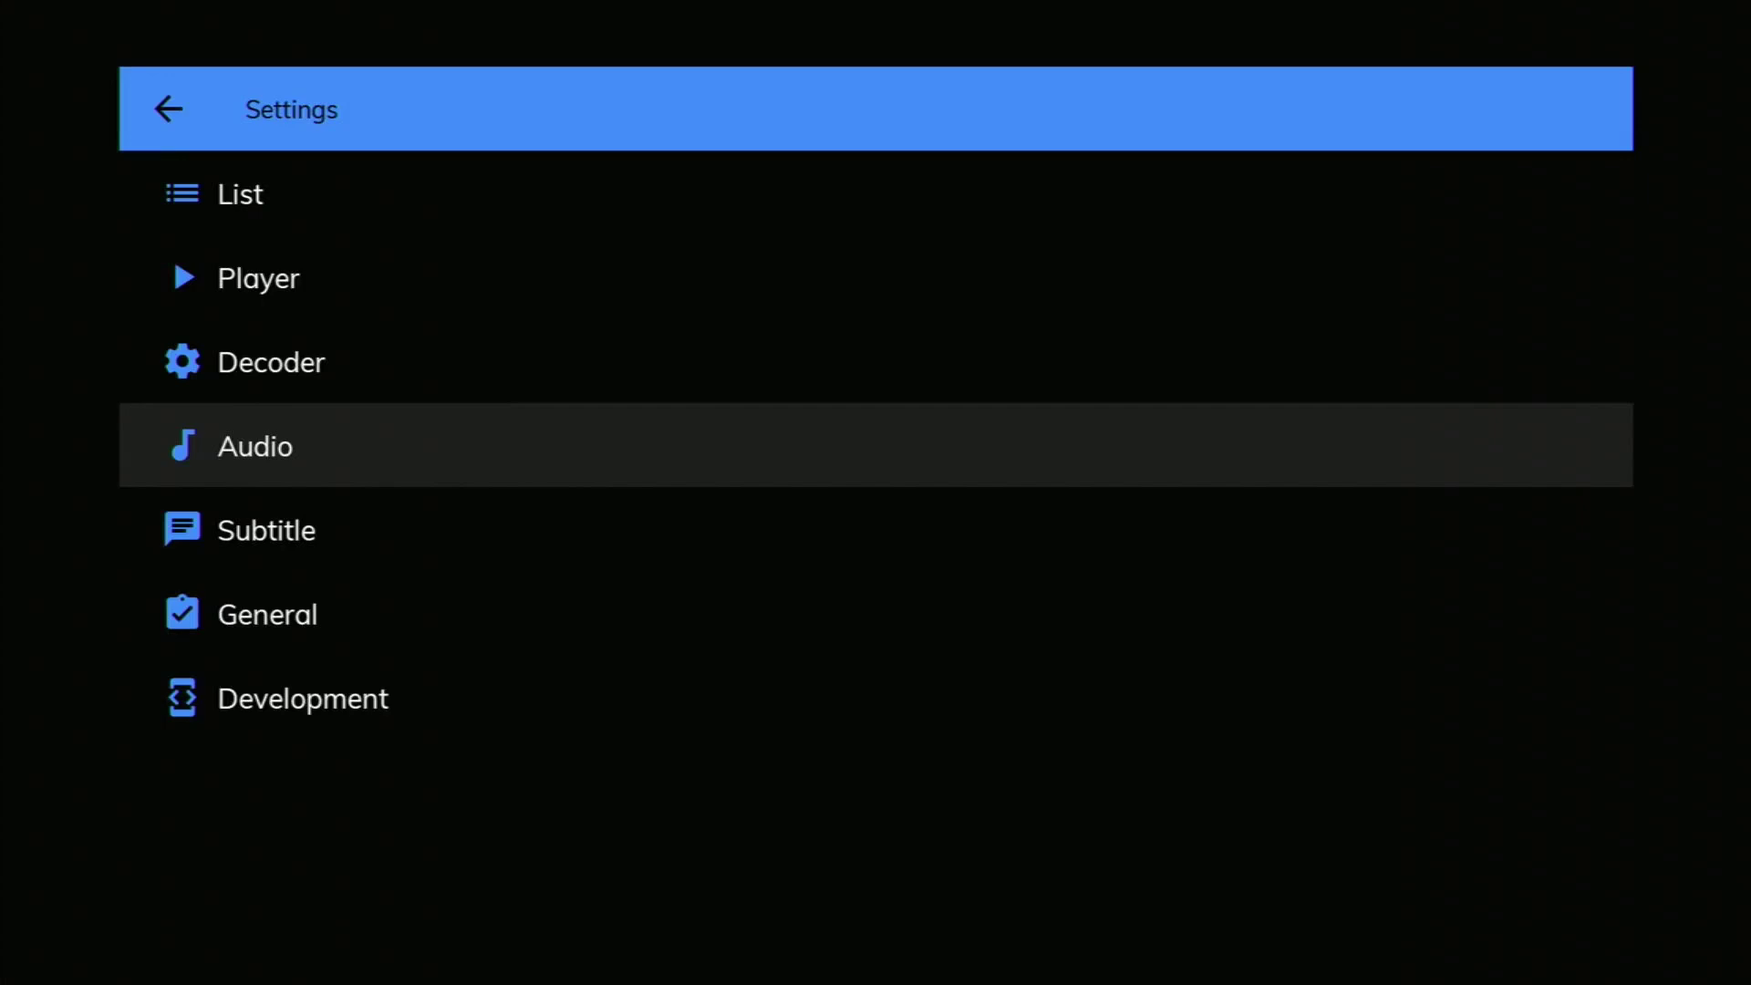
- Open the Subtitle settings and examine the language, sync and text appearance options
{"action": "key", "text": "Down"}
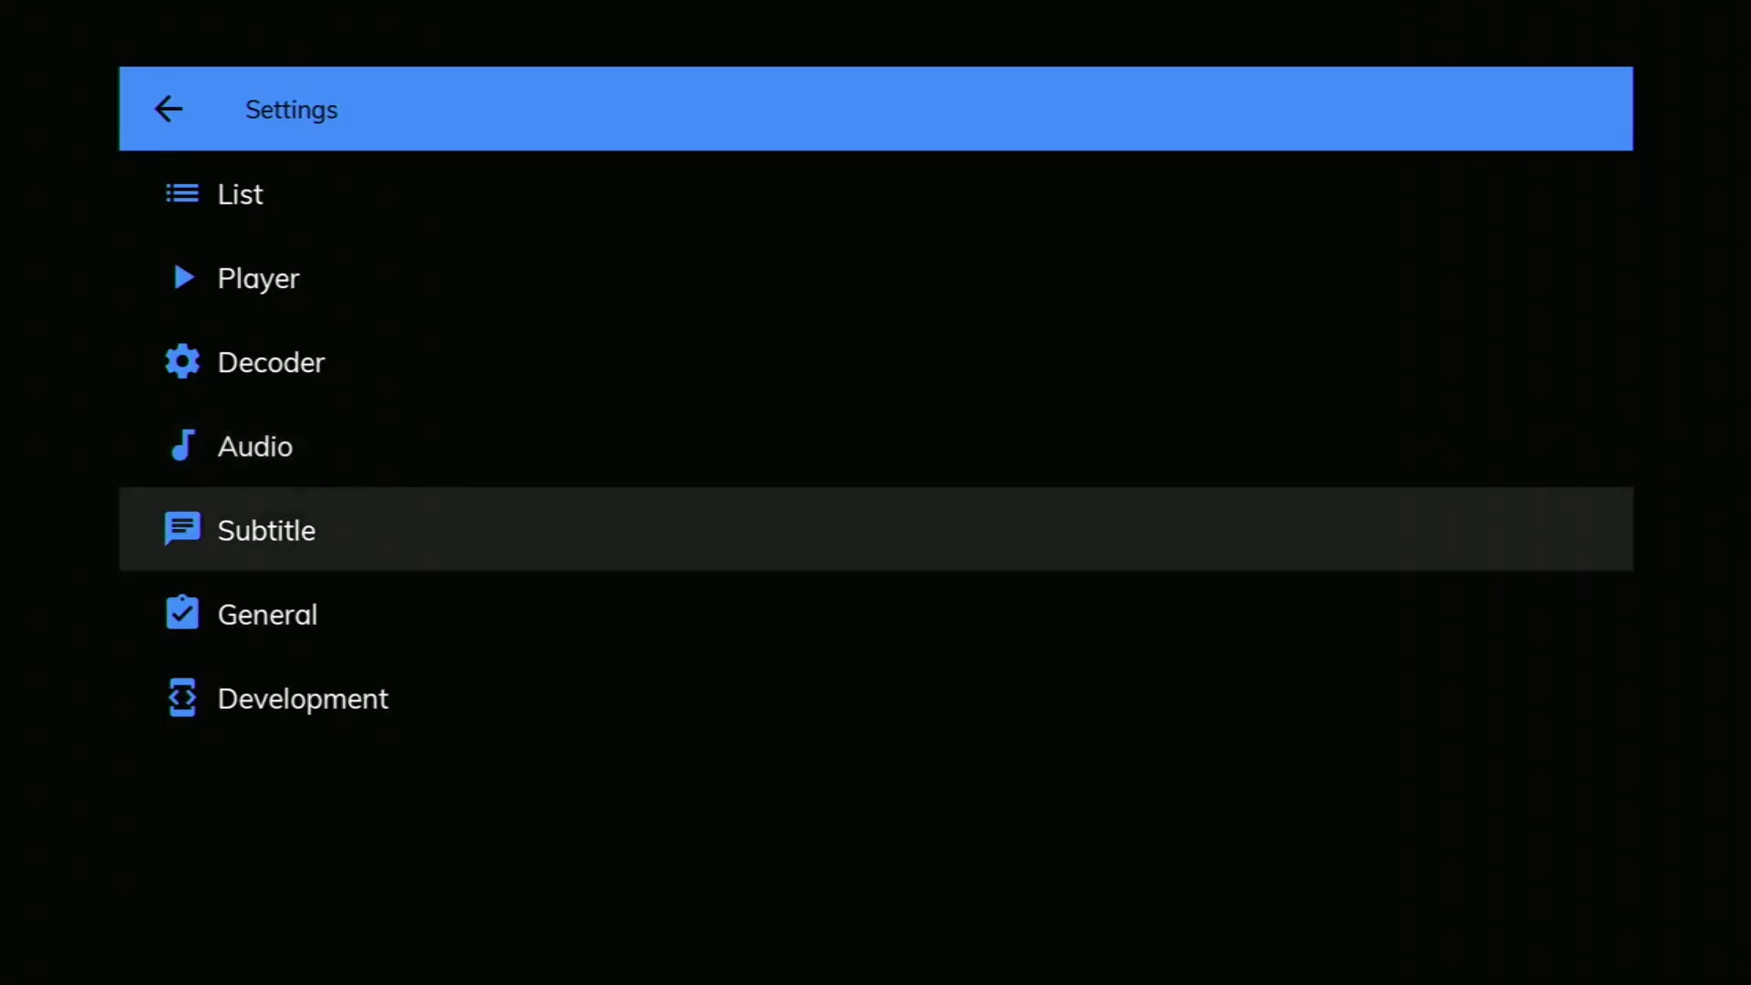
{"action": "key", "text": "Return"}
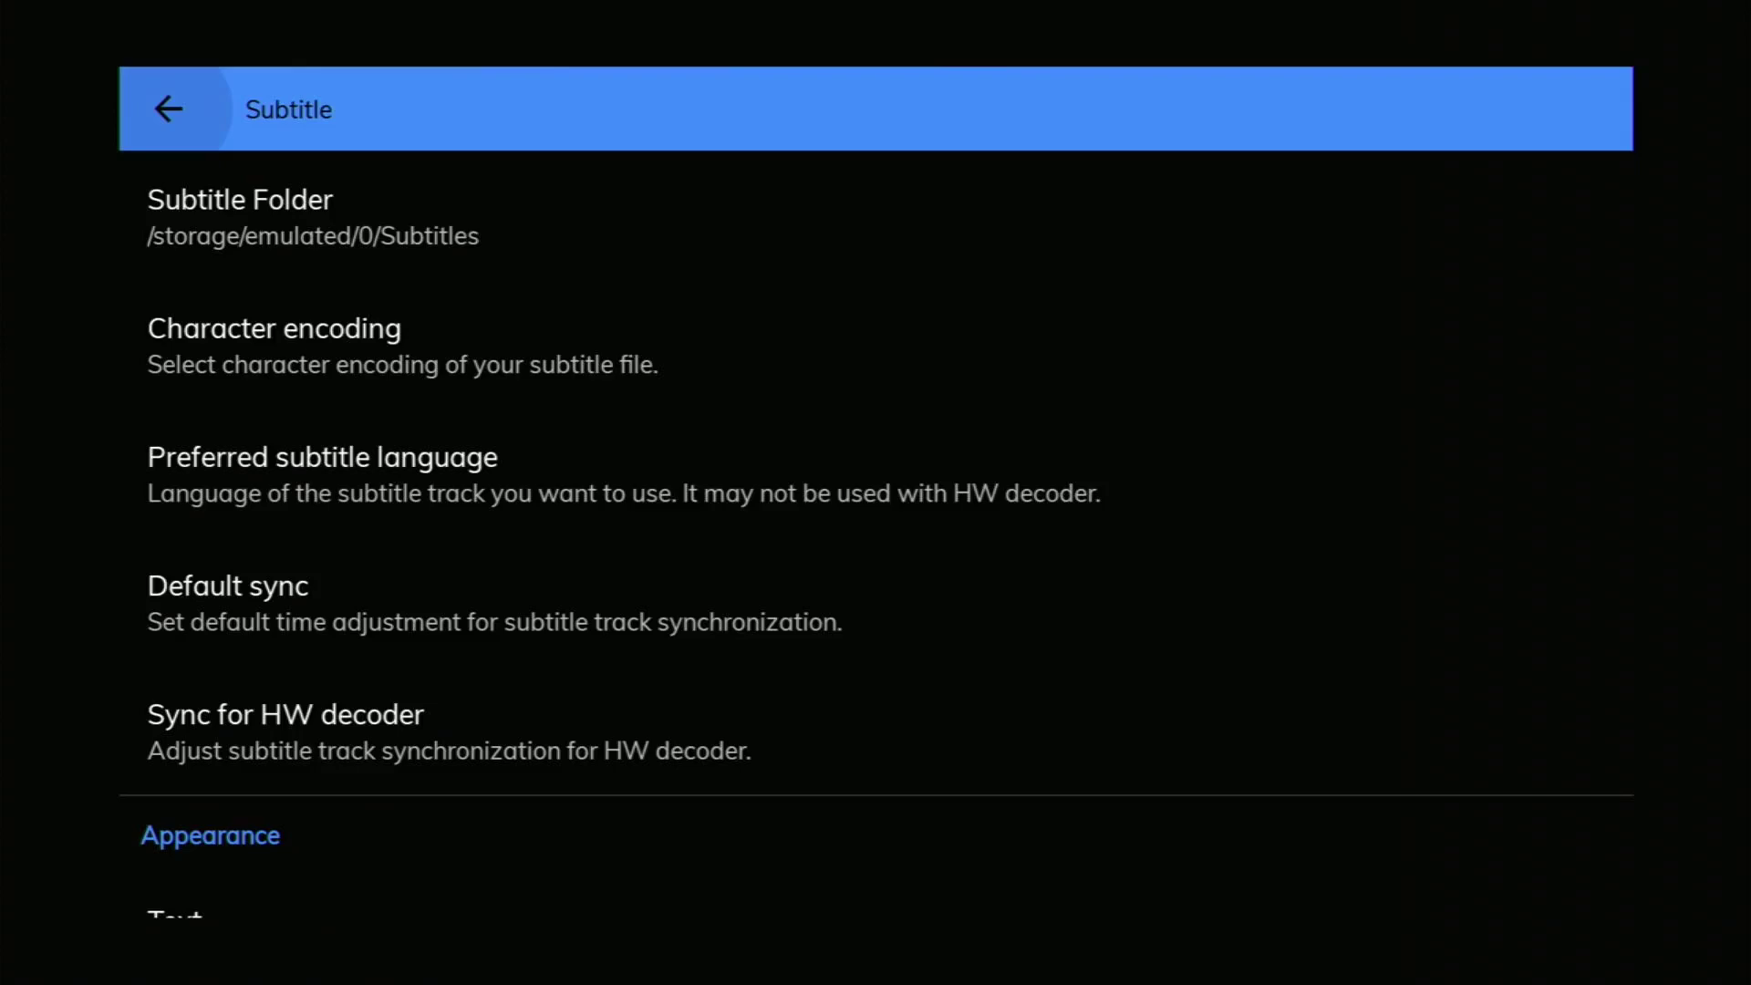
{"action": "key", "text": "Down"}
{"action": "key", "text": "Down"}
{"action": "key", "text": "Down"}
{"action": "key", "text": "Down"}
{"action": "key", "text": "Down"}
{"action": "key", "text": "Down"}
{"action": "key", "text": "Down"}
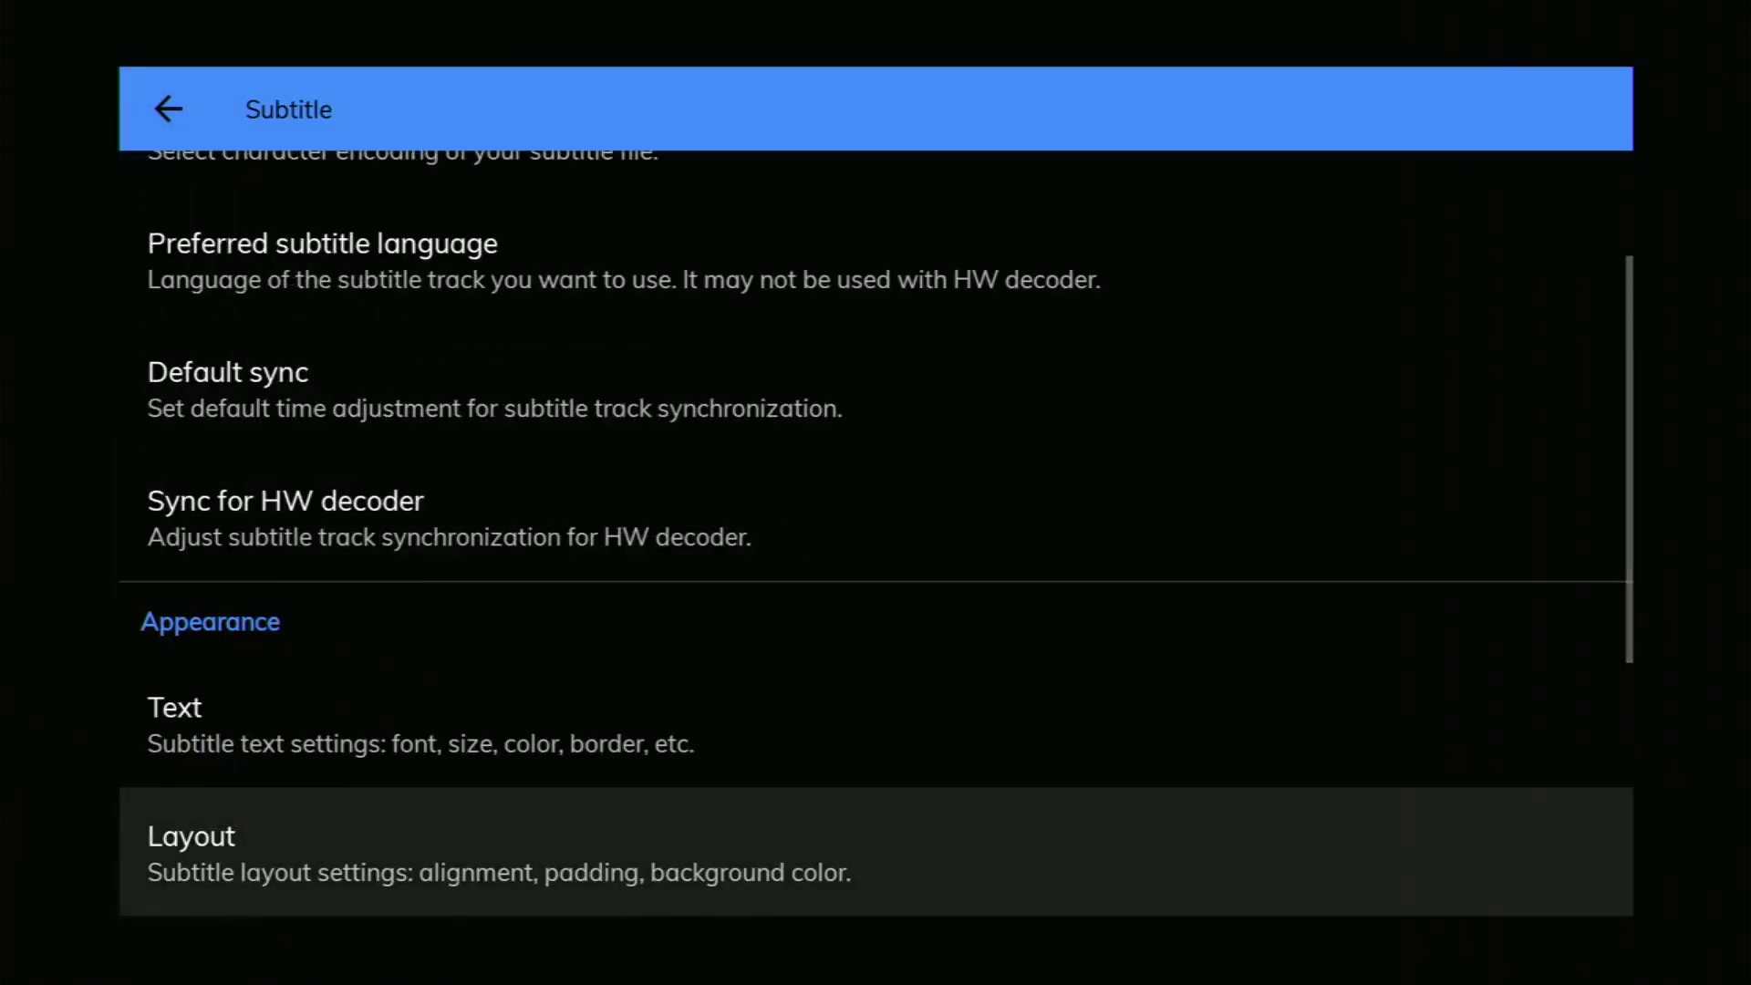
{"action": "key", "text": "Up"}
{"action": "key", "text": "Return"}
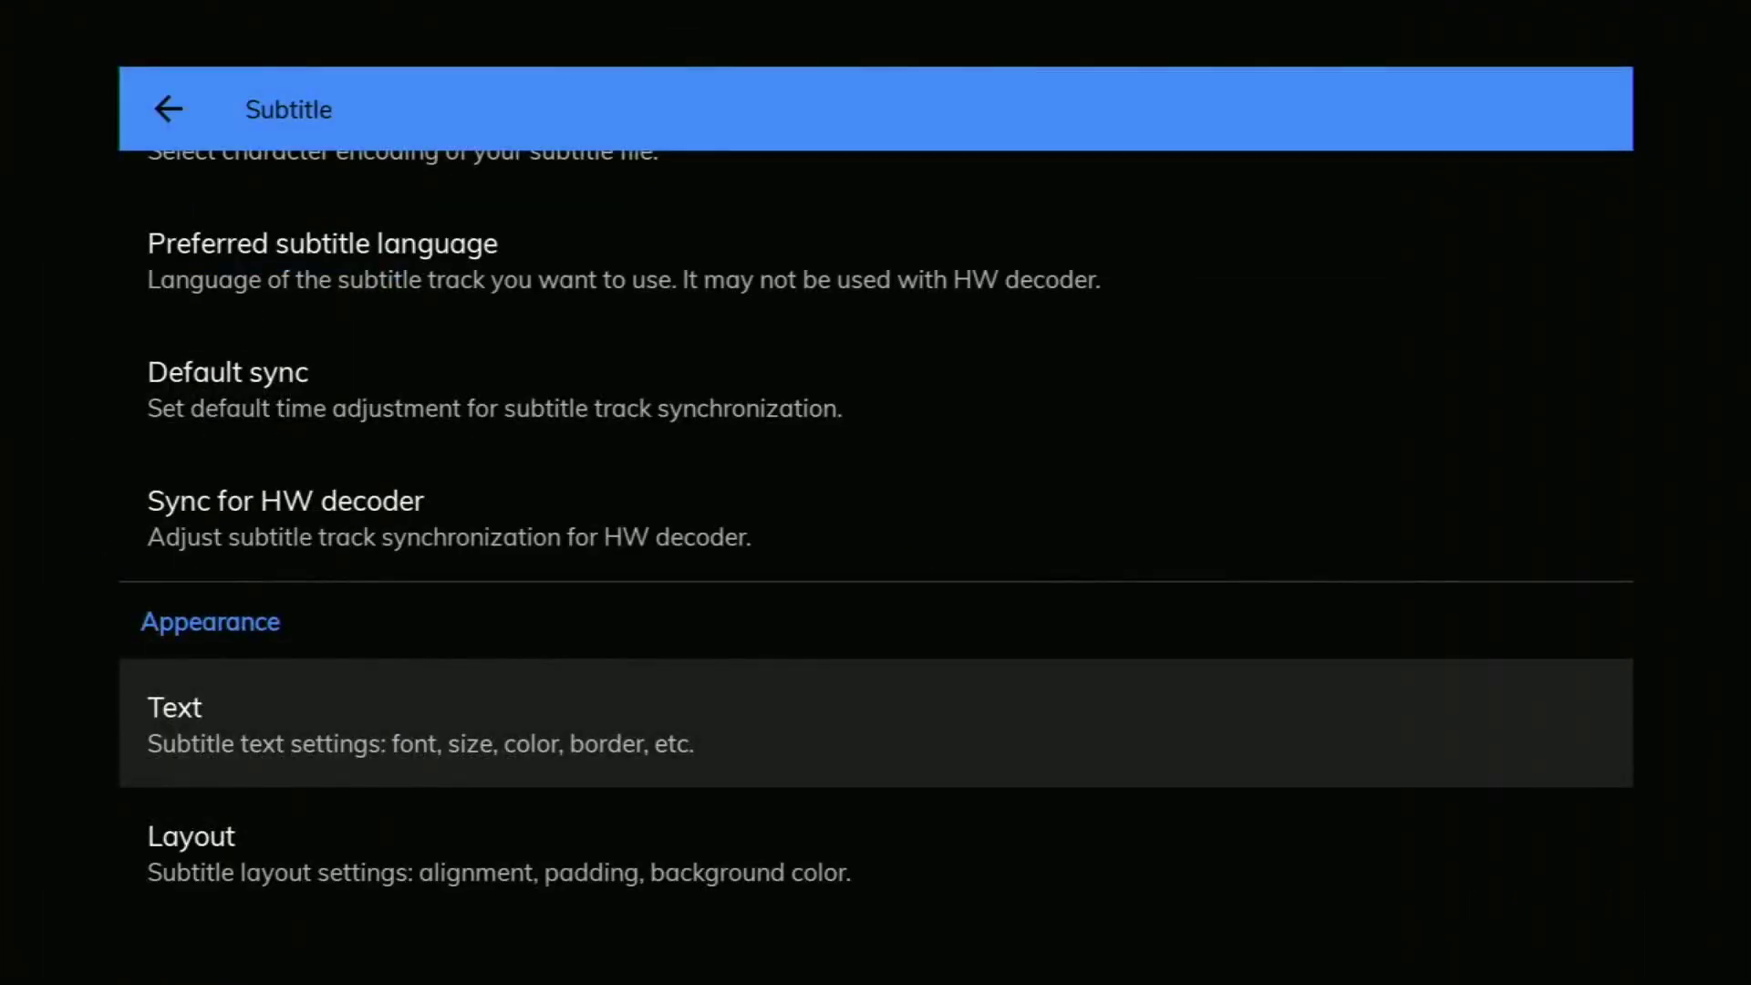
- View the subtitle Layout options without changing them, review the font folder and text processing options, and leave the Subtitle settings
{"action": "key", "text": "Down"}
{"action": "key", "text": "Down"}
{"action": "key", "text": "Up"}
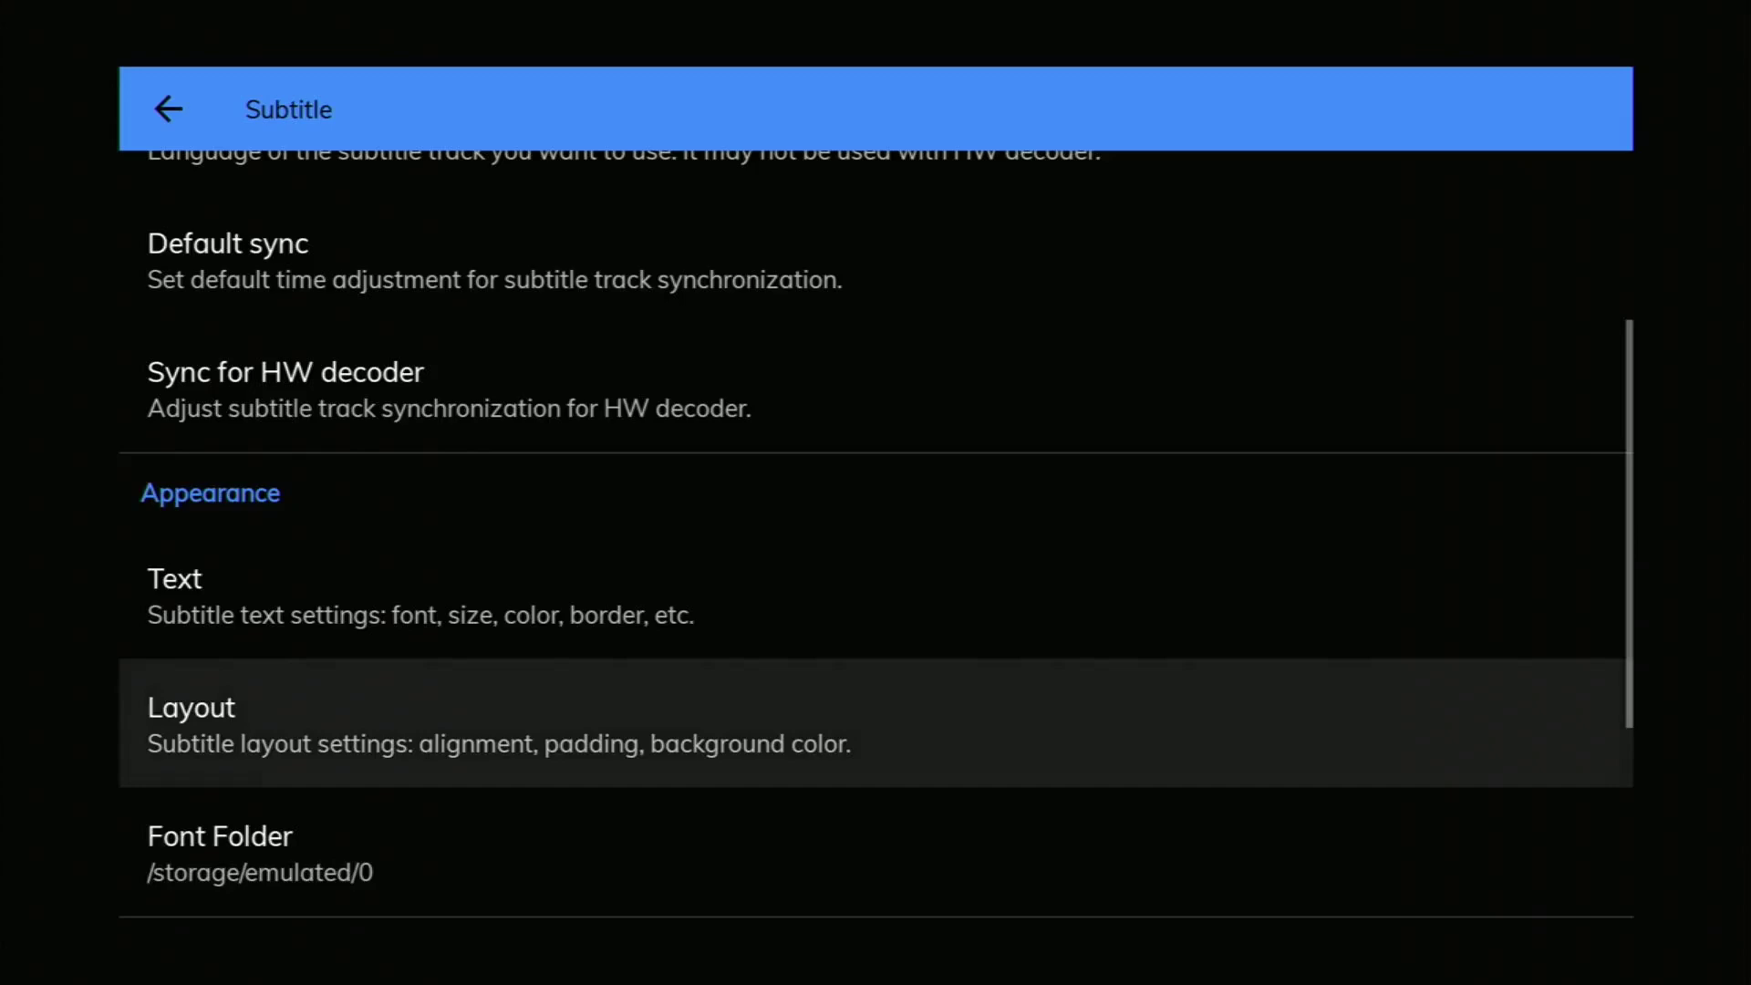
{"action": "key", "text": "Return"}
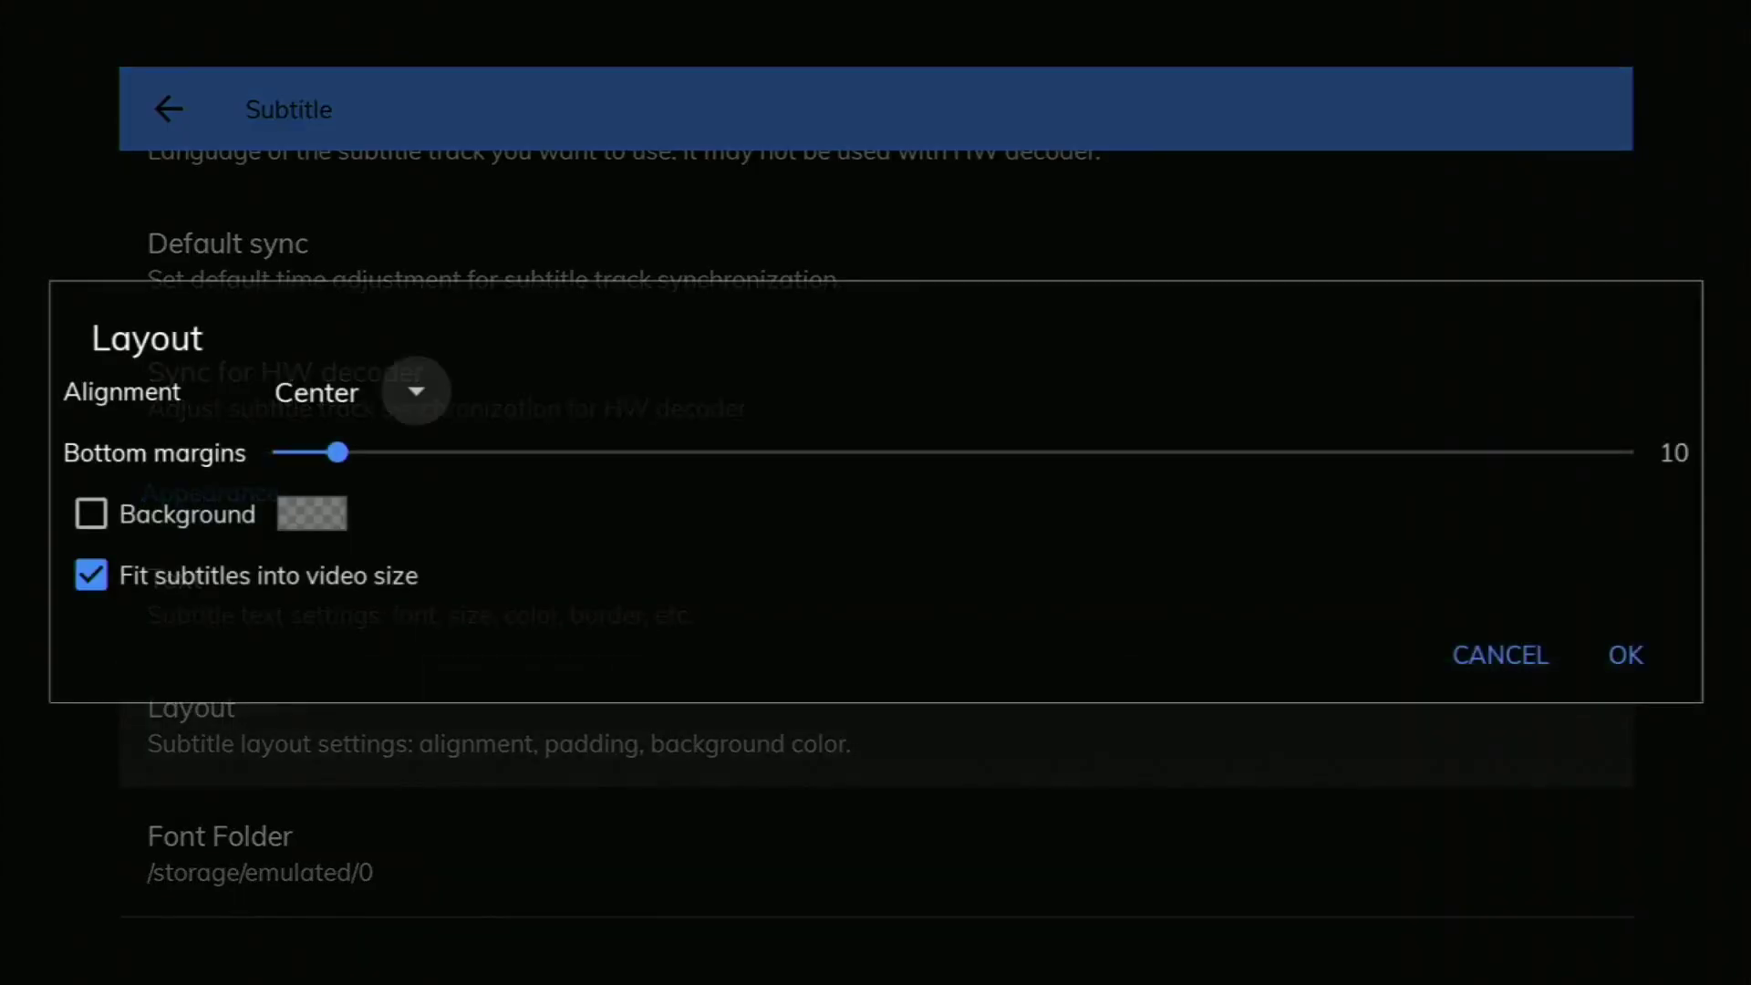
{"action": "key", "text": "Escape"}
{"action": "key", "text": "Down"}
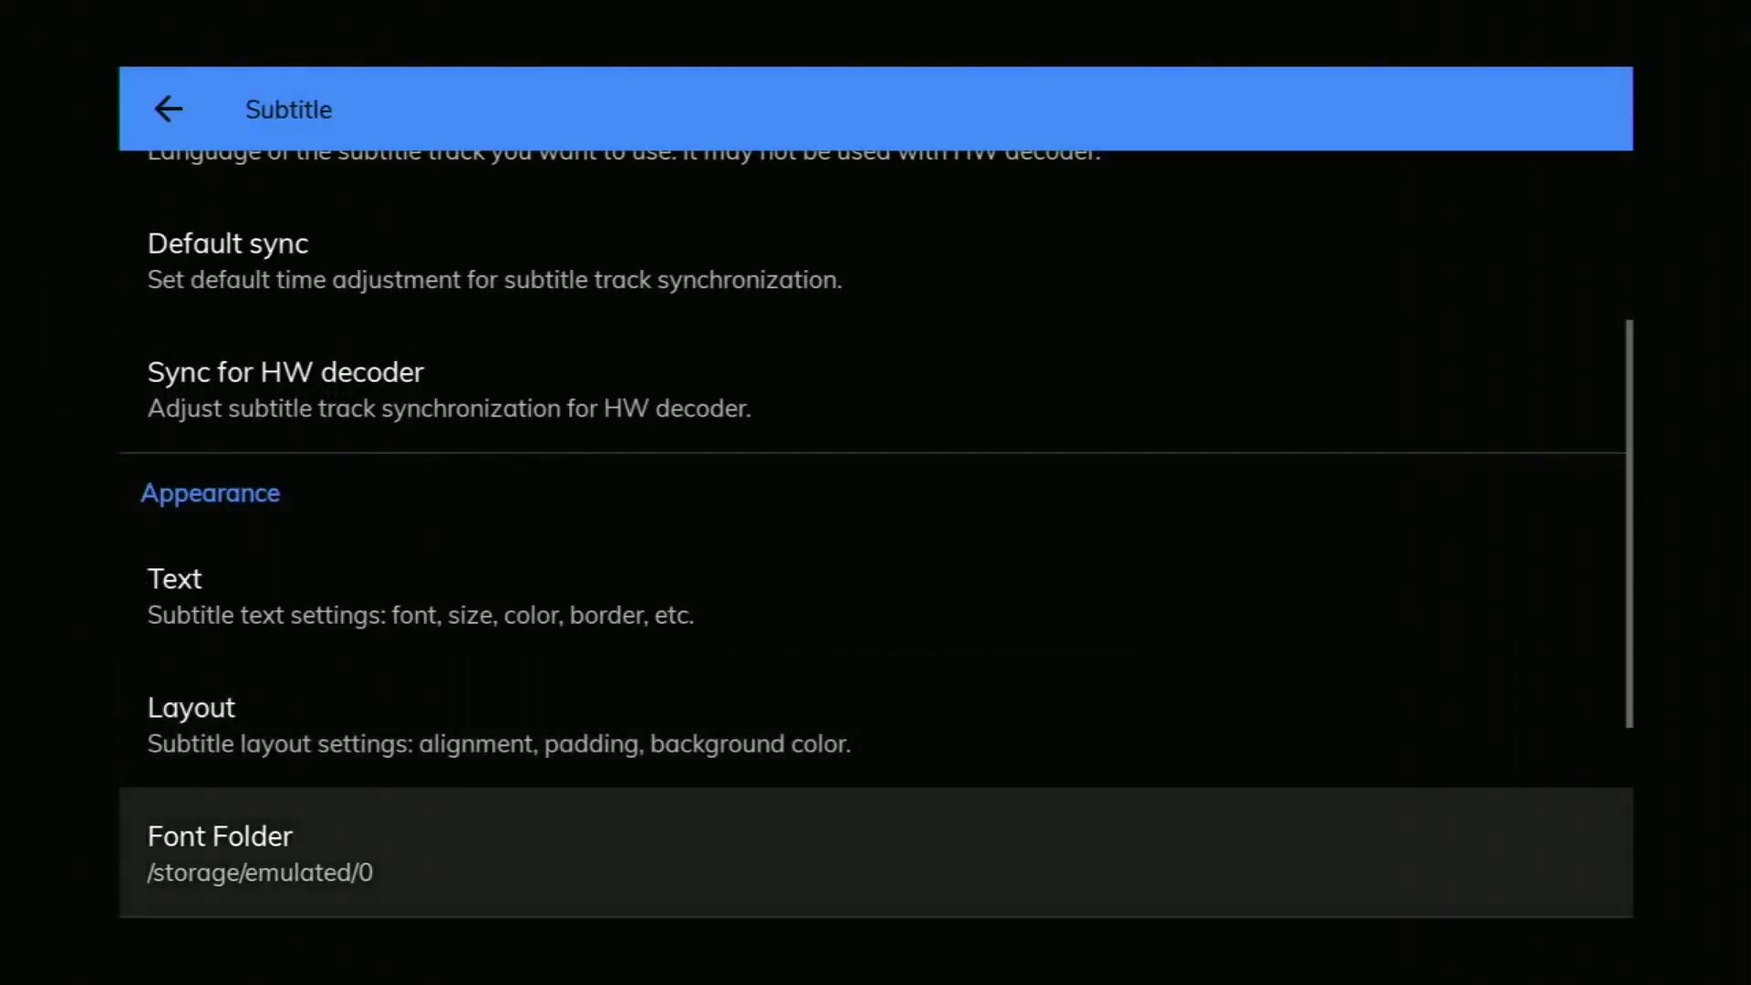
{"action": "key", "text": "Down"}
{"action": "key", "text": "Up"}
{"action": "key", "text": "Down"}
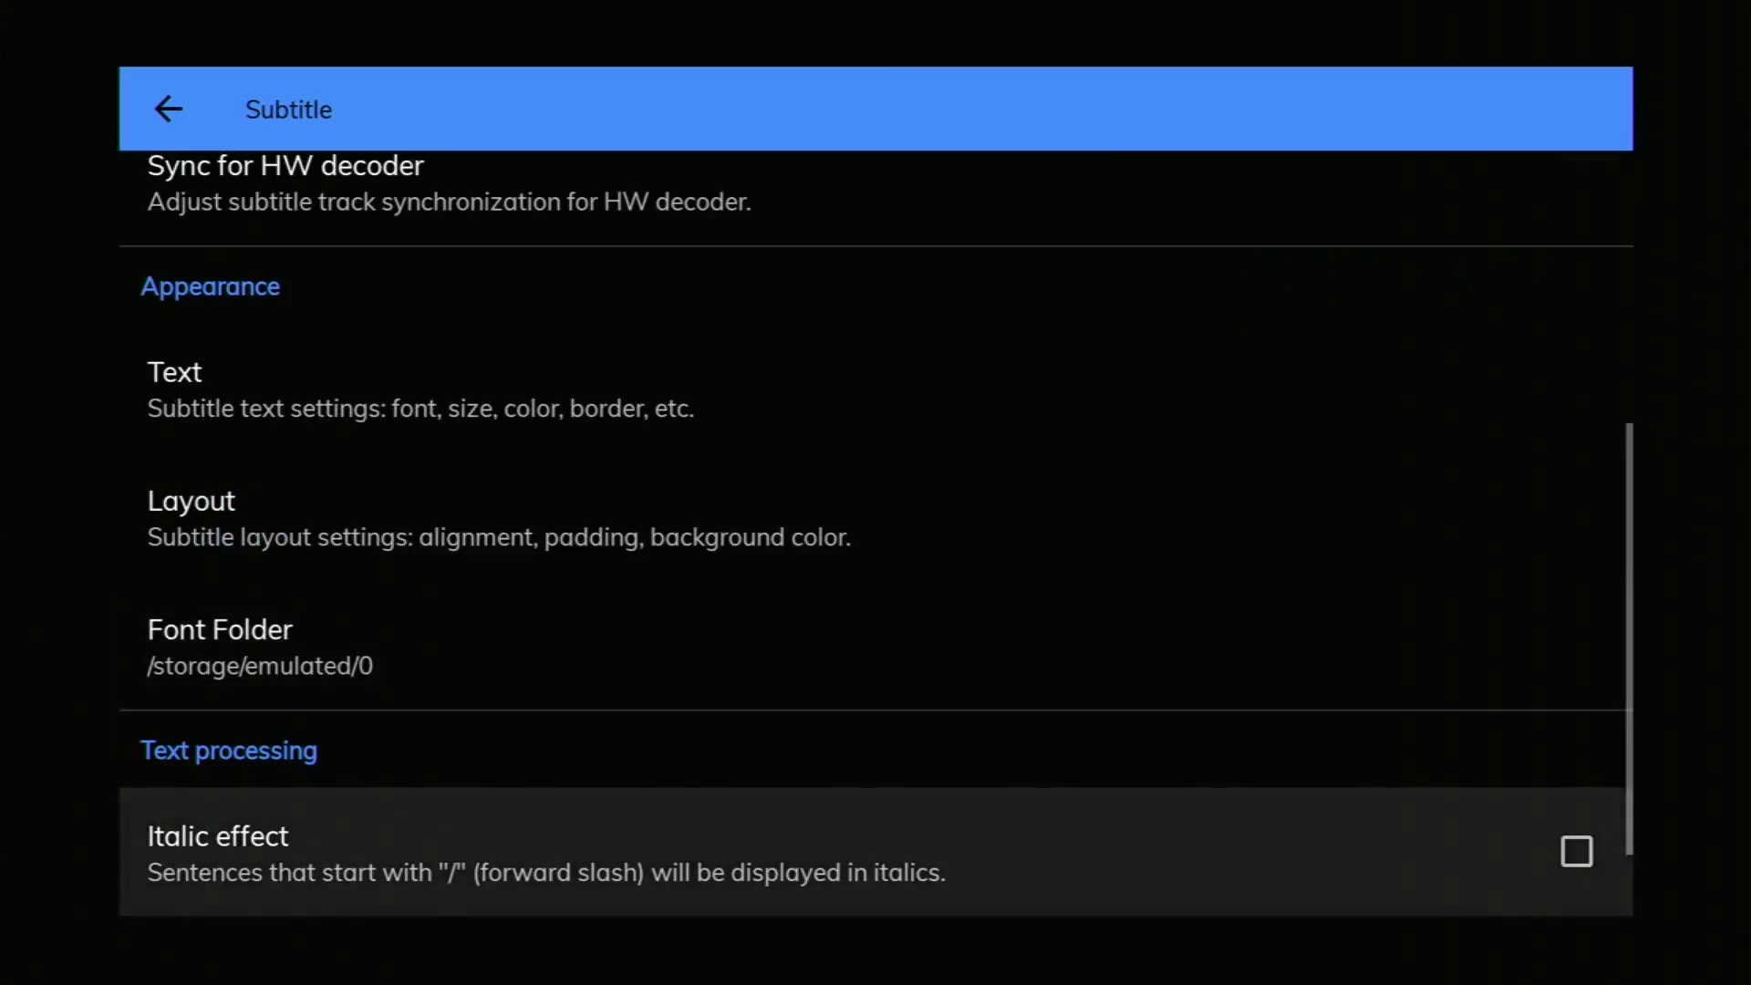
{"action": "key", "text": "Down"}
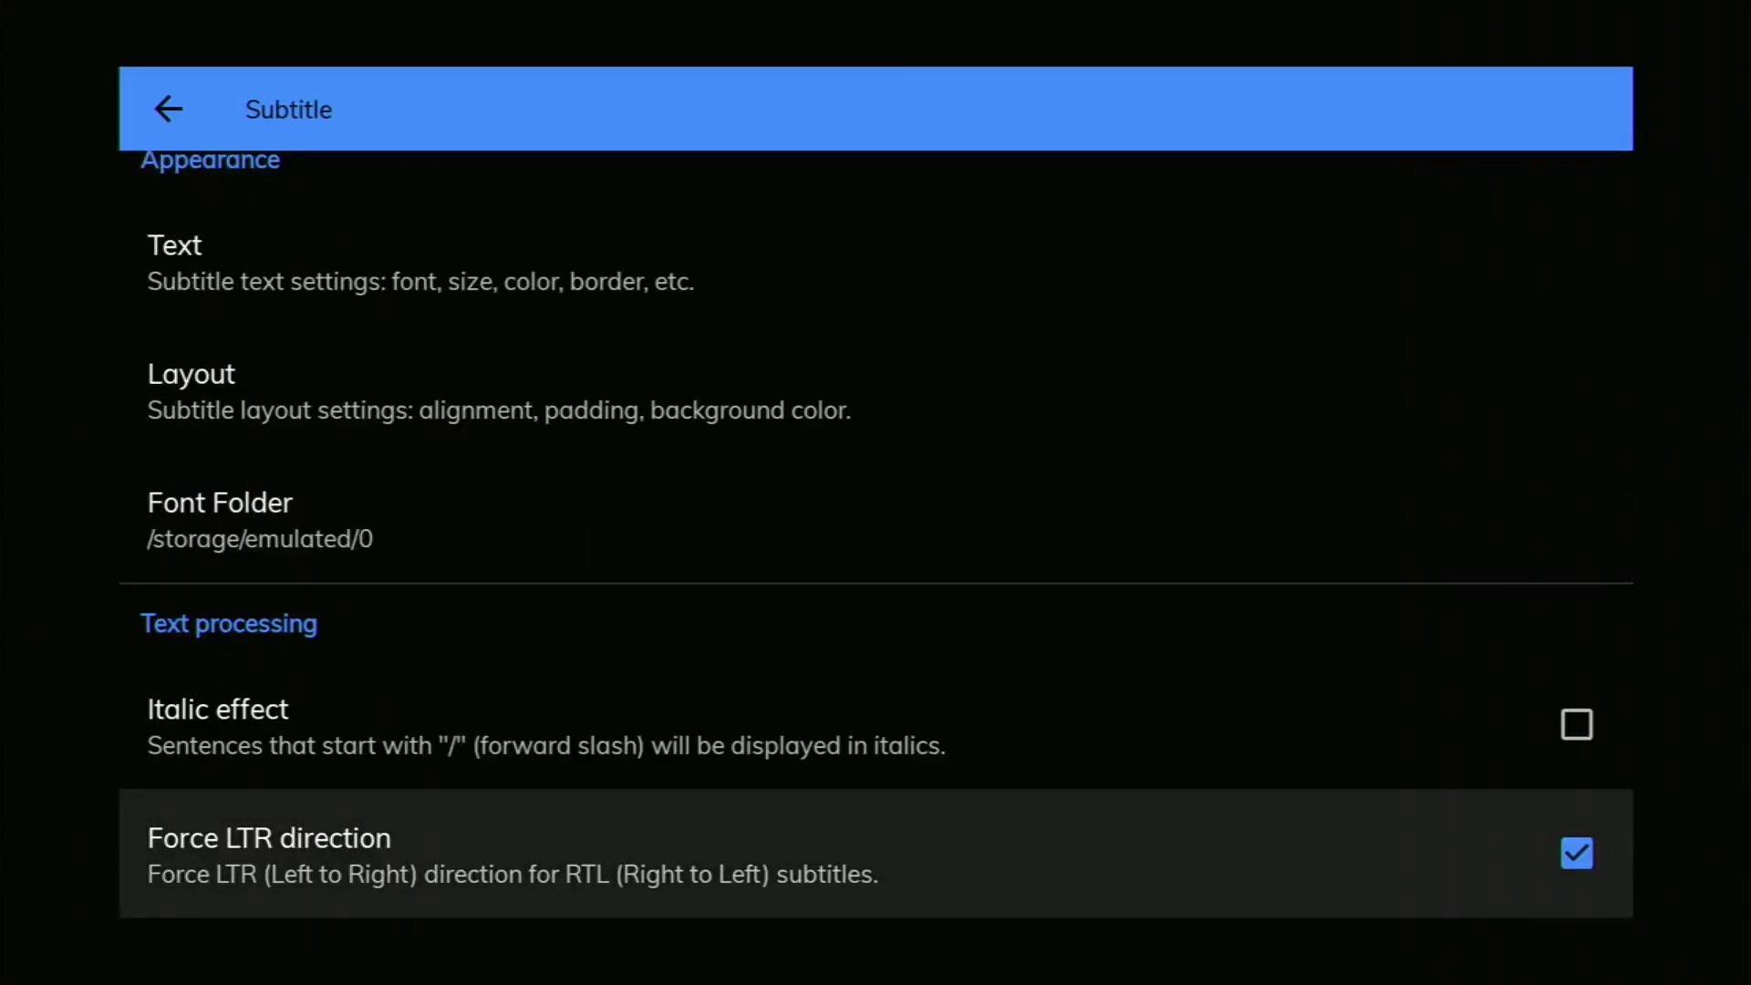
{"action": "key", "text": "Escape"}
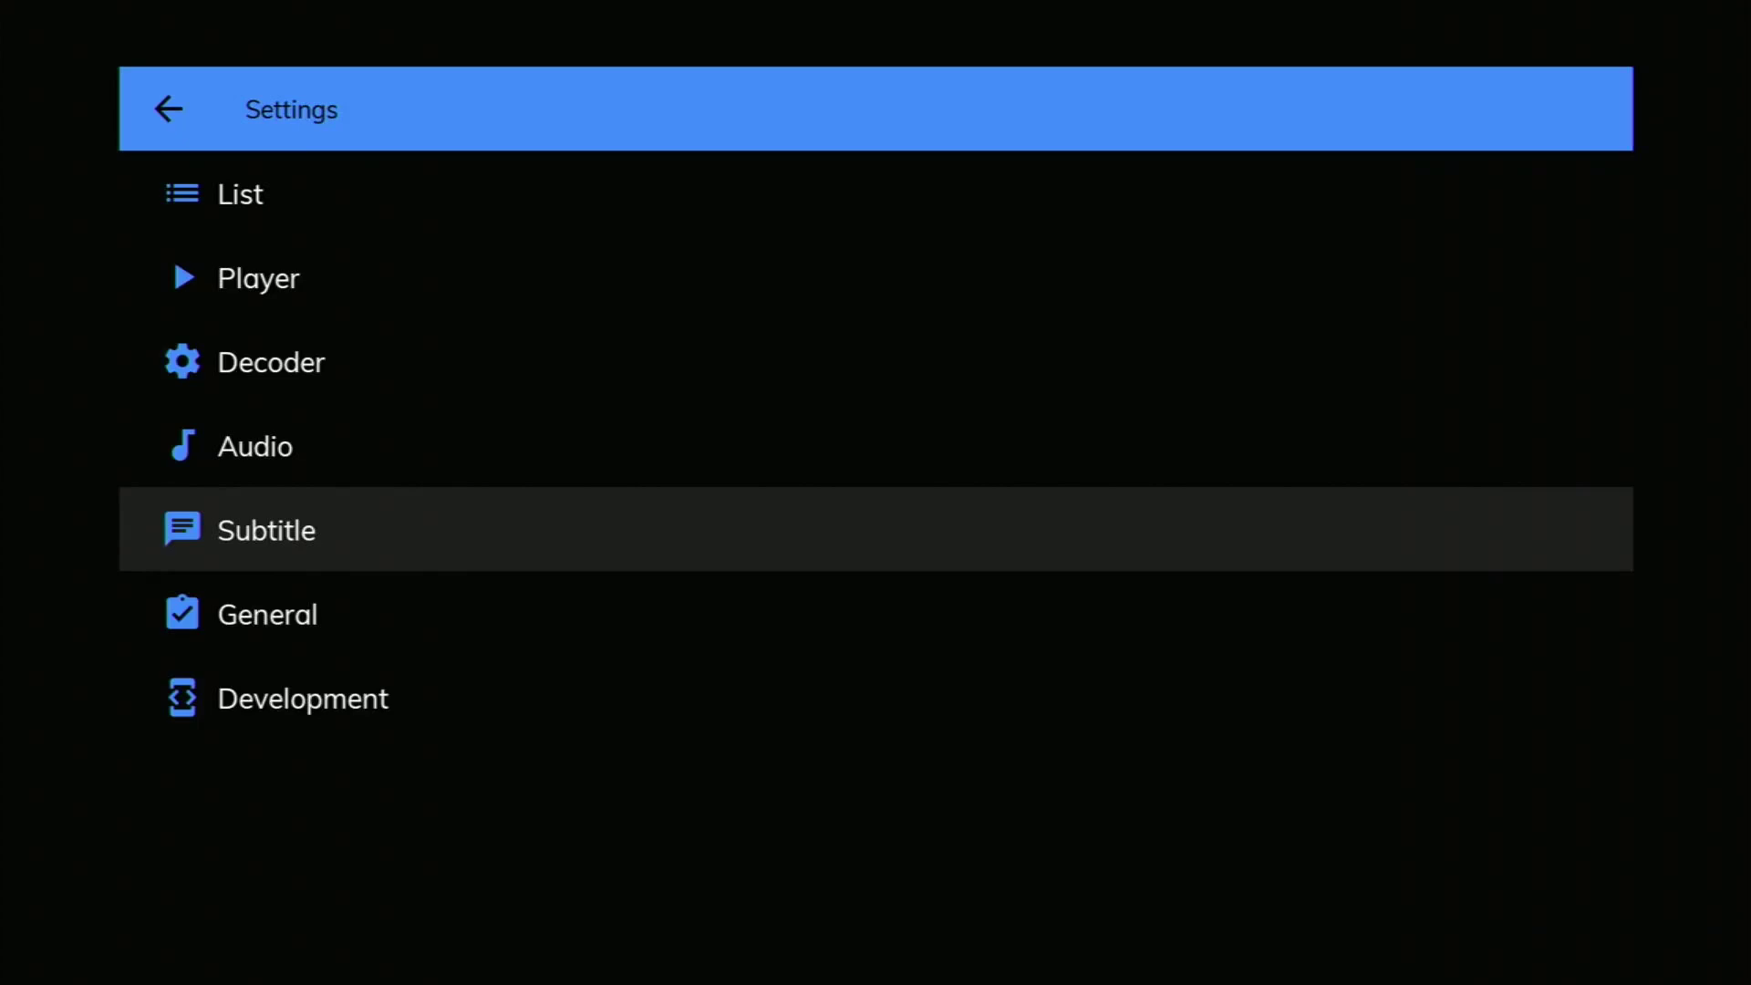